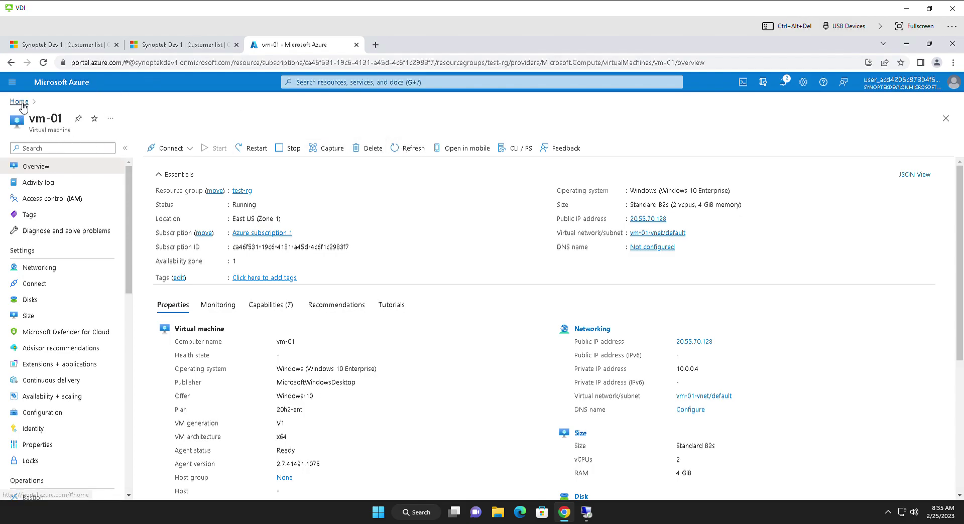
Step: Reopen vm-01 from the Virtual machines list and show its RDP, SSH and Bastion connect options
click(19, 101)
click(352, 147)
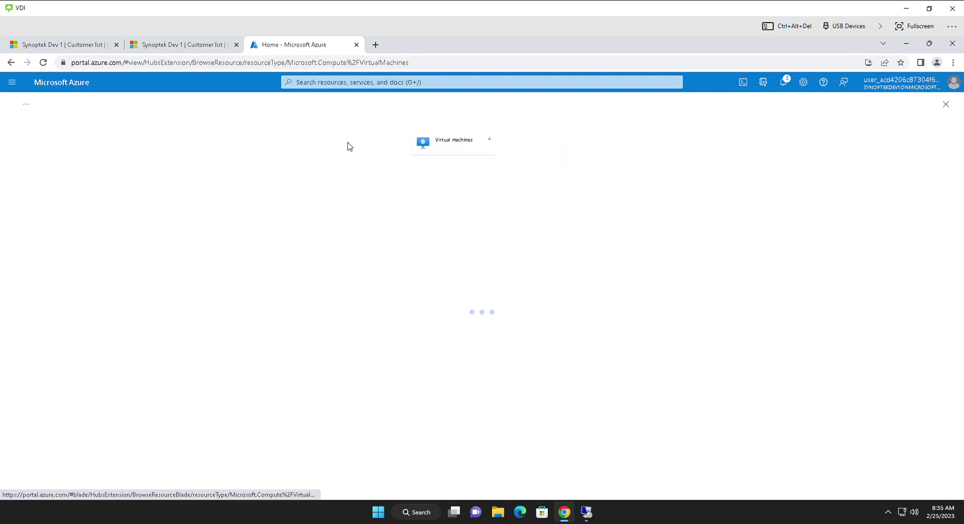
click(45, 228)
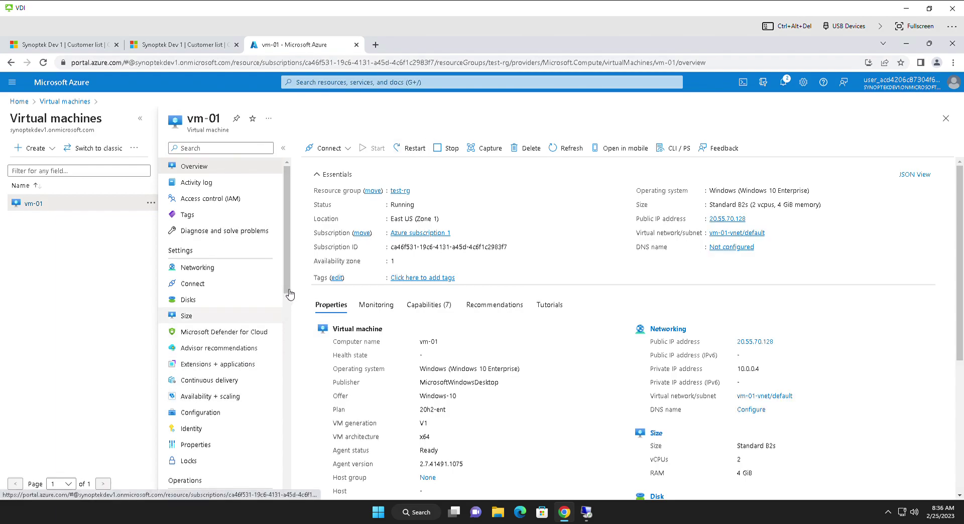
scroll(289, 321, down, 2)
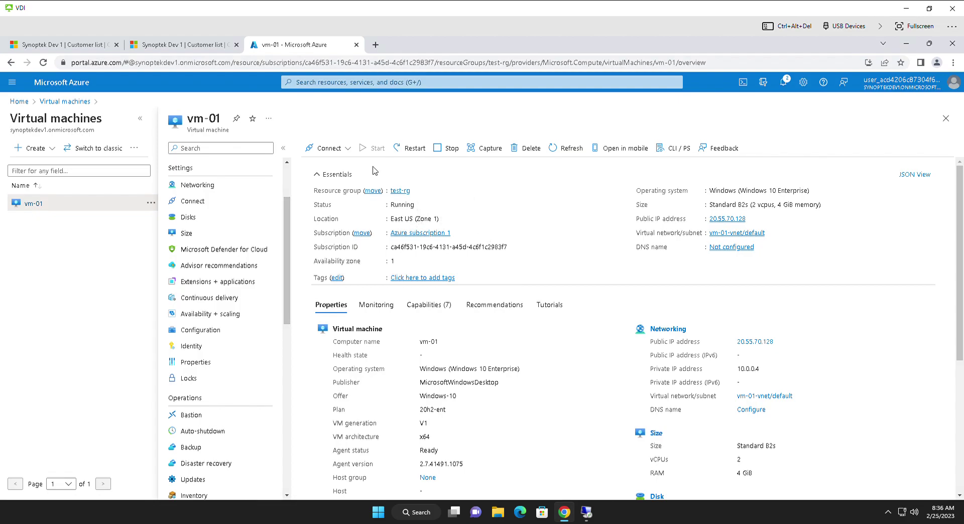
click(349, 150)
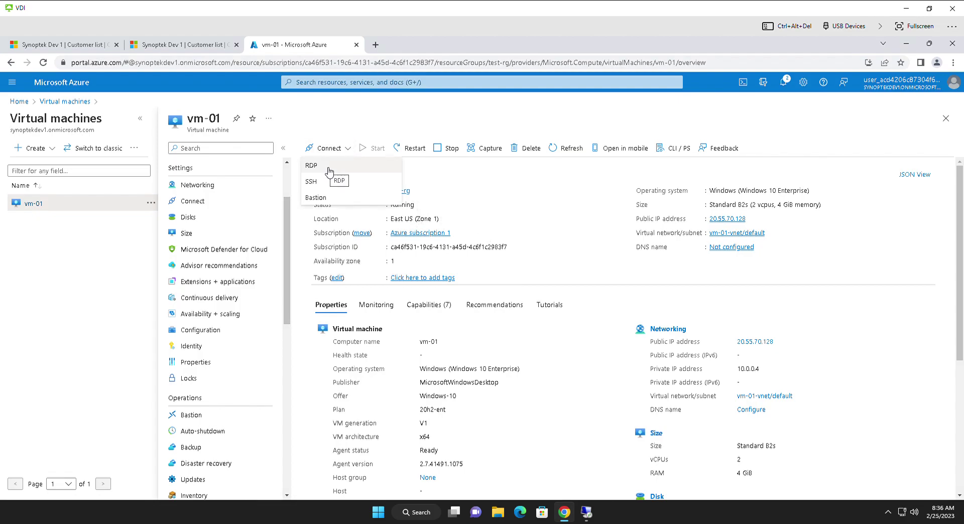
Step: Connect to vm-01 over RDP and return the remote session to full screen
click(593, 518)
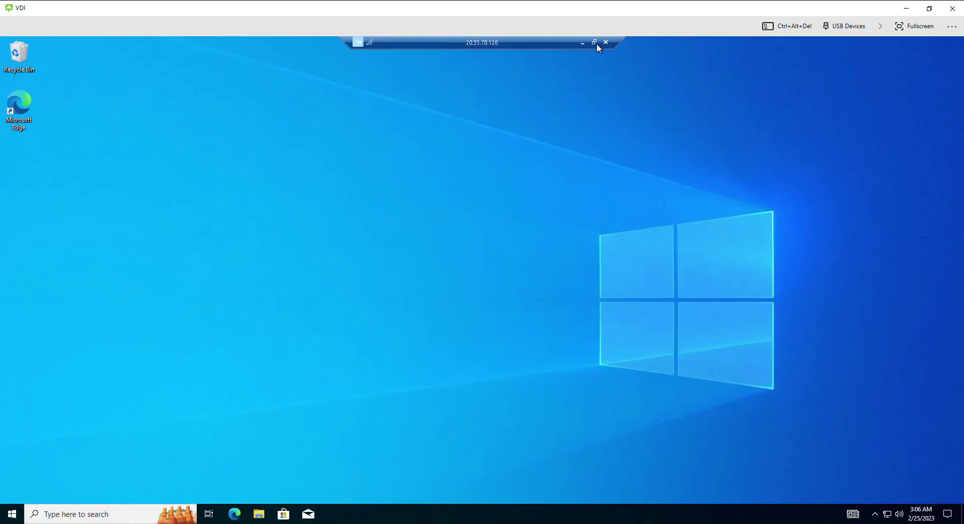
click(594, 44)
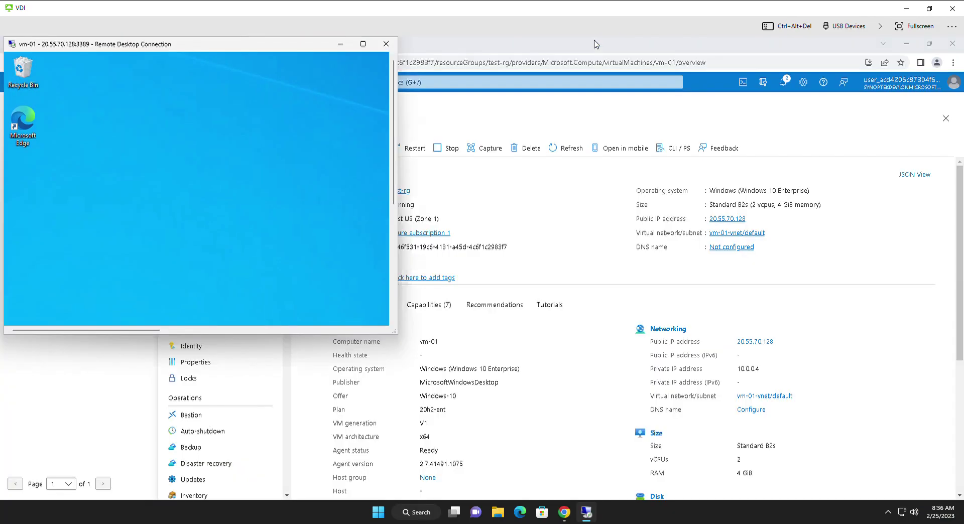
double_click(304, 47)
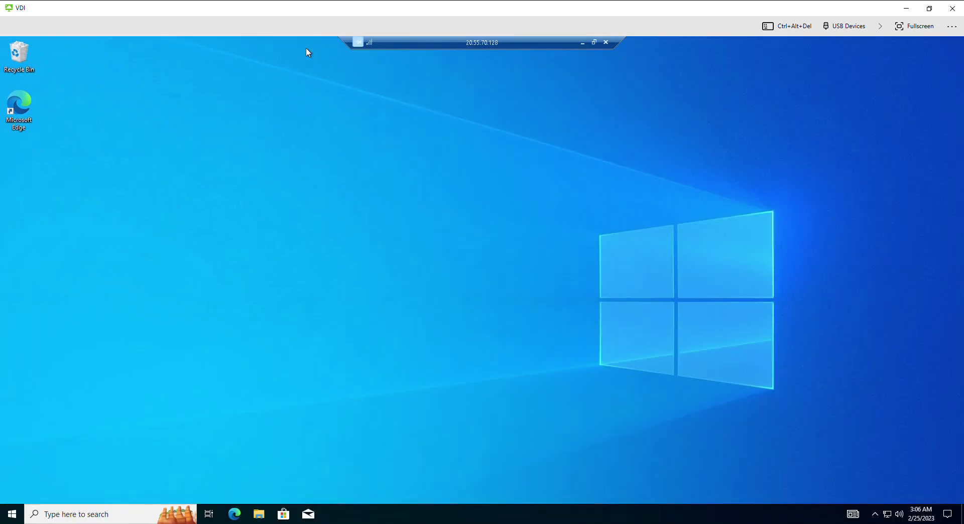
Step: Create a new folder named test on the remote desktop
right_click(230, 142)
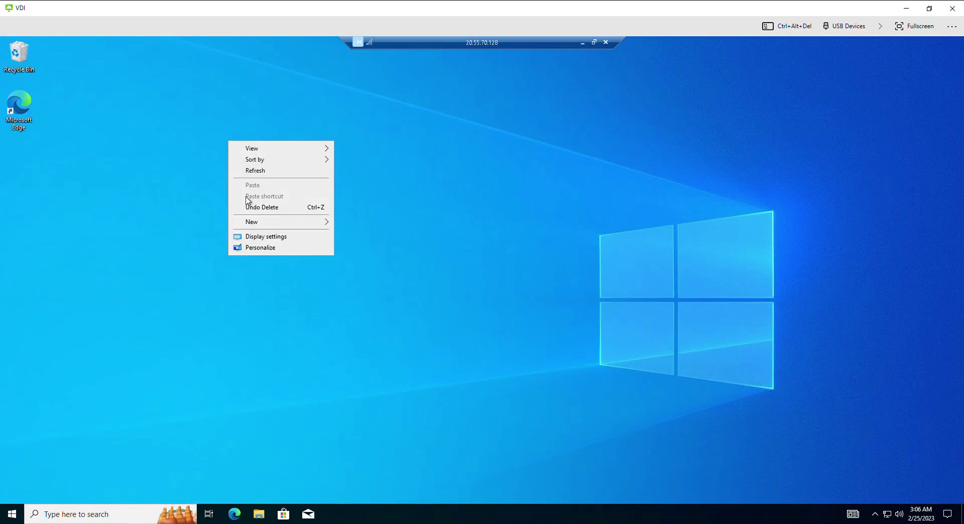
mouse_move(260, 226)
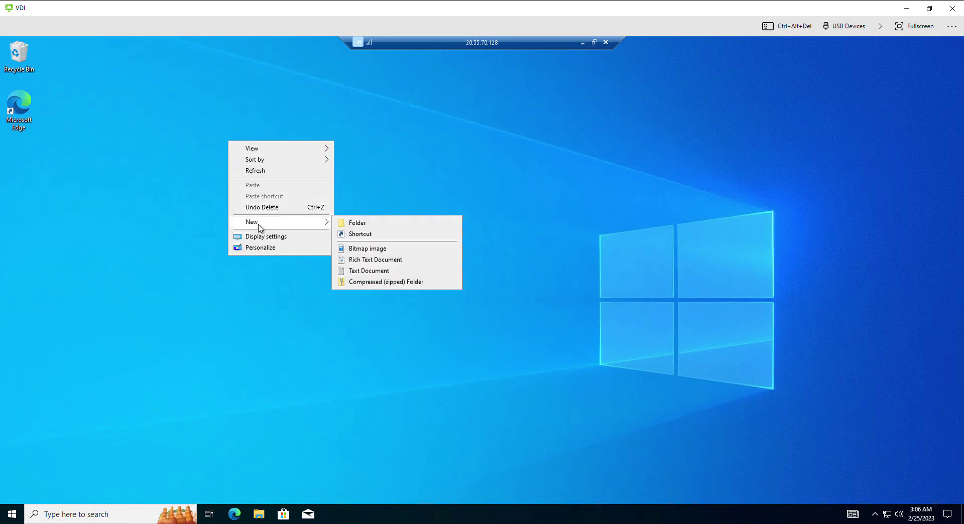
click(377, 225)
text(test)
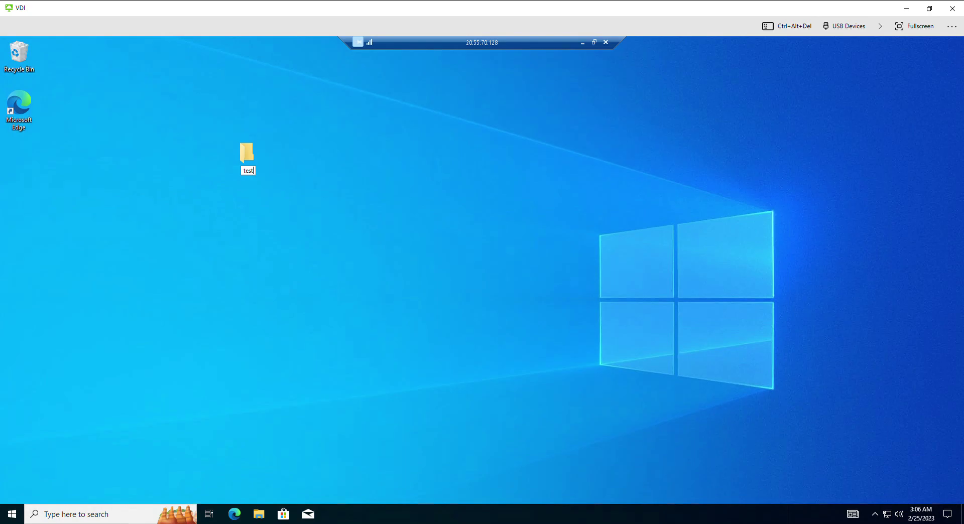
key(Return)
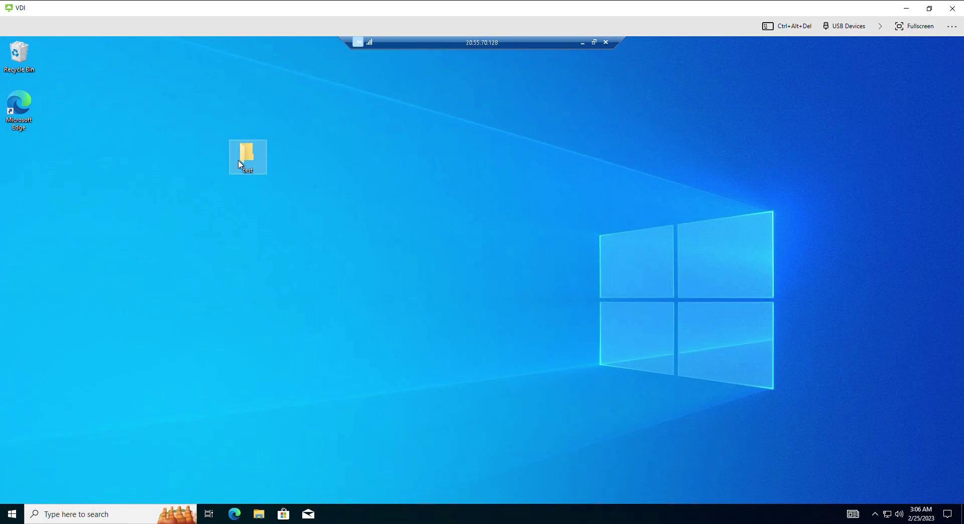
Step: Open the test folder maximized and add an empty text document named test
double_click(240, 164)
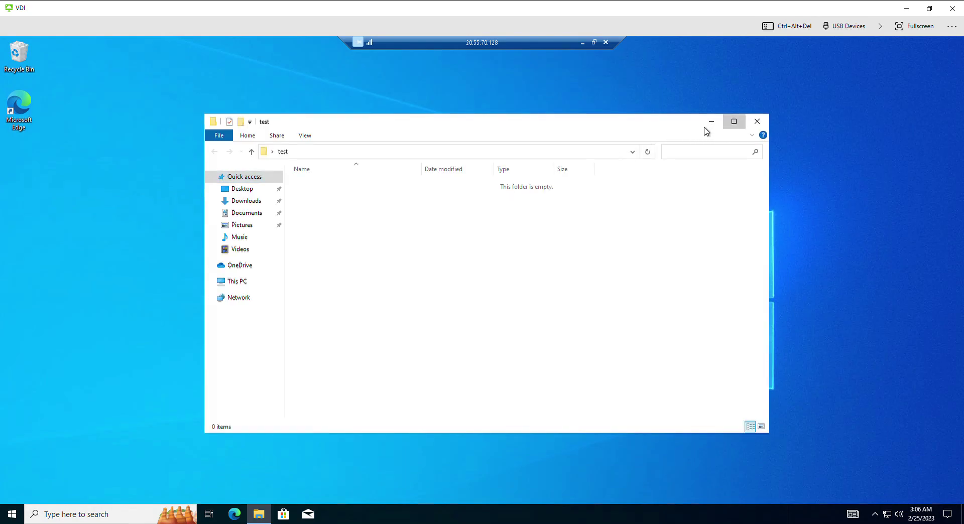
click(733, 121)
right_click(298, 200)
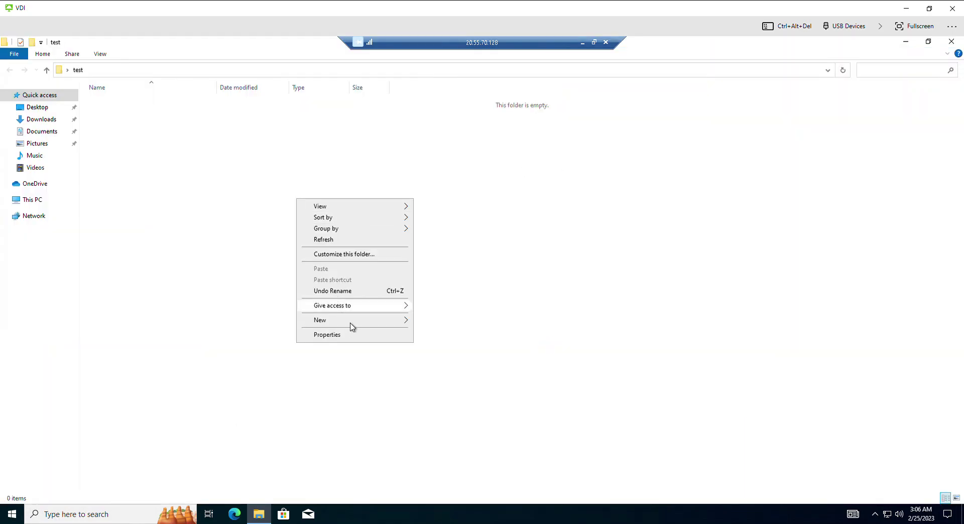
mouse_move(350, 324)
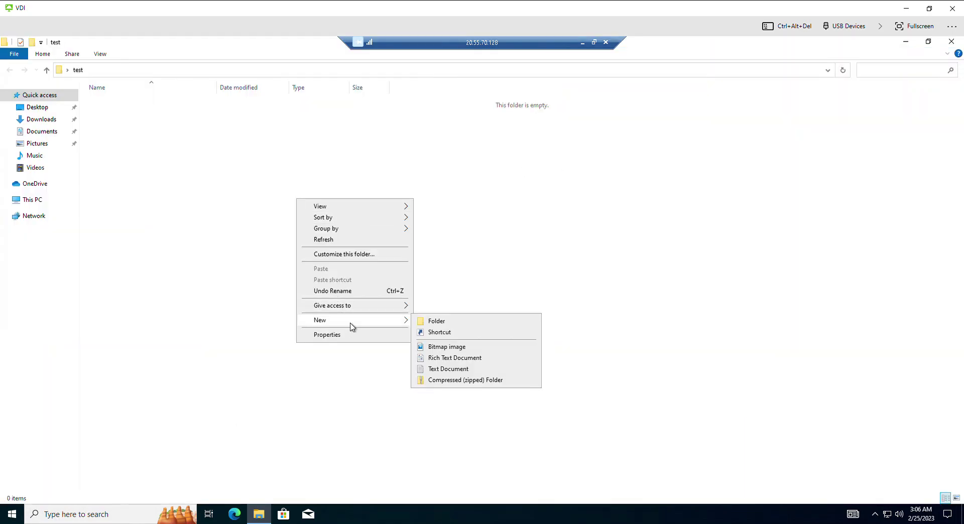
click(456, 369)
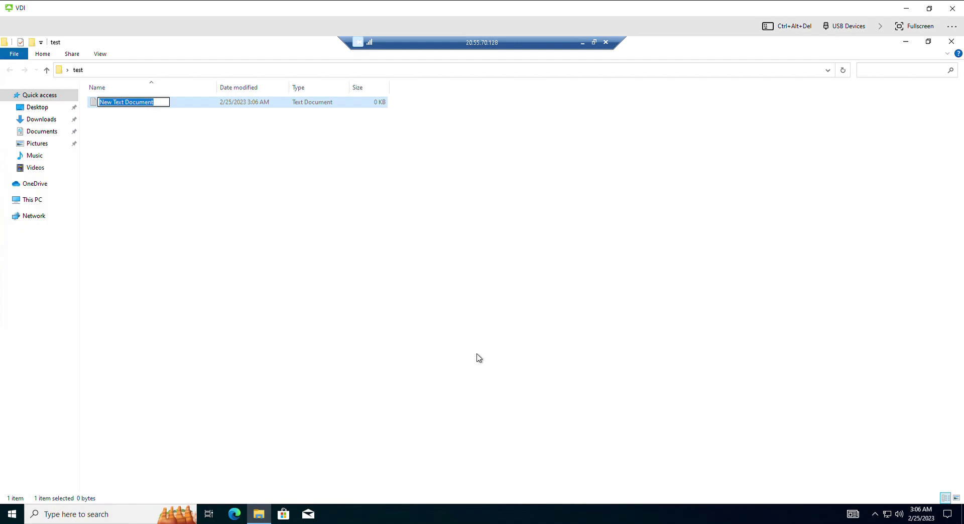
text(test)
key(Return)
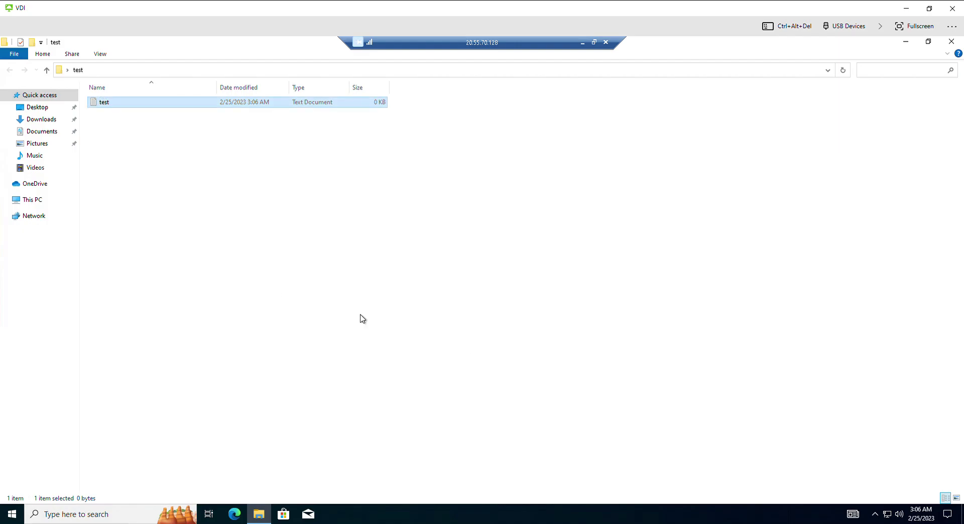
Step: Write 'This is a test file.' into the test document in Notepad, then save and close it
double_click(116, 105)
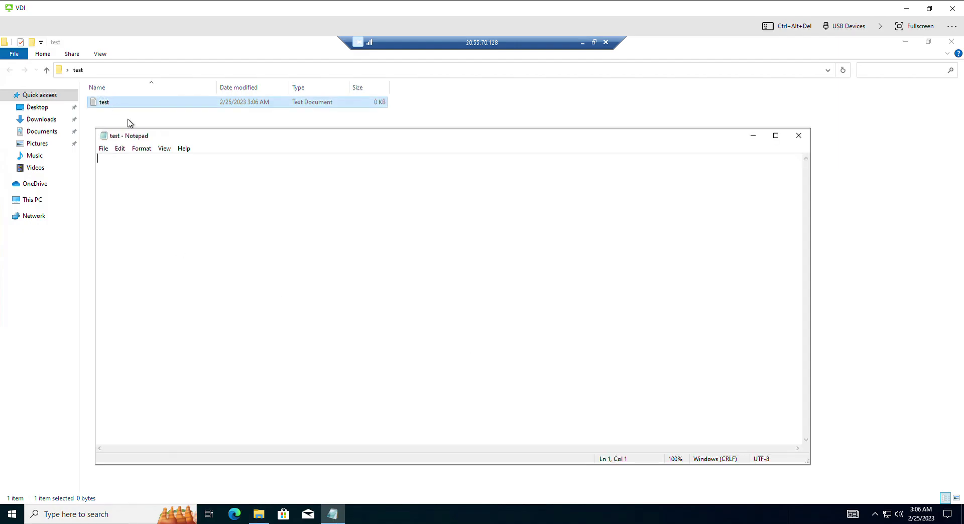
text(This is a test filel)
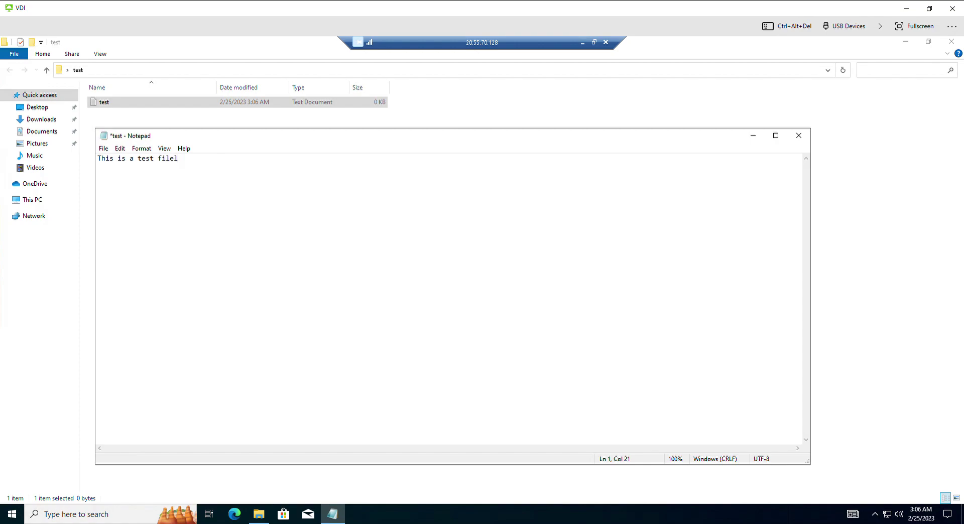
key(ctrl+s)
click(799, 136)
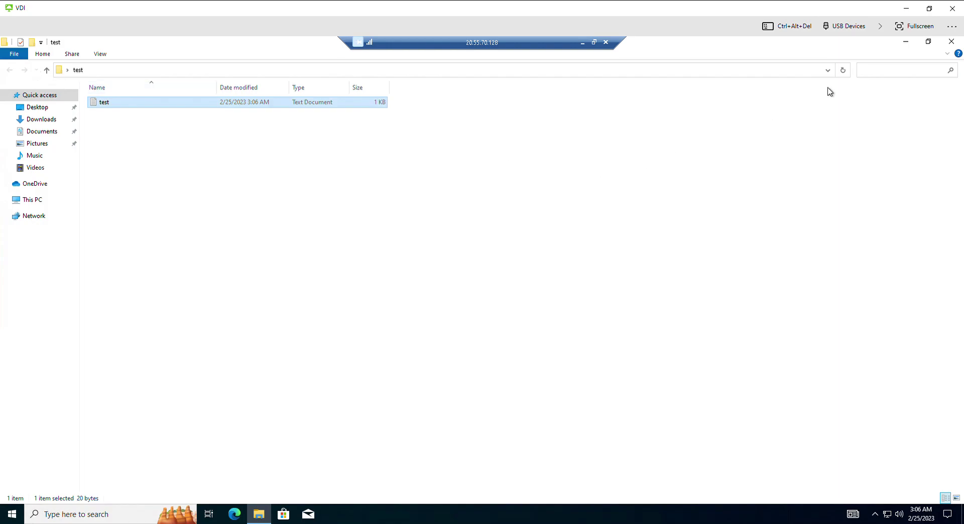
click(804, 104)
Step: Close the test folder window and minimize the RDP session to get back to vm-01's overview
click(949, 45)
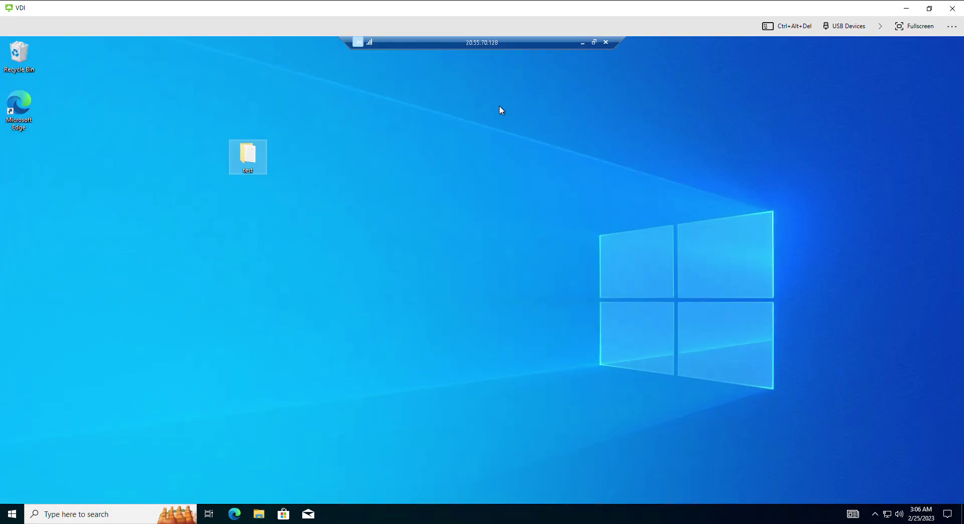
click(520, 96)
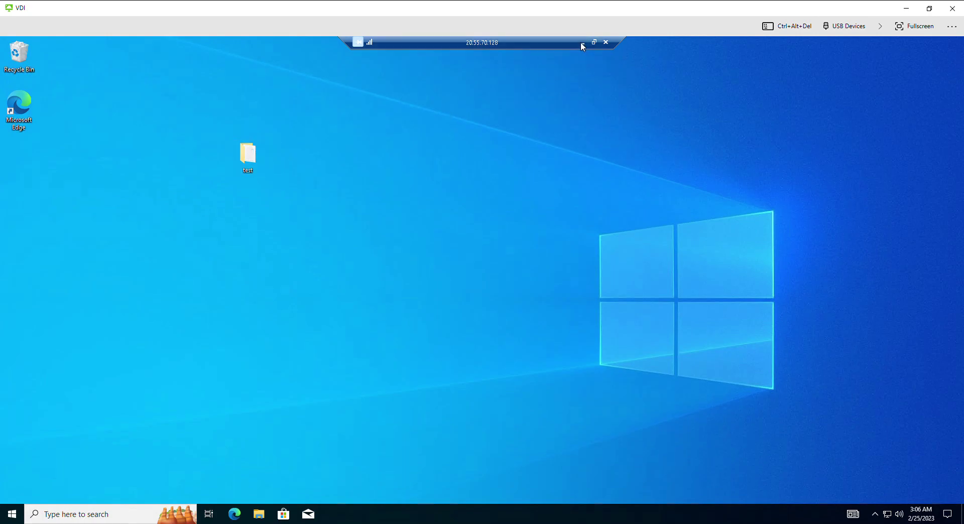
click(582, 44)
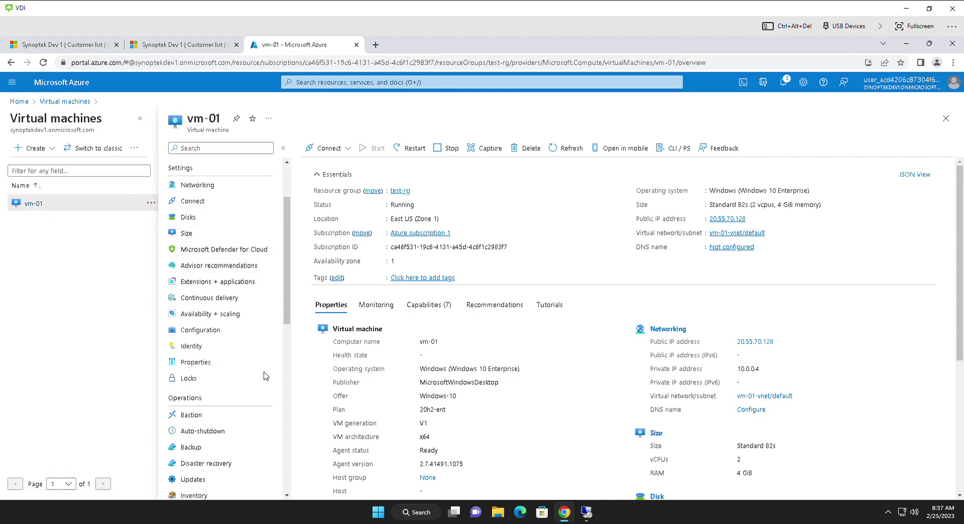
scroll(266, 376, down, 1)
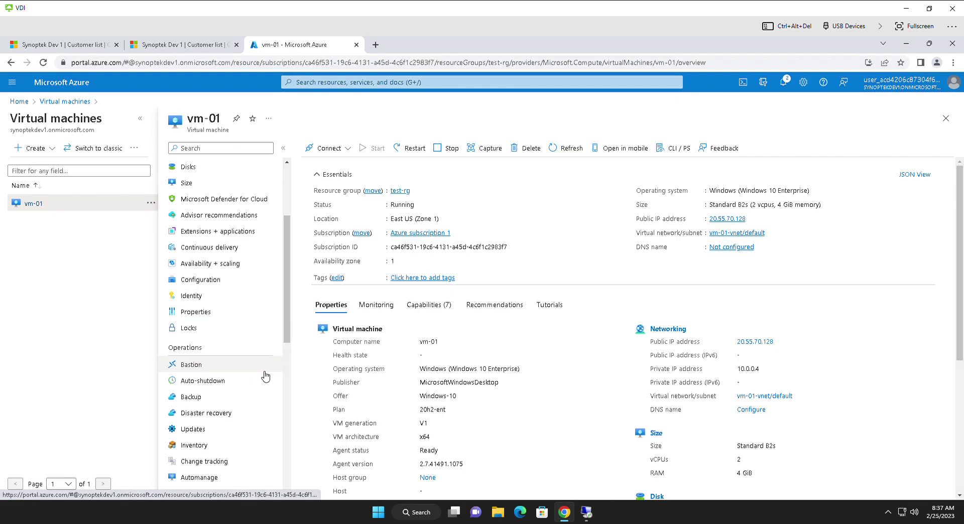
scroll(266, 377, down, 1)
scroll(265, 377, down, 2)
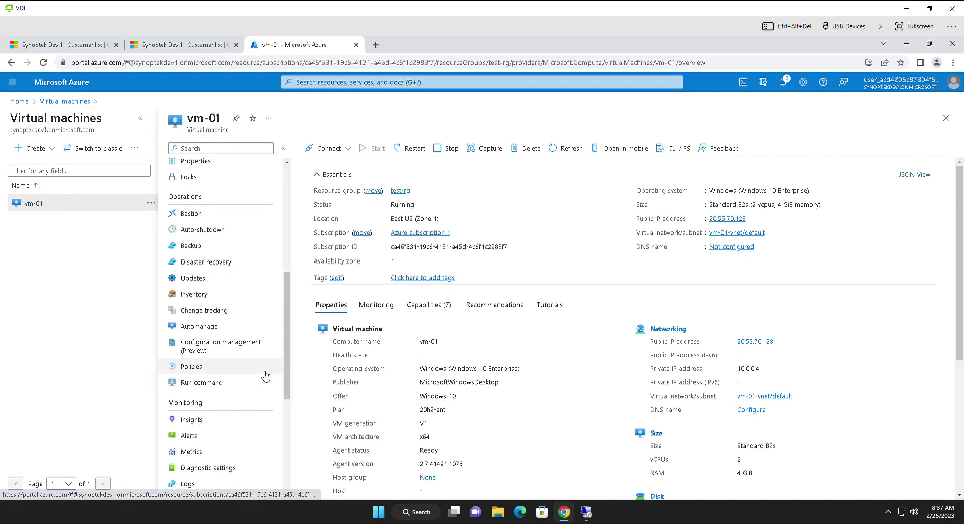
scroll(265, 376, down, 2)
scroll(257, 323, up, 6)
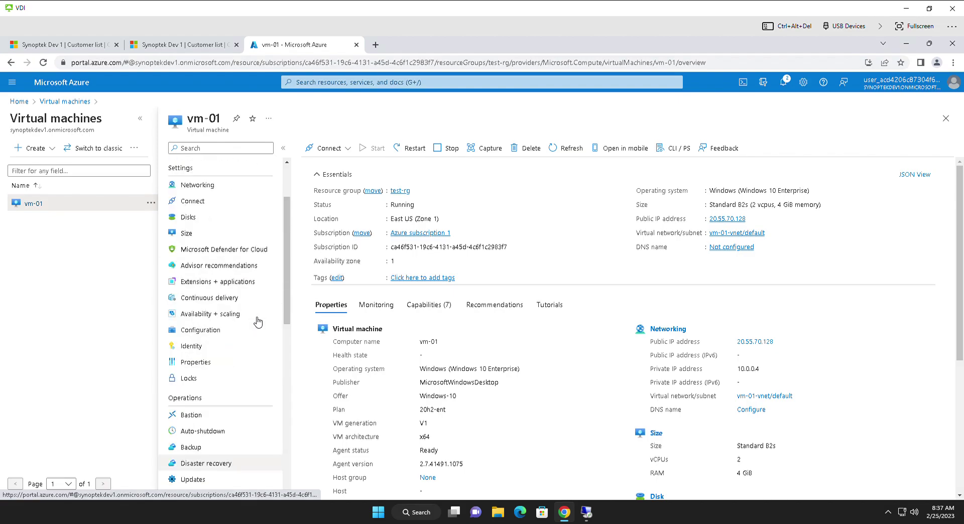
scroll(246, 271, up, 2)
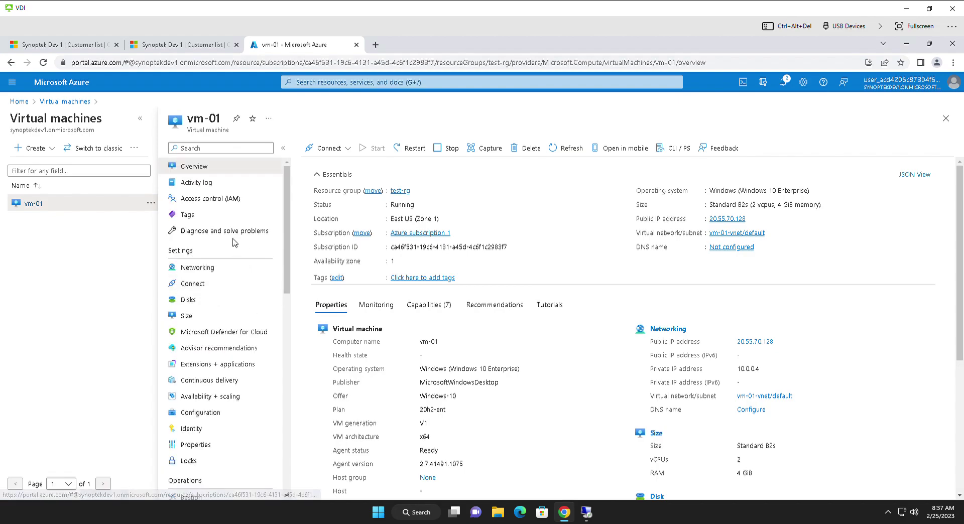
Step: Search the portal for 'Backup' and open the Backup vaults page
click(70, 102)
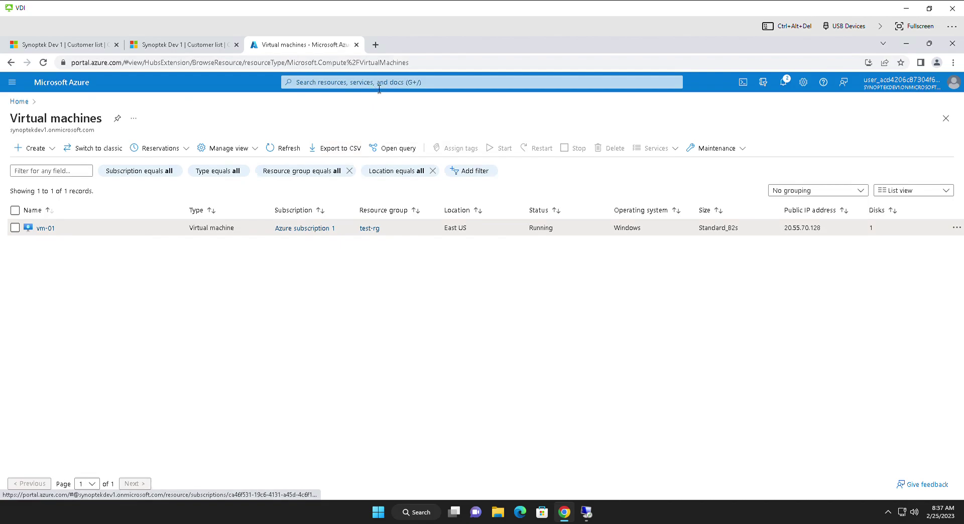
click(379, 85)
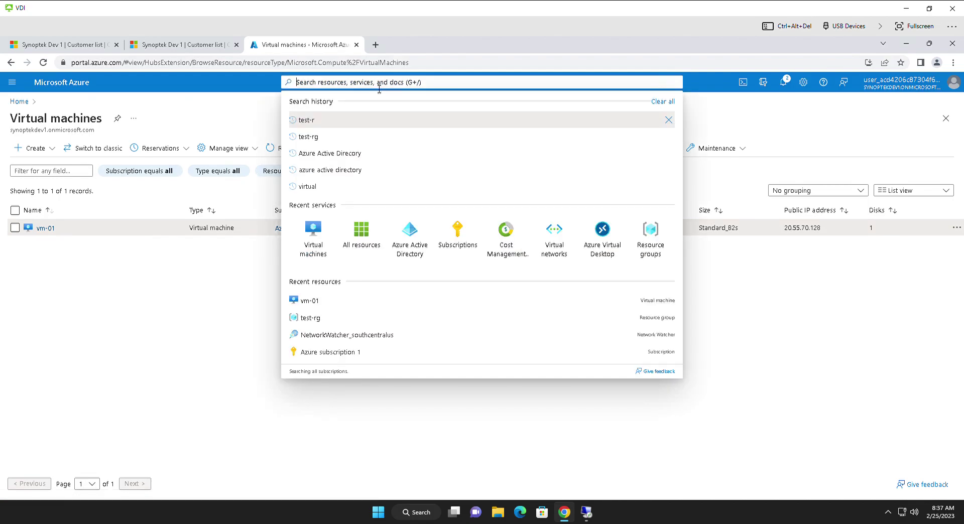
text(Backup)
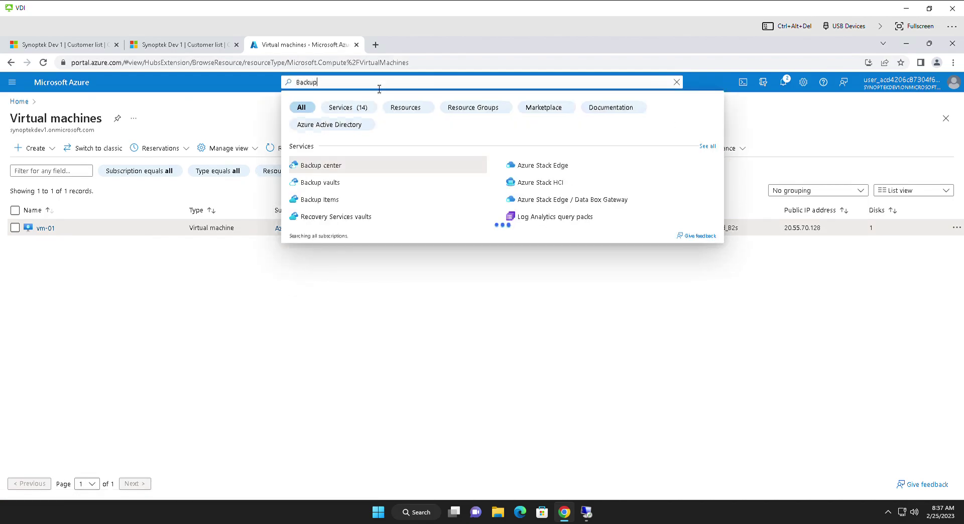
click(336, 189)
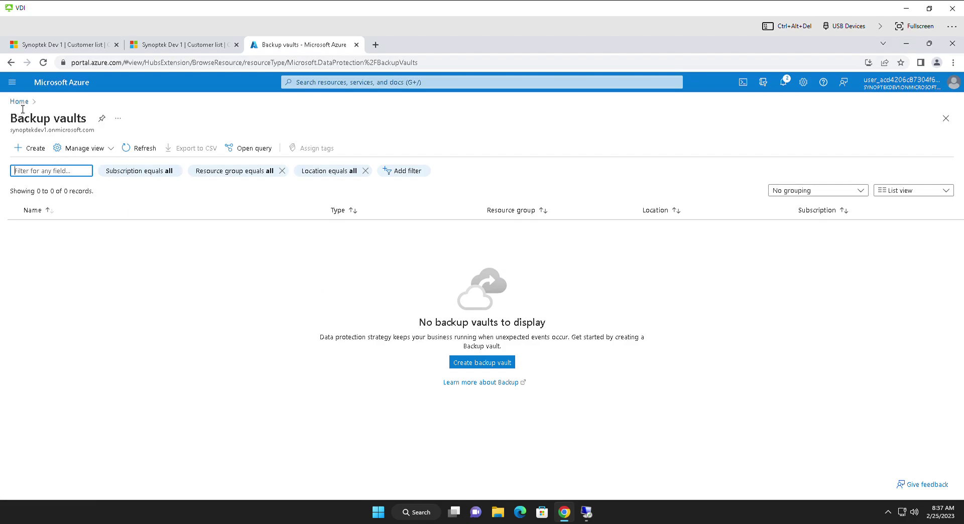
click(20, 102)
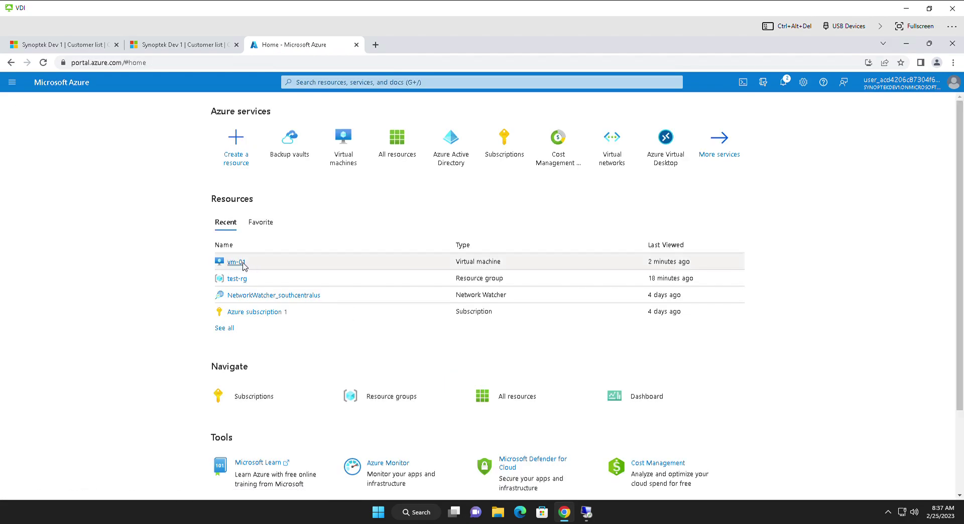
click(236, 262)
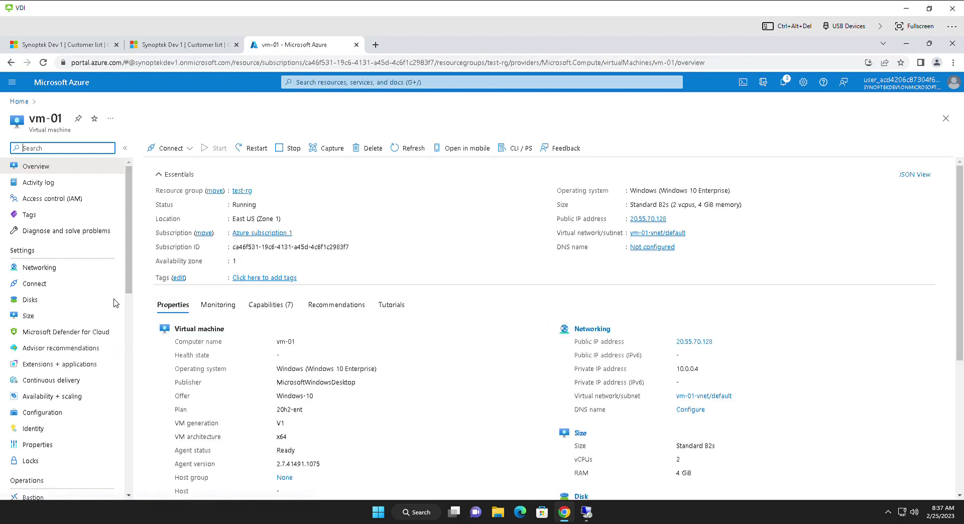
drag(129, 289, 129, 342)
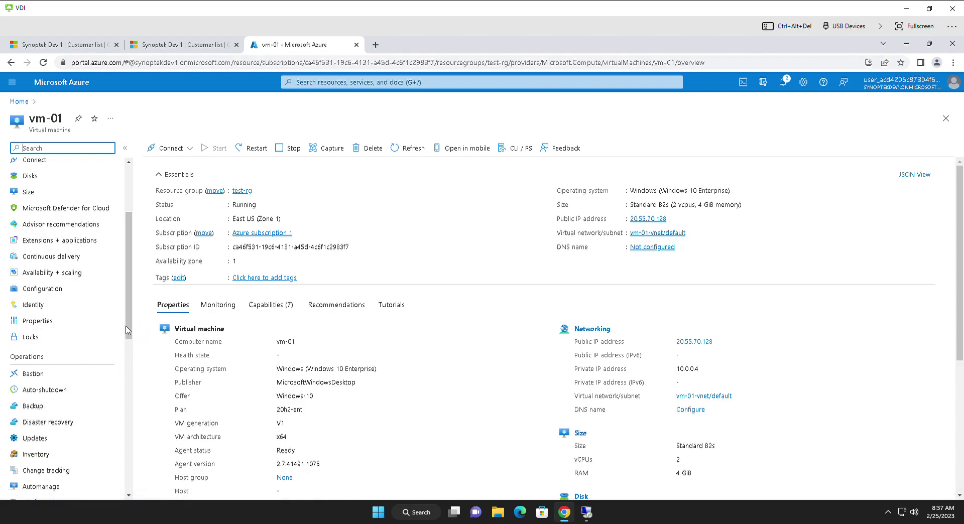
drag(128, 343, 122, 375)
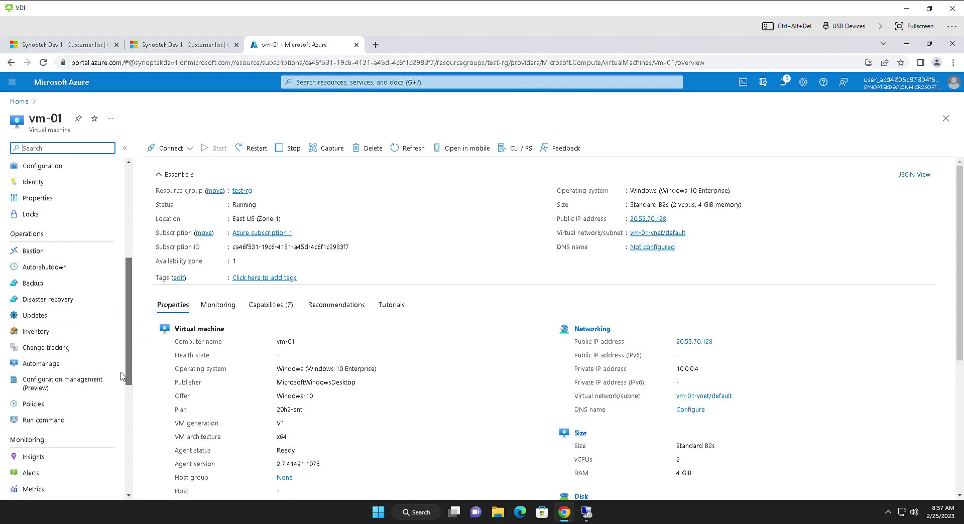
Step: Open vm-01's Backup settings and review vault726, test-rg and the policy sub type
click(33, 283)
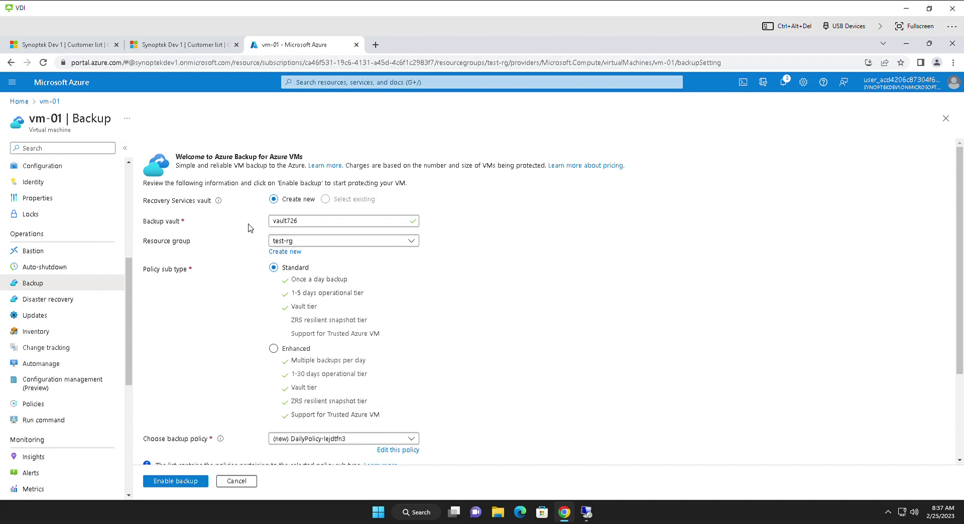
double_click(301, 226)
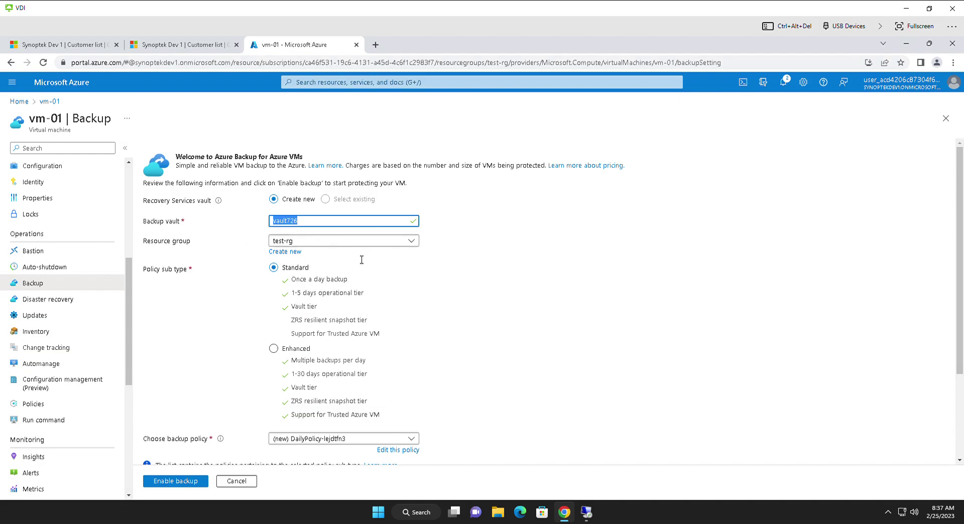
click(573, 282)
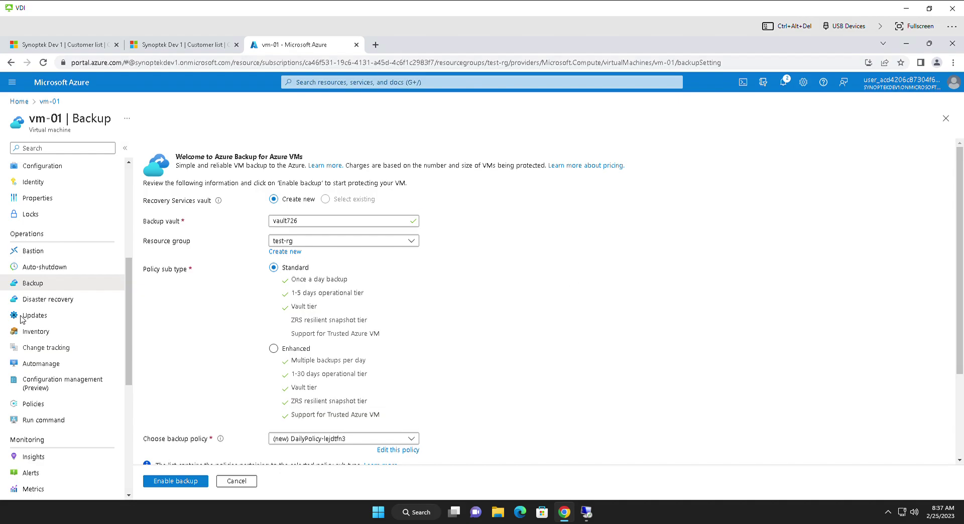
triple_click(144, 275)
click(330, 278)
scroll(961, 249, down, 1)
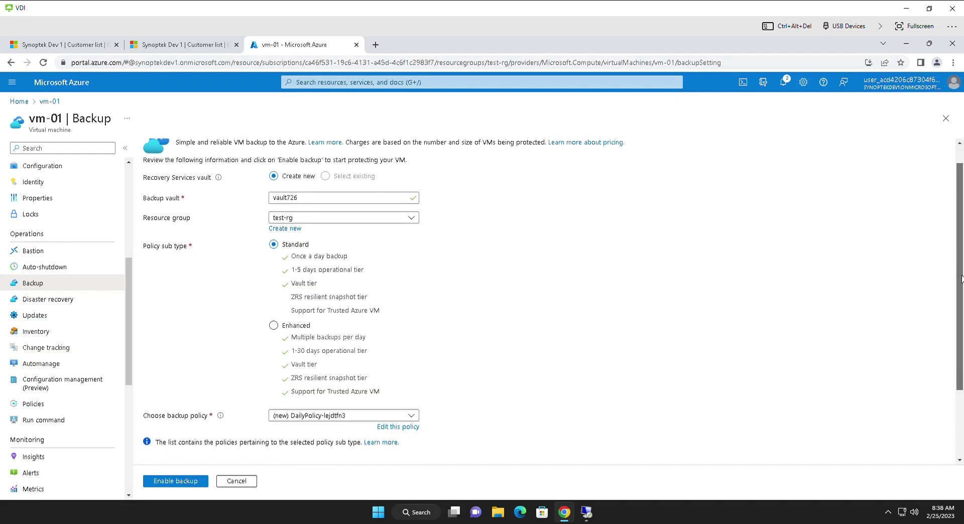
scroll(803, 279, down, 1)
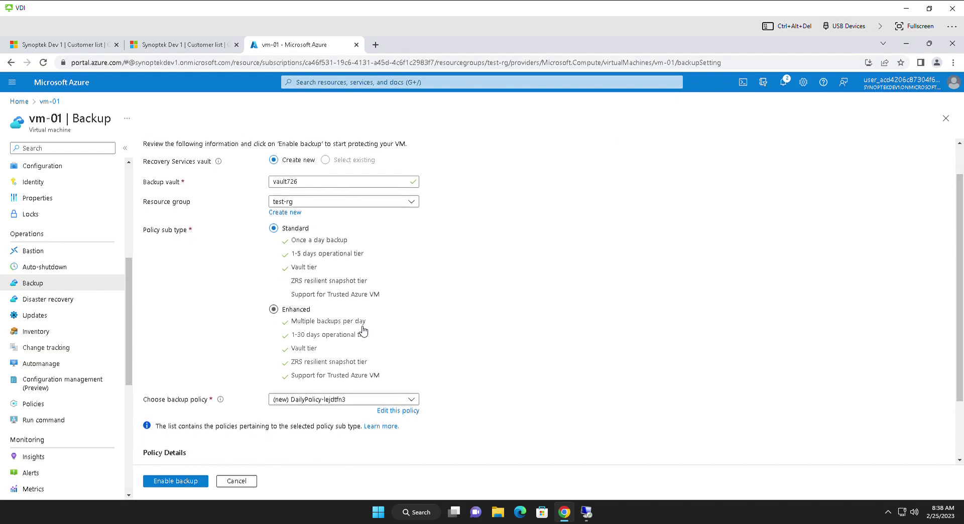
drag(962, 239, 955, 385)
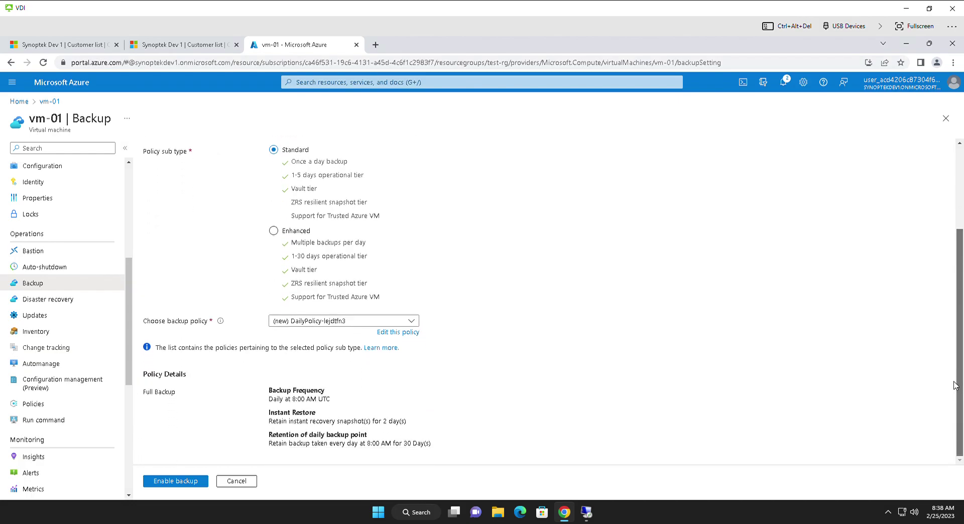
Step: Keep DailyPolicy-lejdtfn3, review its daily 8:00 AM UTC schedule, and open it for editing
click(364, 323)
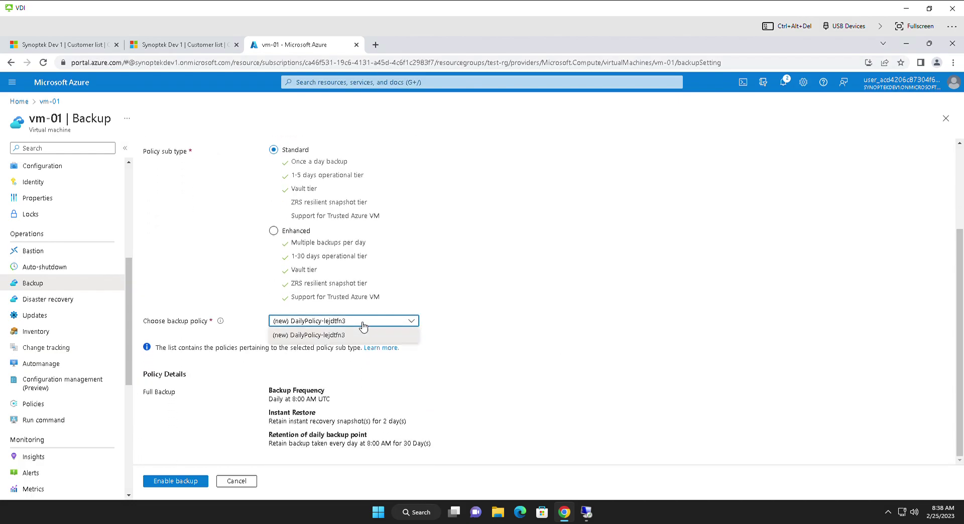
click(334, 336)
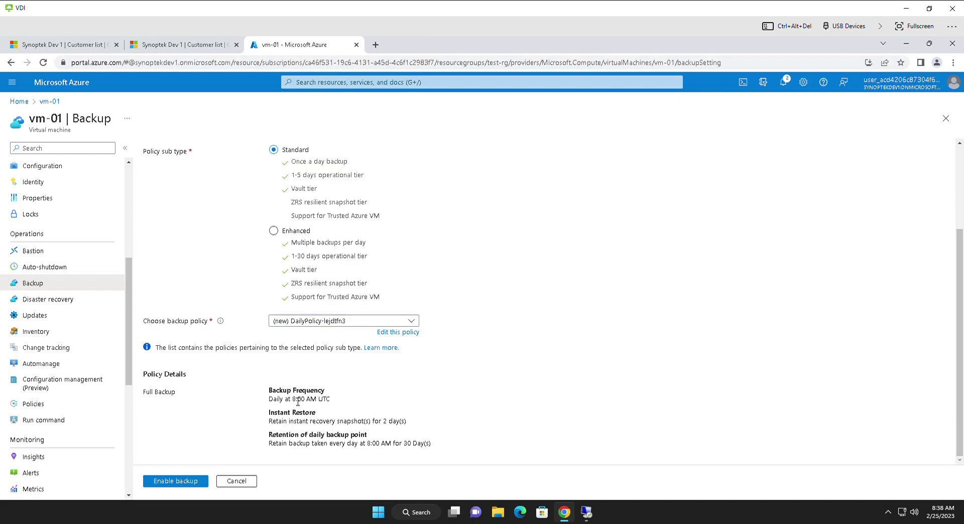
drag(279, 401, 256, 402)
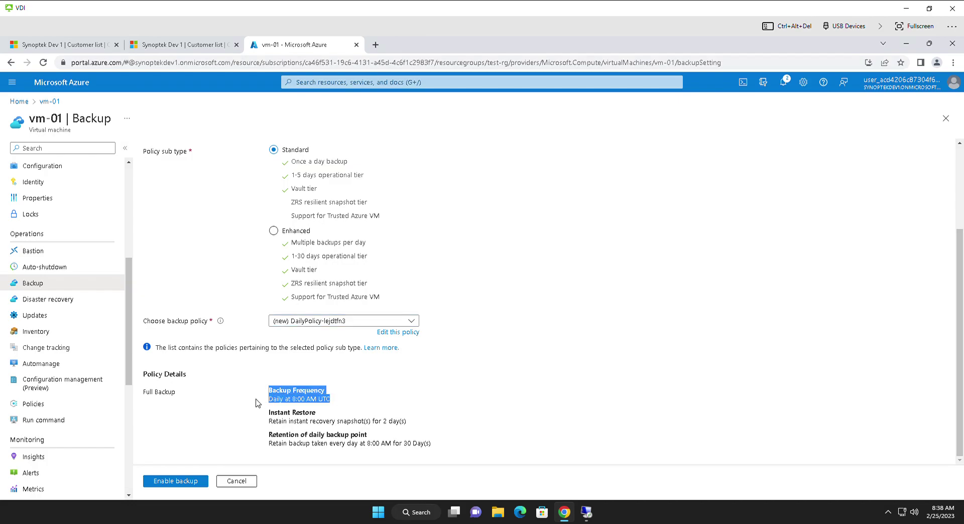
click(331, 403)
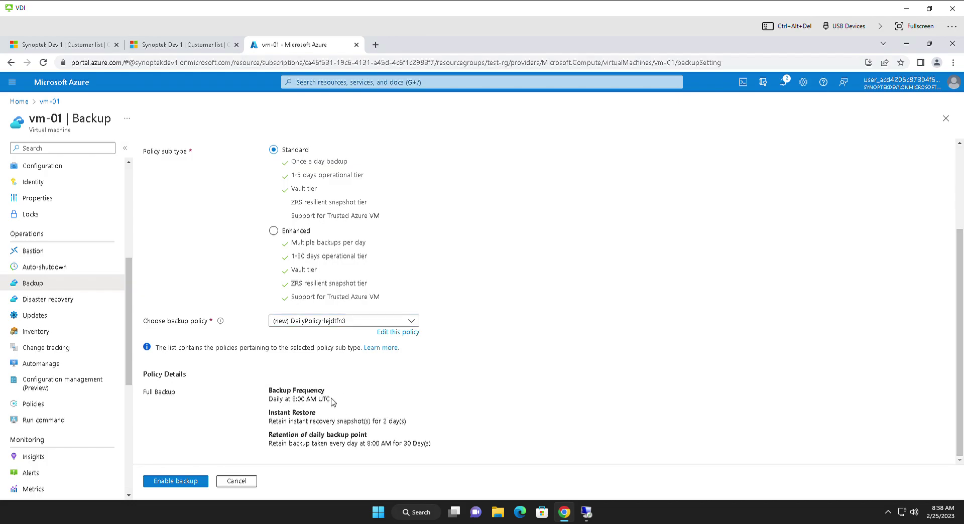
drag(303, 400, 298, 402)
scroll(482, 326, up, 3)
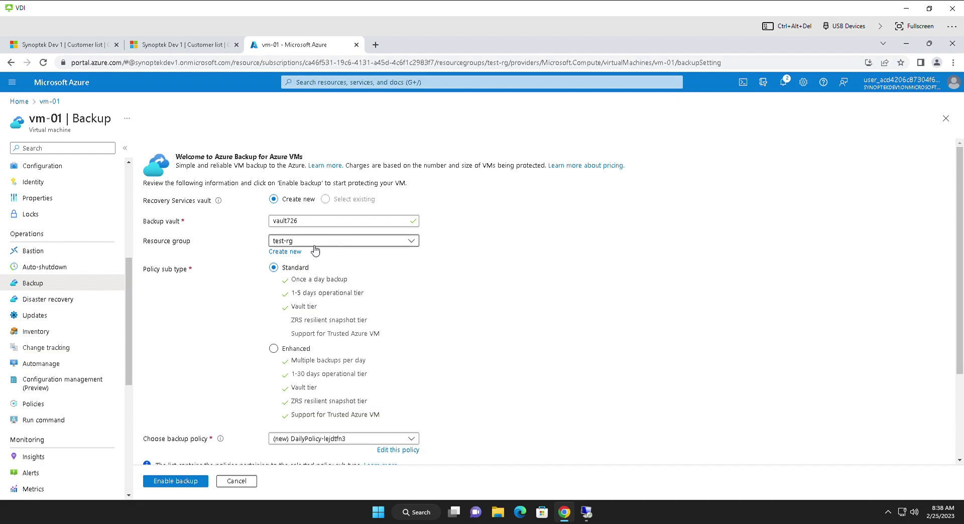
click(367, 360)
scroll(367, 360, down, 2)
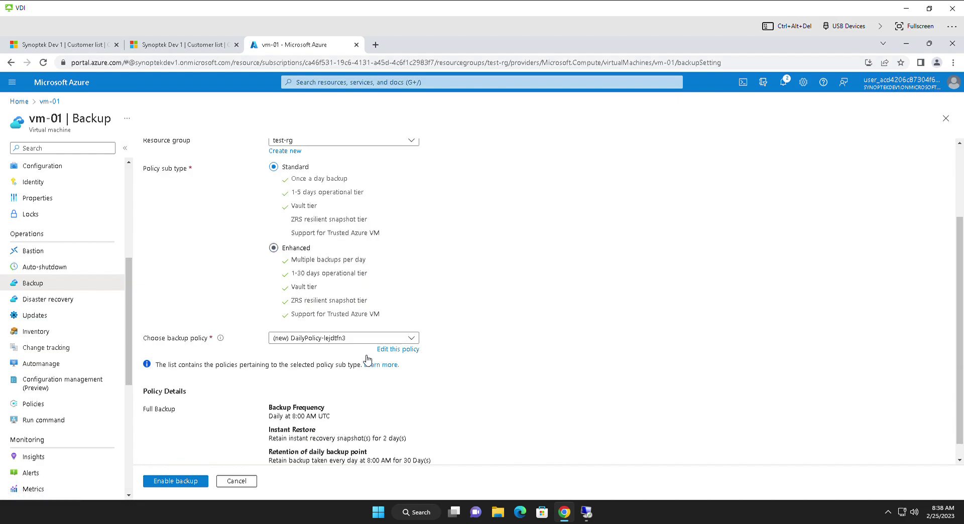
click(408, 350)
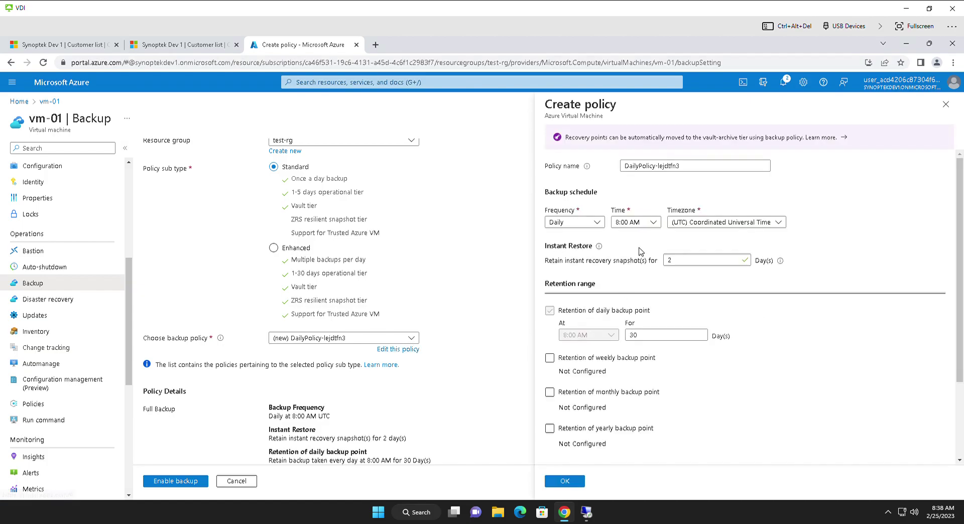
click(779, 223)
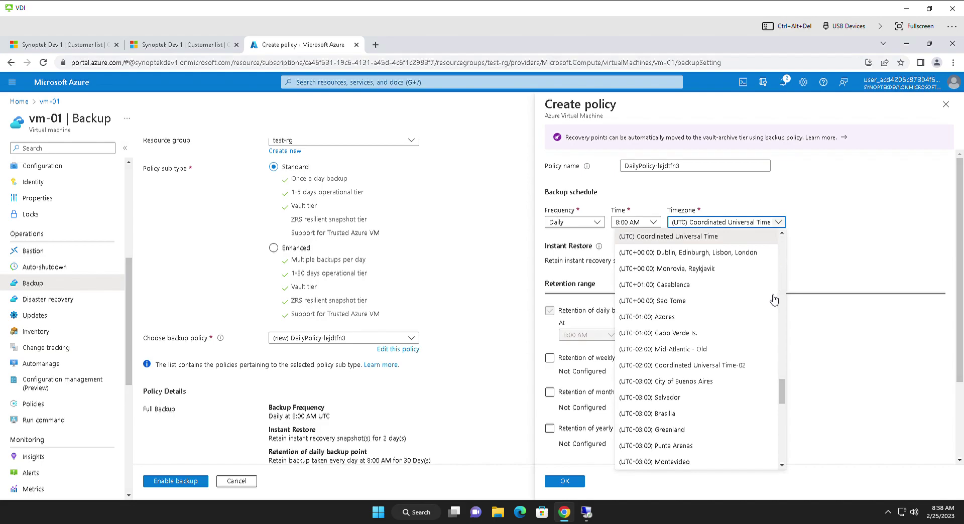
click(784, 395)
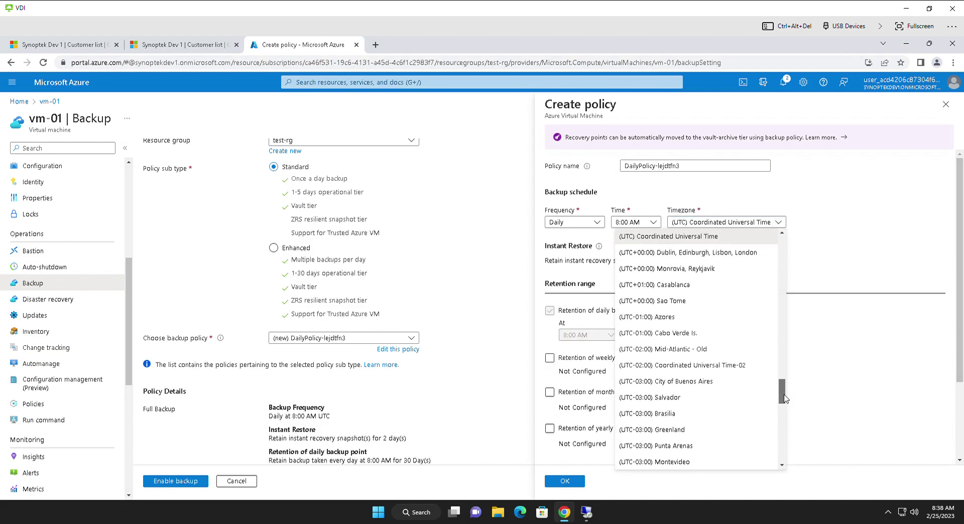
click(597, 222)
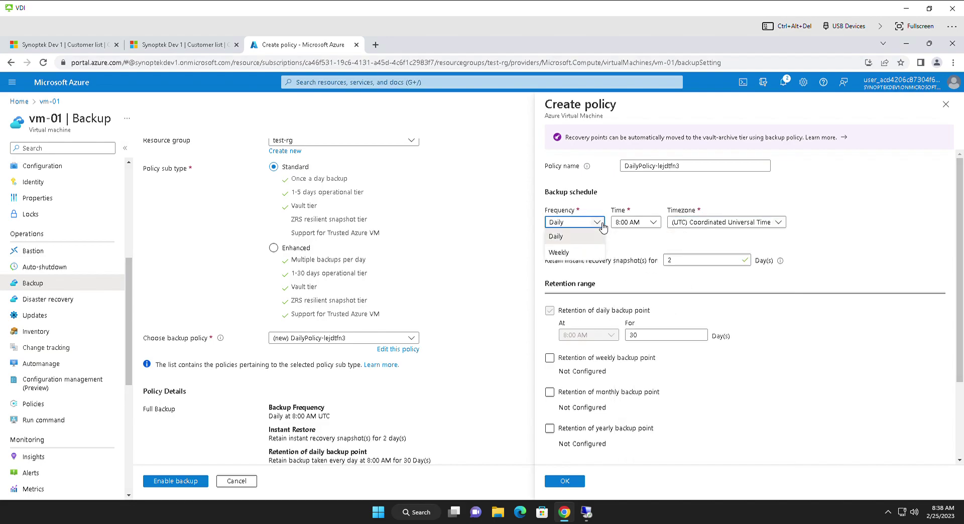
click(566, 253)
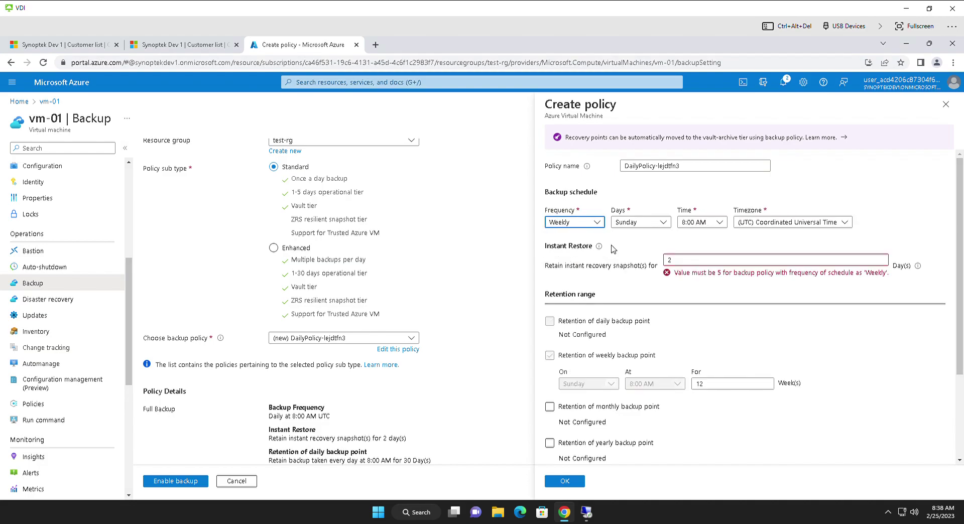
double_click(679, 263)
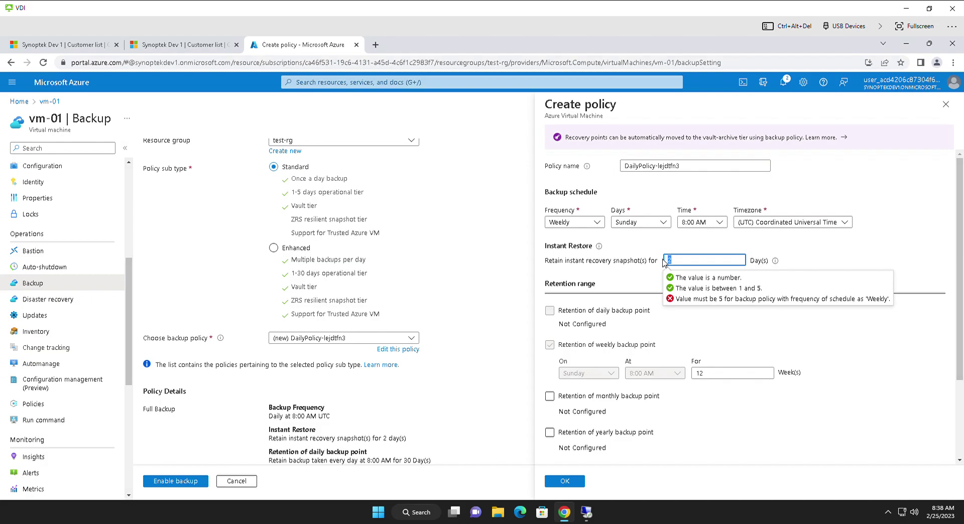
click(687, 263)
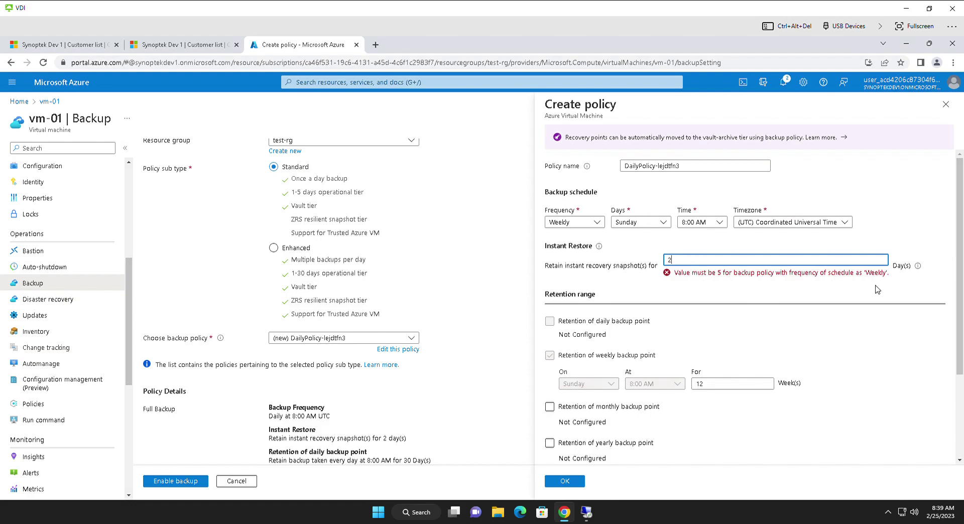
mouse_move(922, 269)
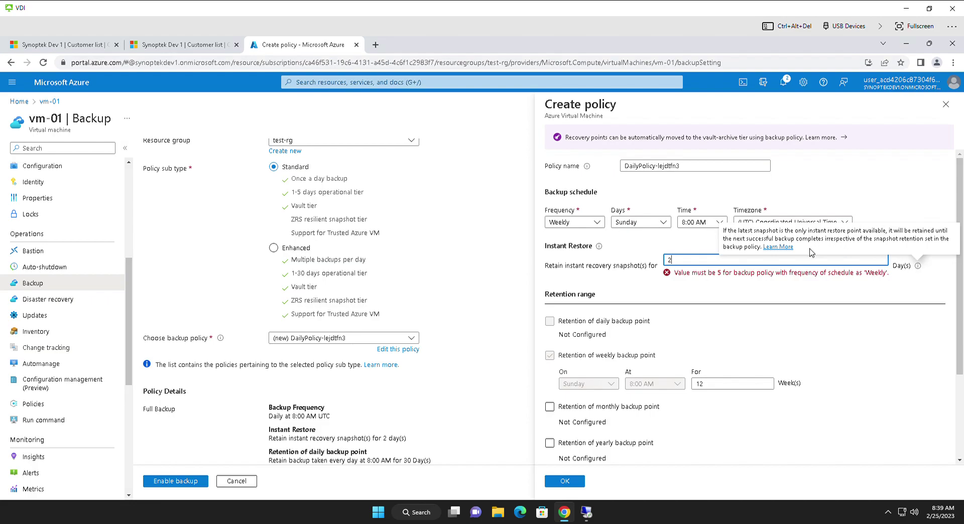
drag(810, 250, 738, 233)
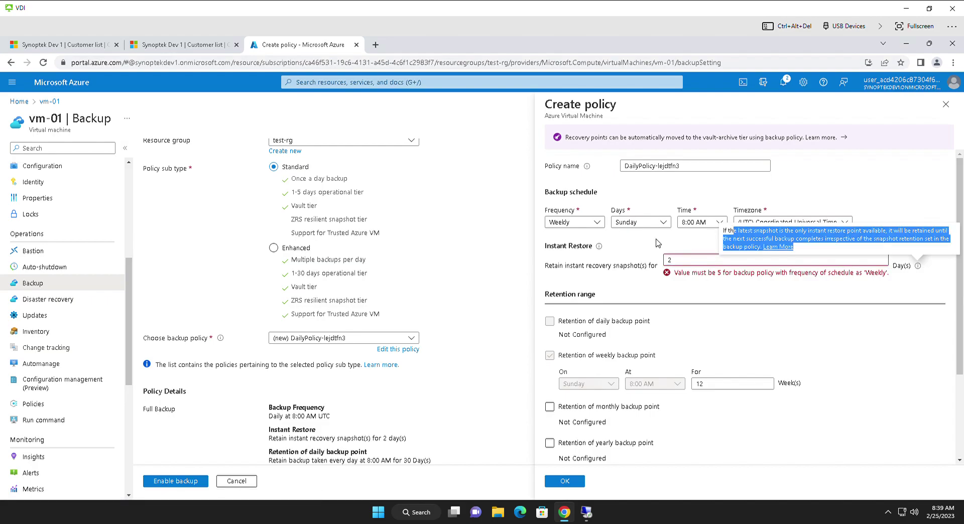
click(597, 224)
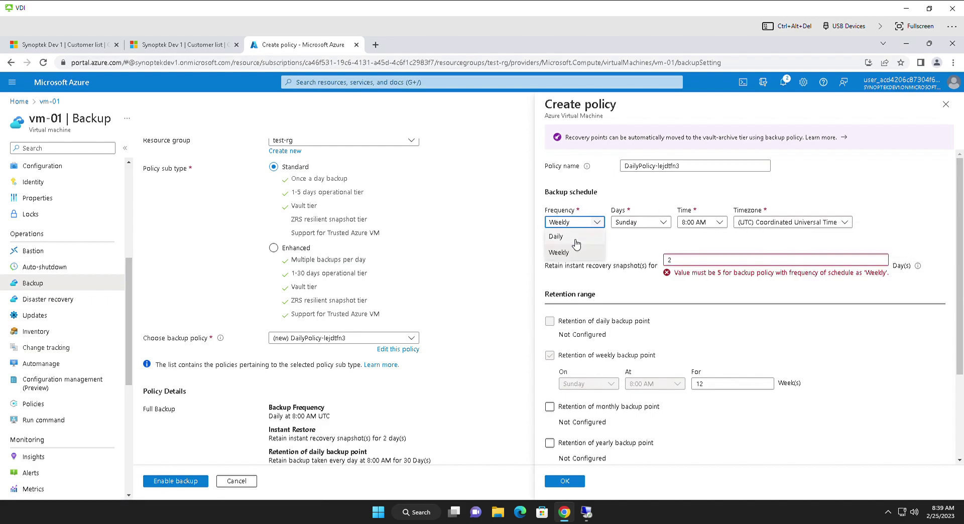
click(575, 239)
Step: Set the policy timezone to UTC+05:30 Chennai, Kolkata, Mumbai, New Delhi and review instant restore retention
click(778, 225)
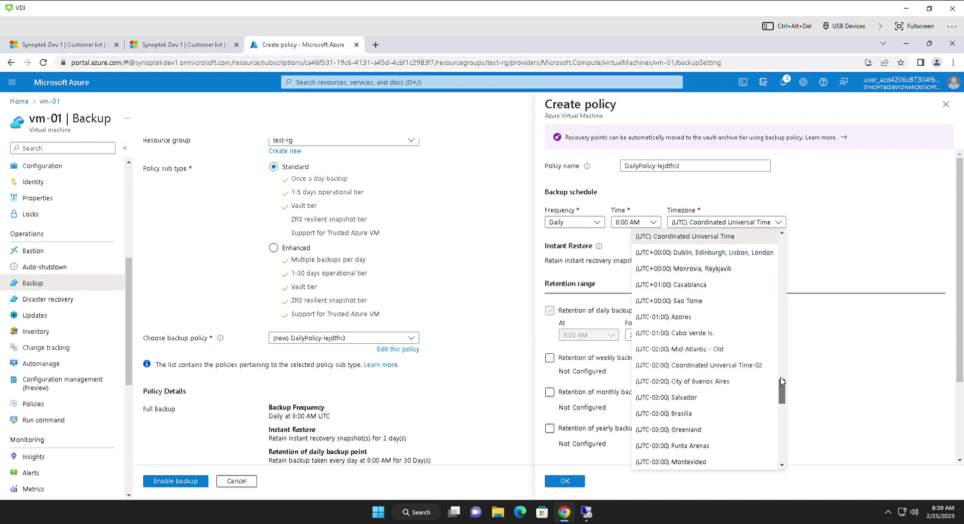
scroll(782, 391, up, 8)
scroll(783, 321, up, 3)
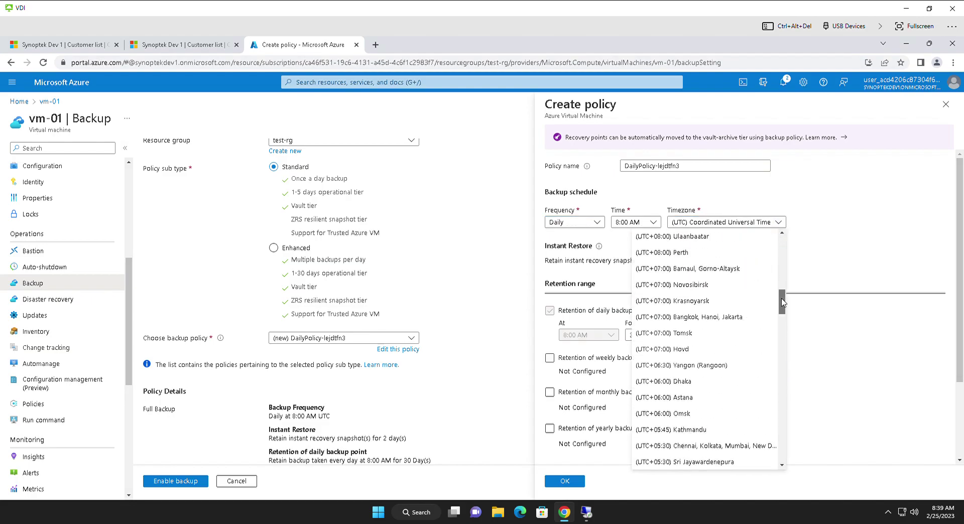
drag(785, 350, 784, 320)
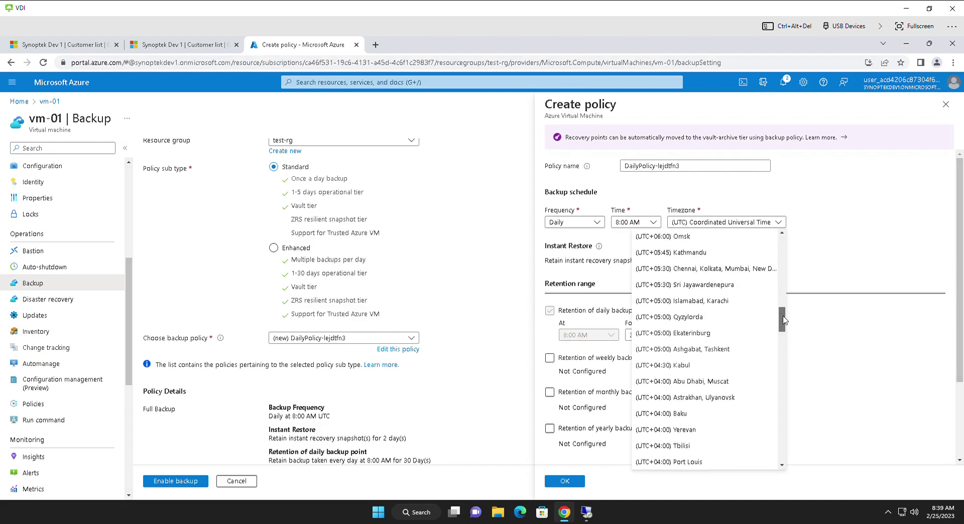
click(746, 271)
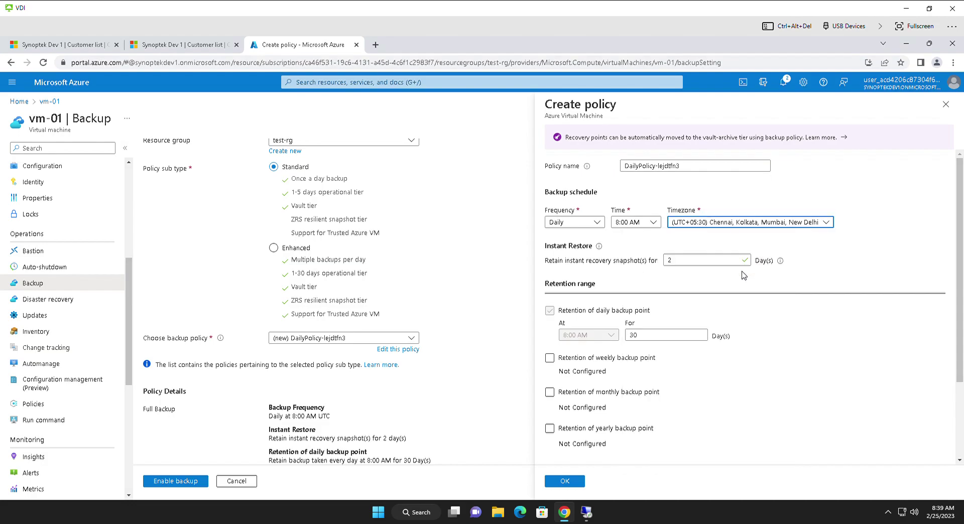
click(705, 261)
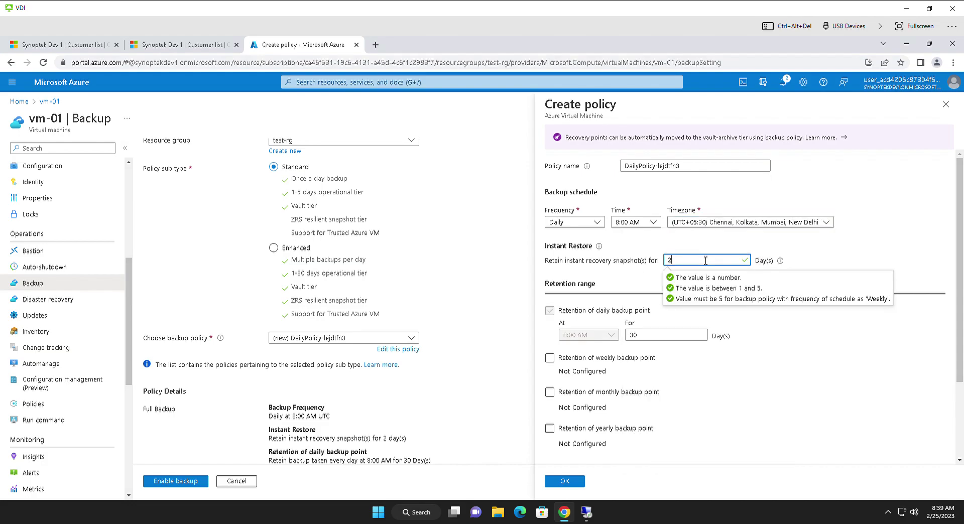
key(ctrl+a)
click(613, 278)
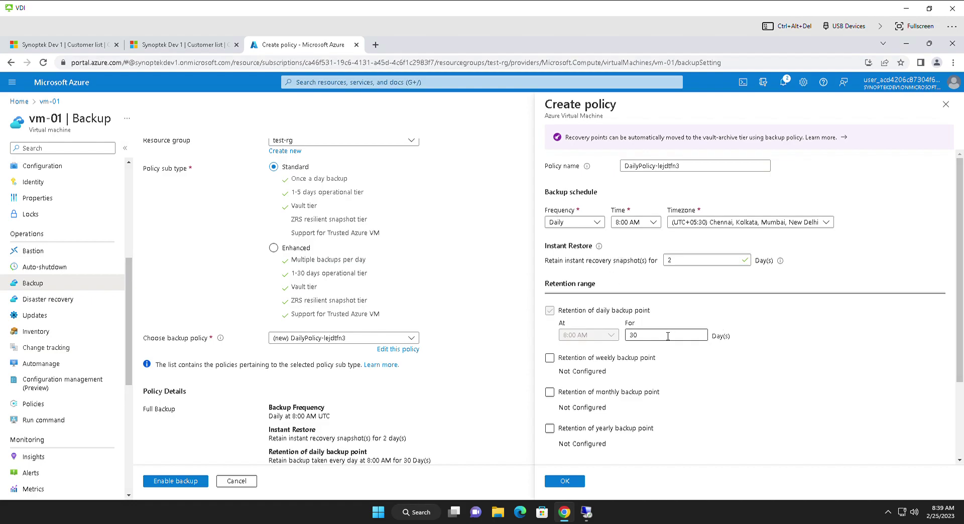
Step: Check the backup resource group field, save the daily policy with OK, and enable vm-01's backup
scroll(662, 351, down, 2)
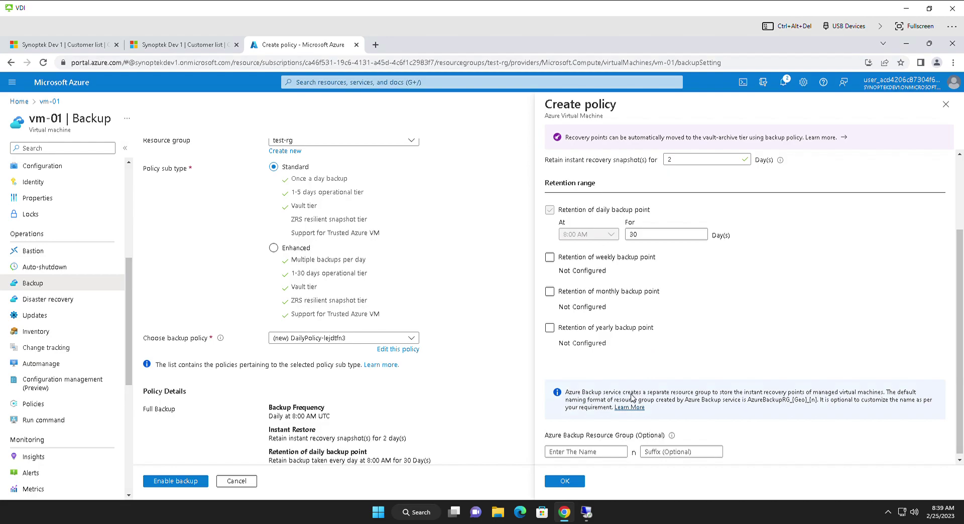
click(610, 453)
scroll(674, 180, up, 1)
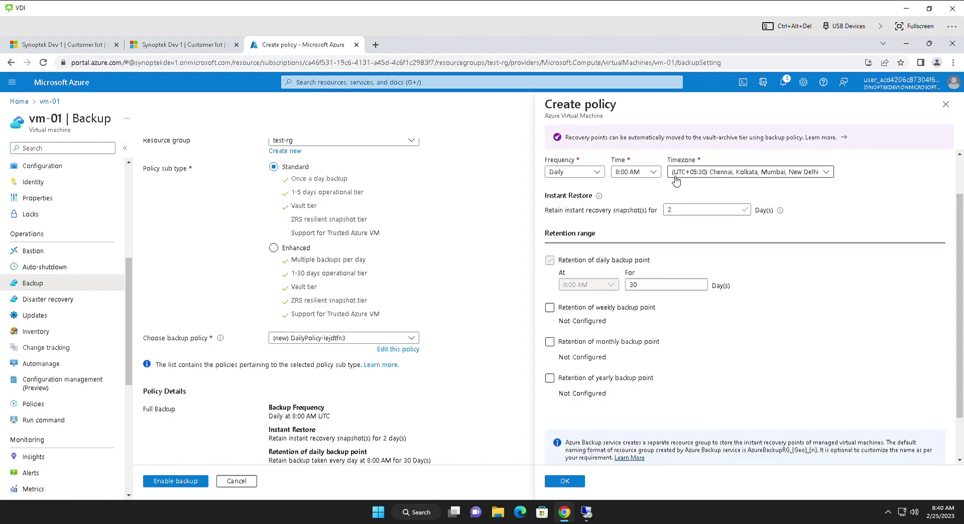
scroll(347, 251, up, 2)
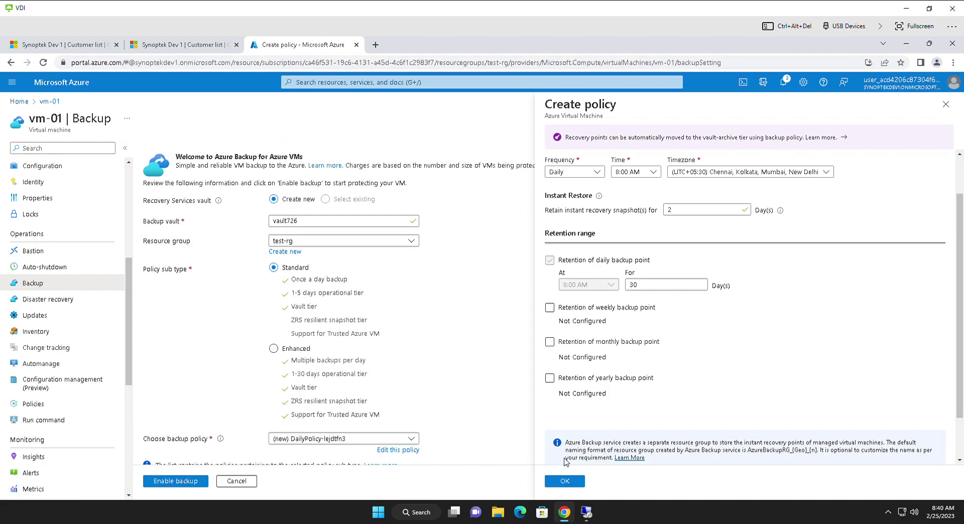
click(572, 484)
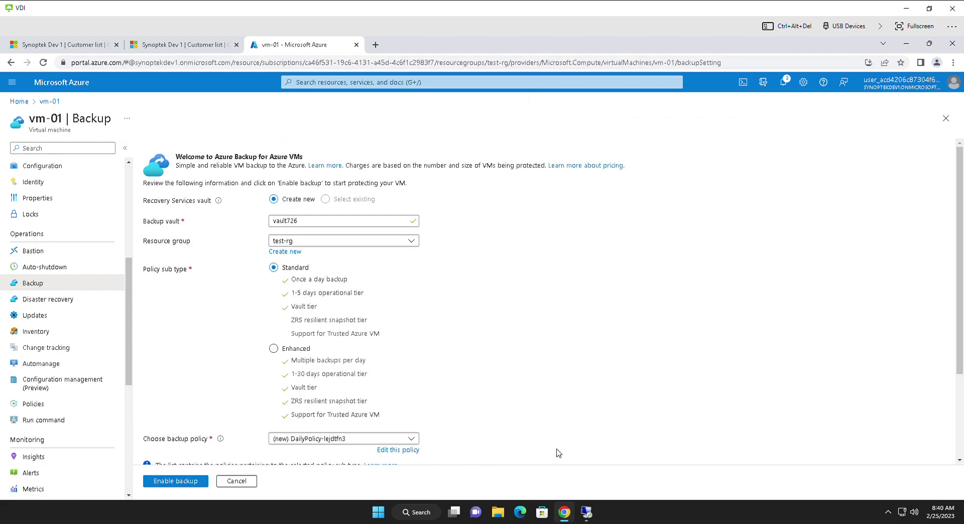
click(175, 482)
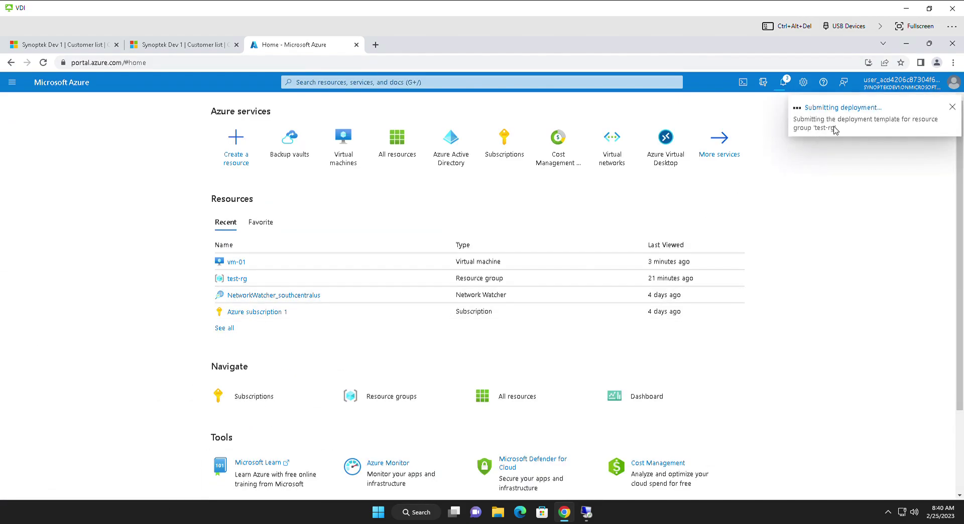
Step: Open the ConfigureProtection deployment details and refresh them to list the resources being created
click(848, 128)
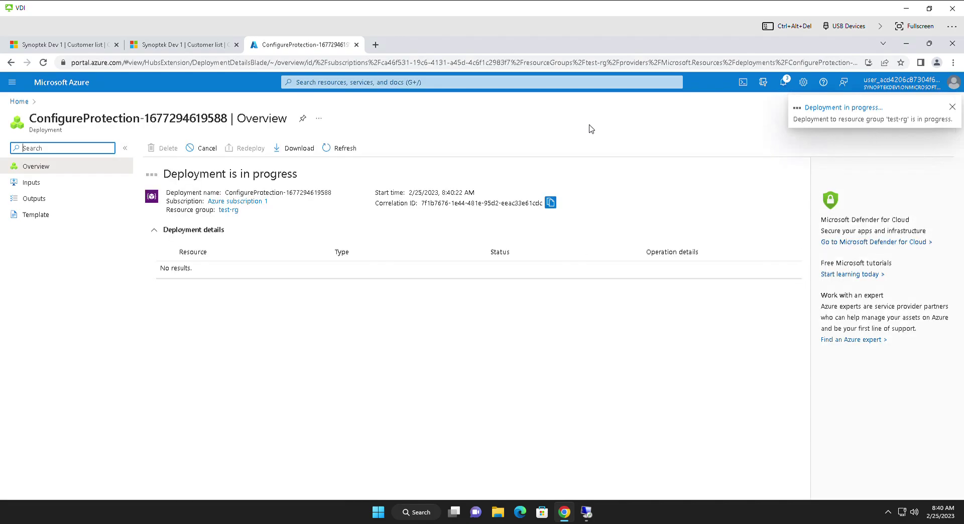
click(586, 512)
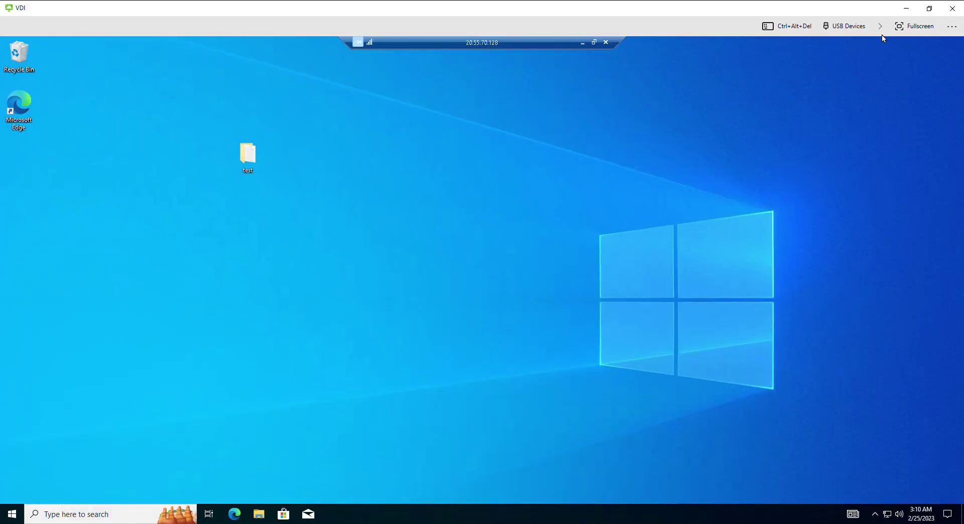
click(583, 43)
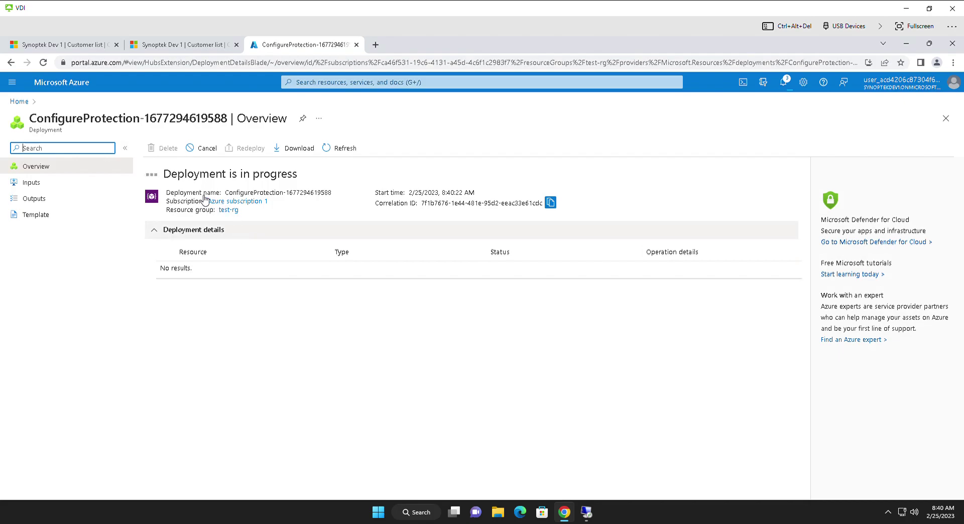
click(346, 154)
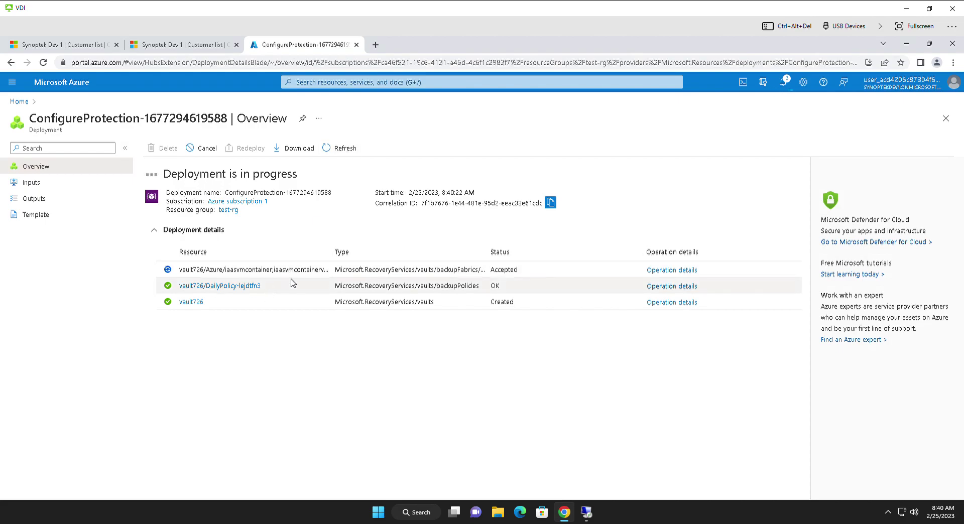
Step: Open vault726 in a new tab, sign in, then close the 401 No access tab
right_click(195, 302)
click(217, 312)
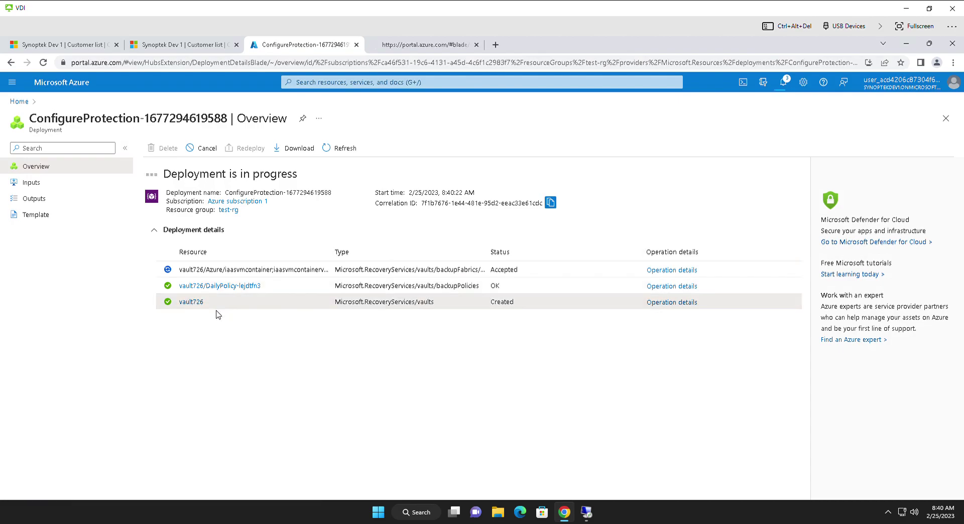
click(421, 49)
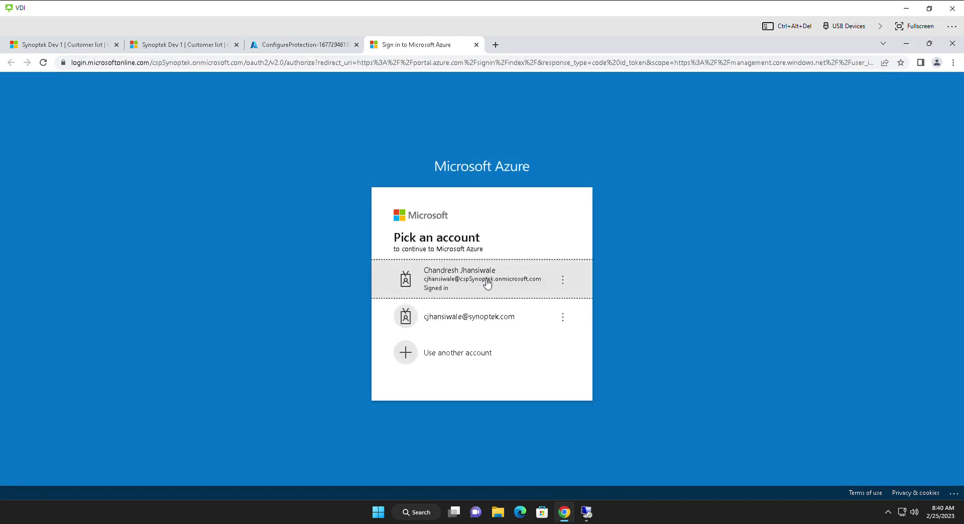
click(487, 284)
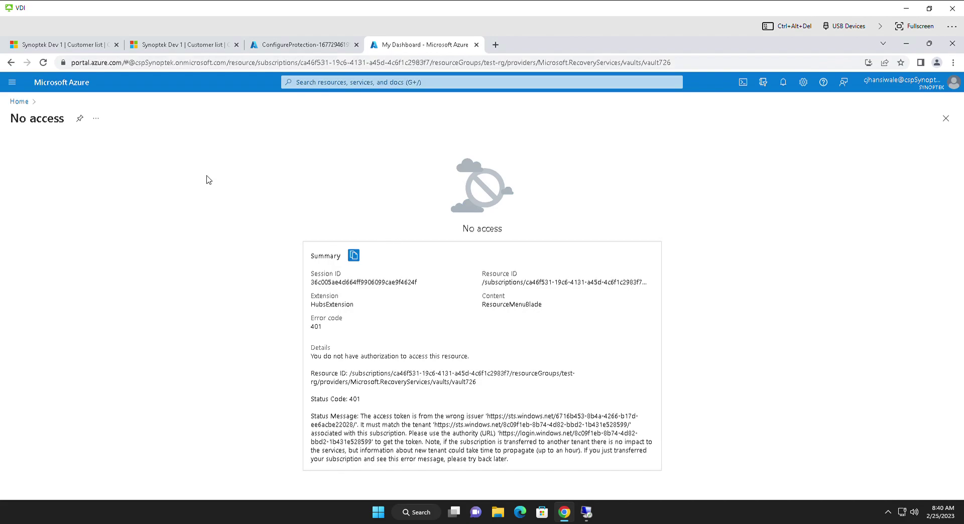
click(477, 45)
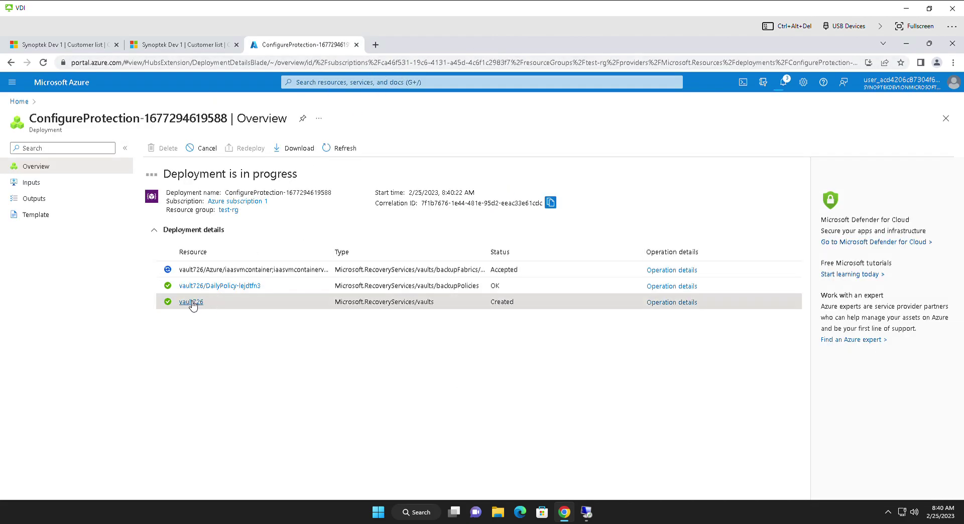
Step: Open the customer's Microsoft Azure Management Portal in a new tab from Service Management
click(200, 48)
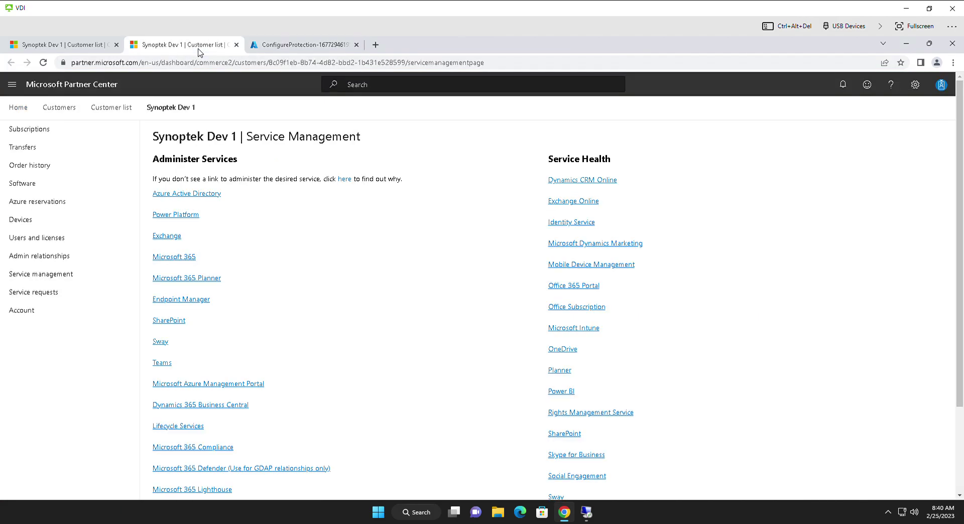
right_click(227, 384)
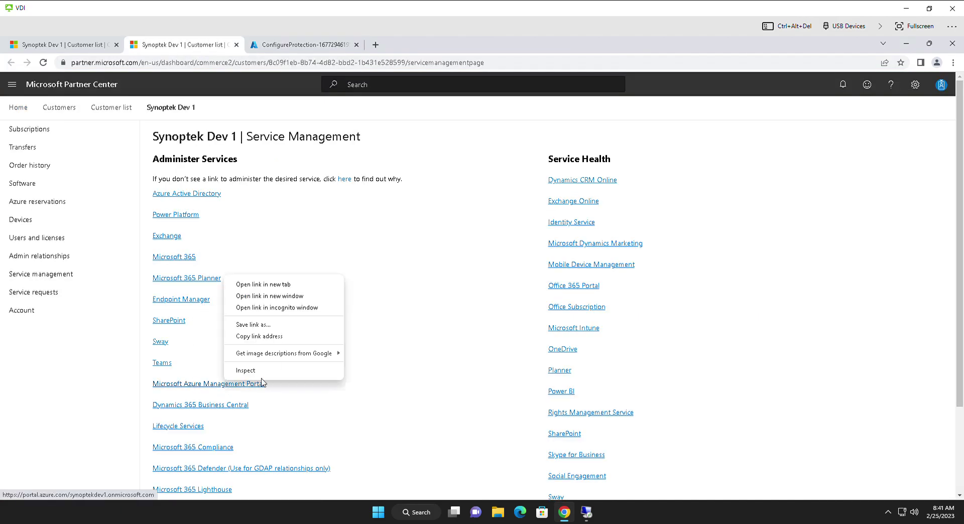
click(281, 284)
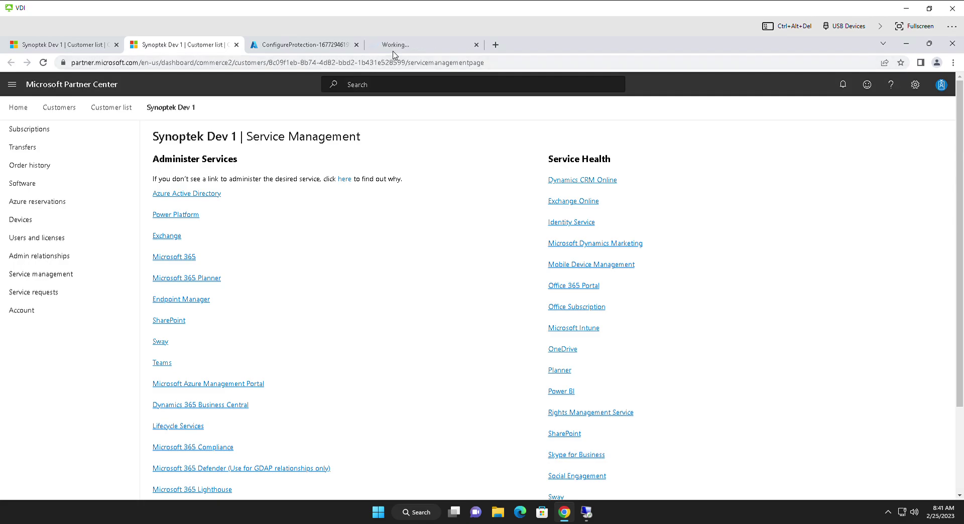
click(394, 49)
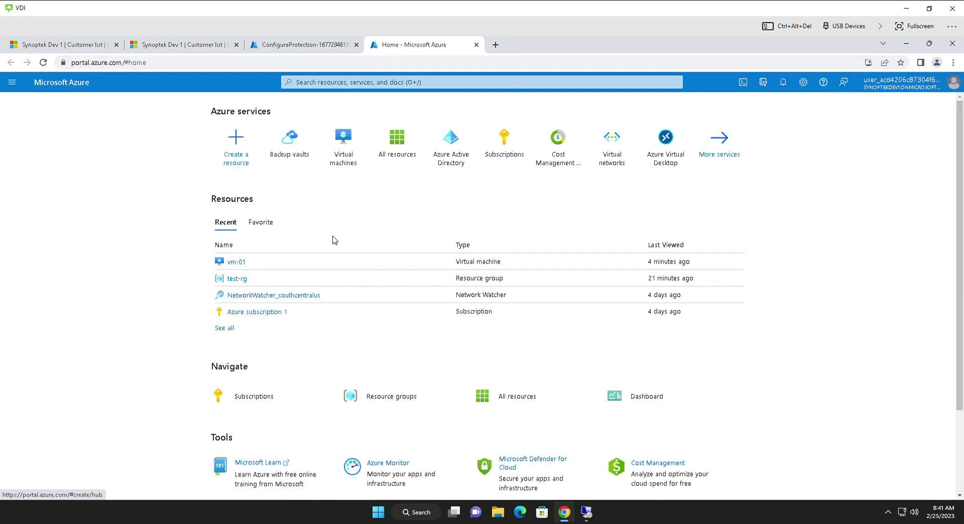
Step: Open vm-01 from Recent and view its Backup page, protected by vault726
click(243, 263)
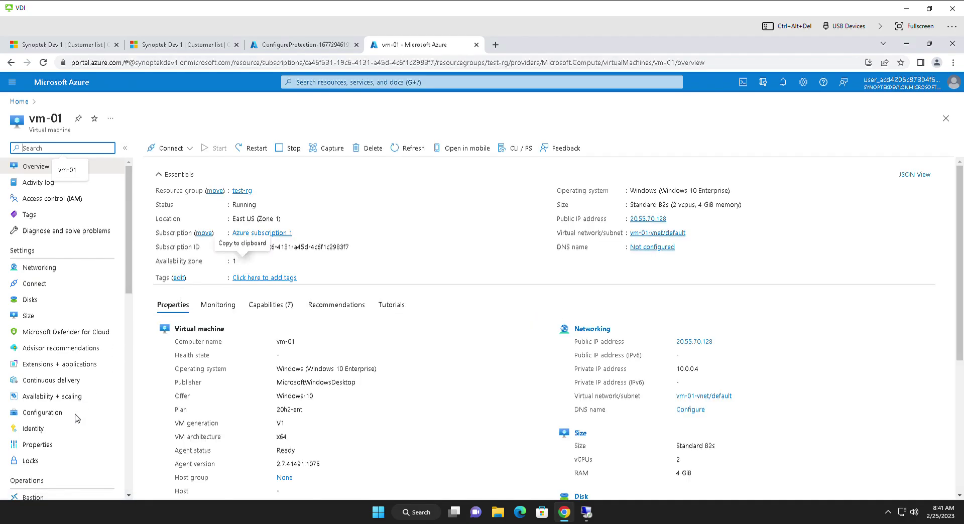
scroll(62, 414, down, 3)
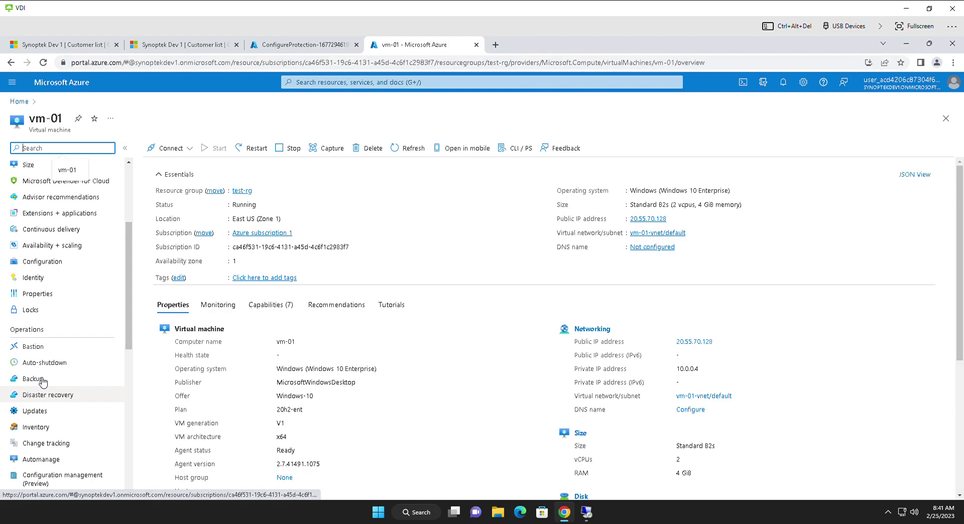
click(44, 380)
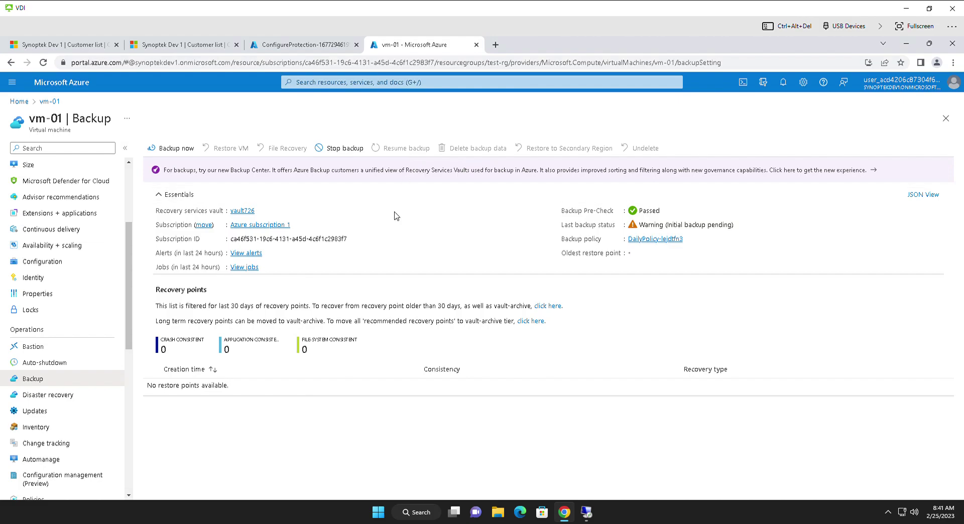
Step: Check Backup center's single backup instance, vm-01 in vault726, then return to the ConfigureProtection deployment
click(850, 175)
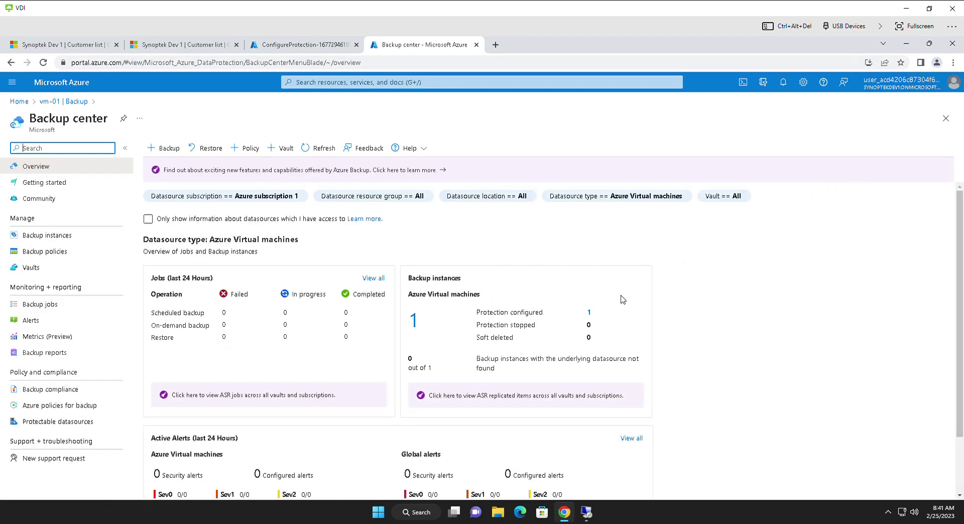
scroll(622, 302, down, 1)
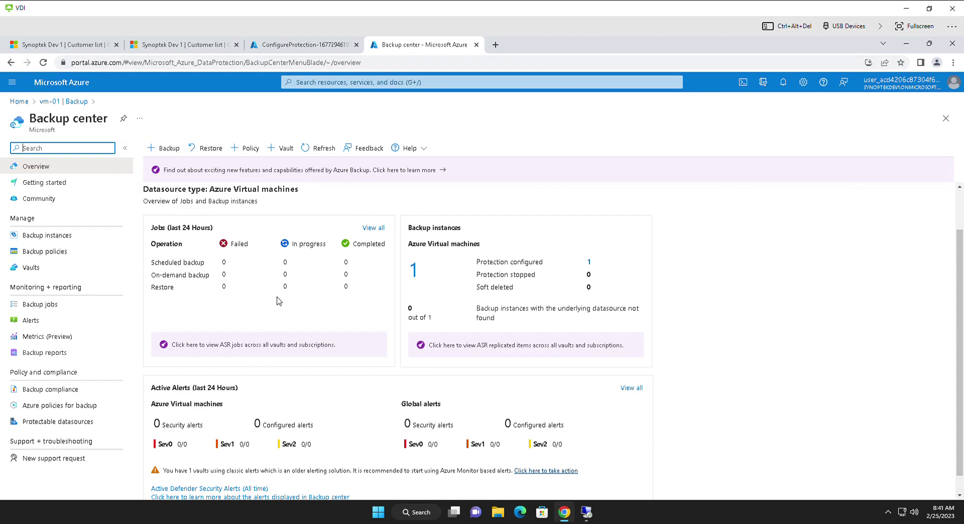
scroll(481, 296, up, 1)
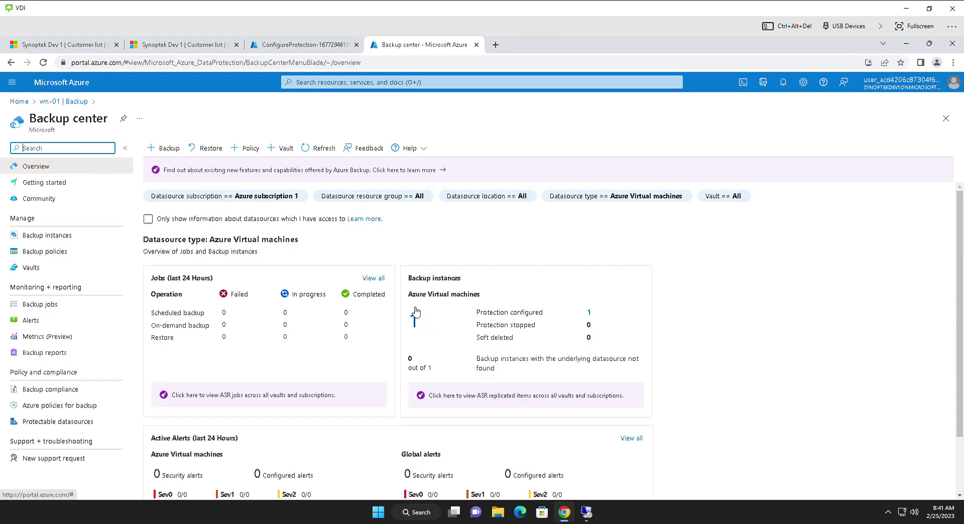
click(416, 320)
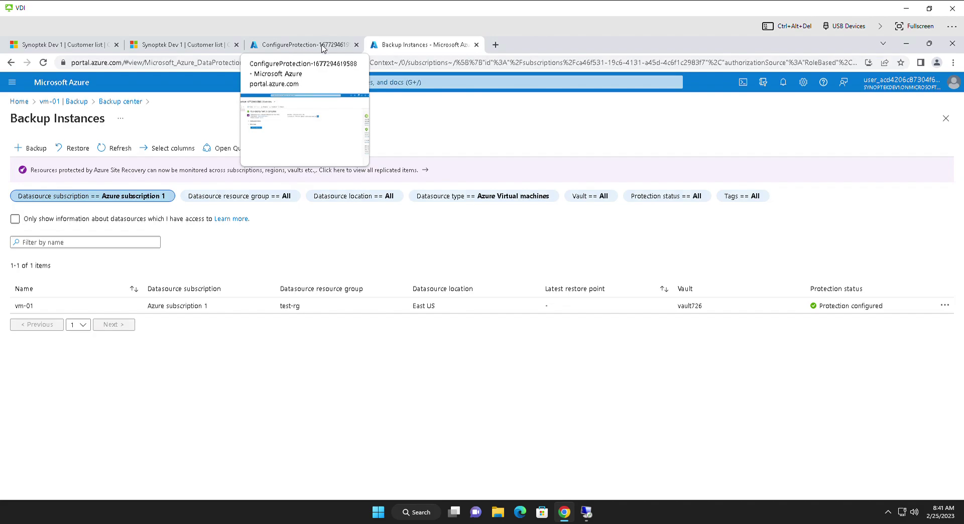
click(323, 48)
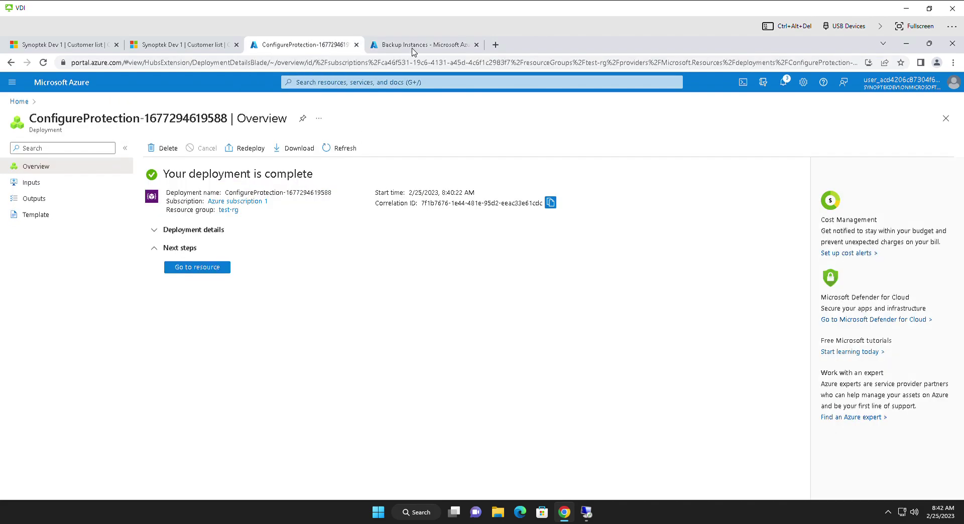
Step: Go to vault726 from notifications and start configuring a Virtual machine backup
click(785, 84)
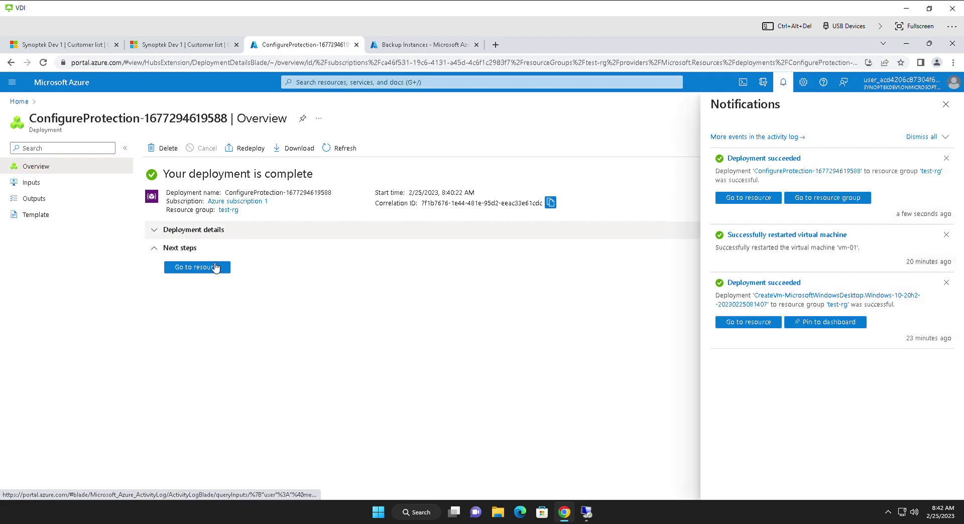
click(214, 267)
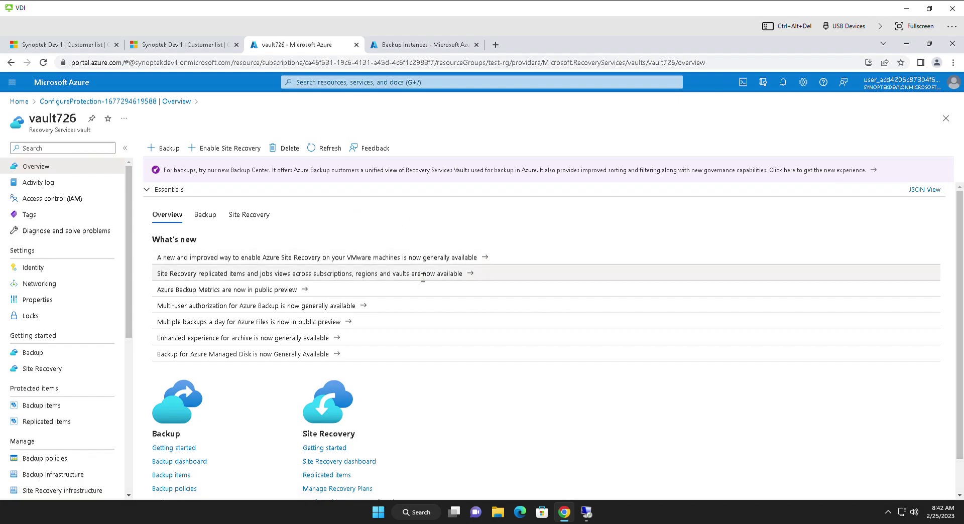
click(163, 148)
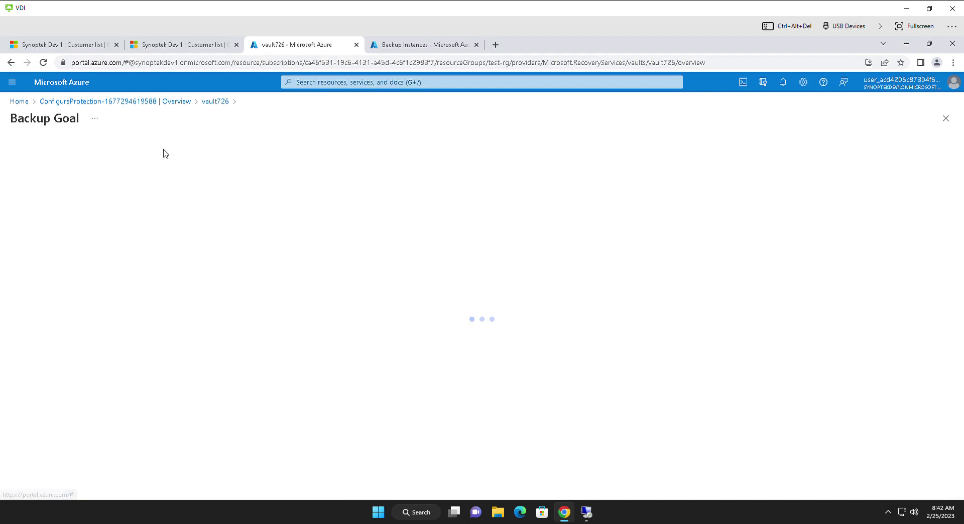
click(94, 201)
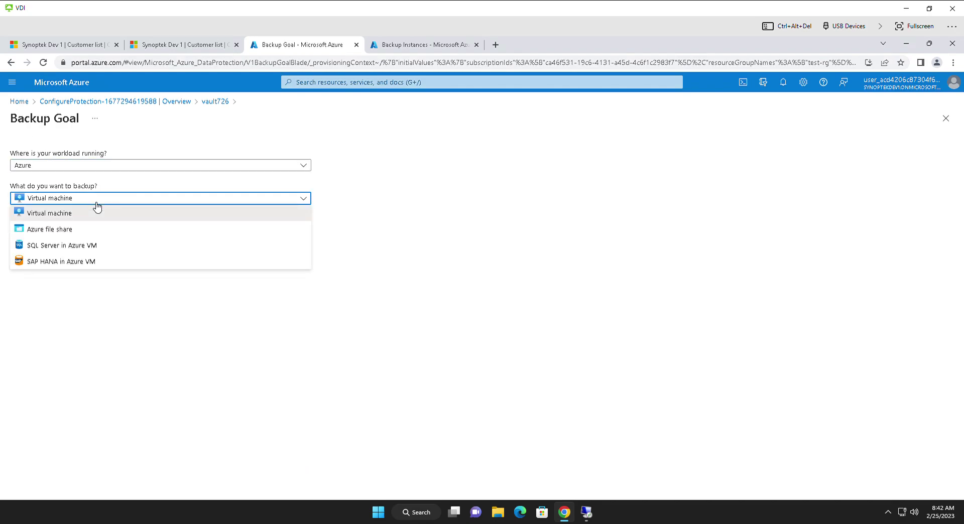
click(96, 207)
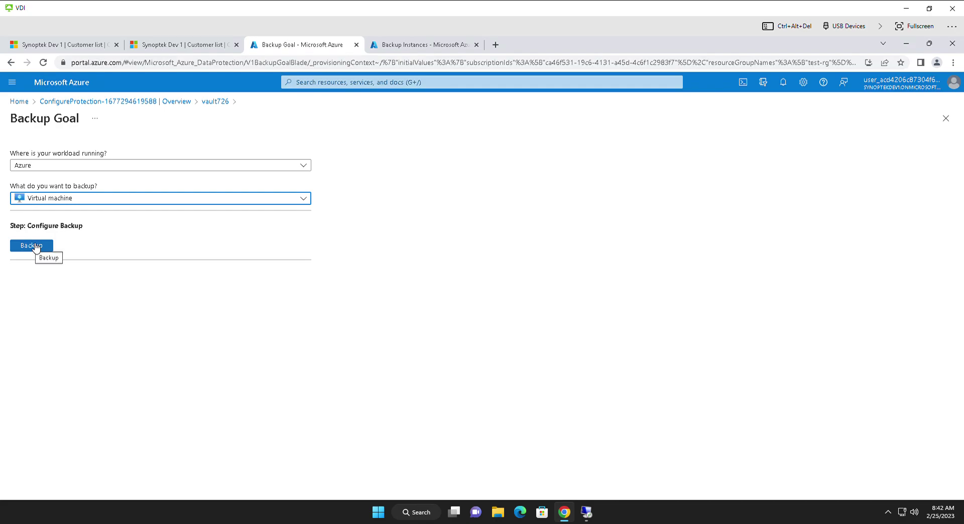
click(31, 246)
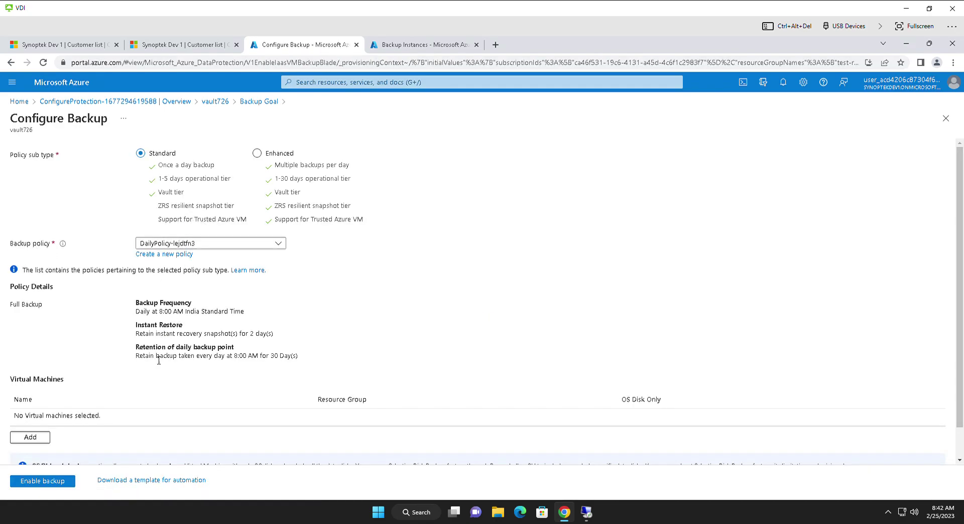
scroll(148, 377, down, 1)
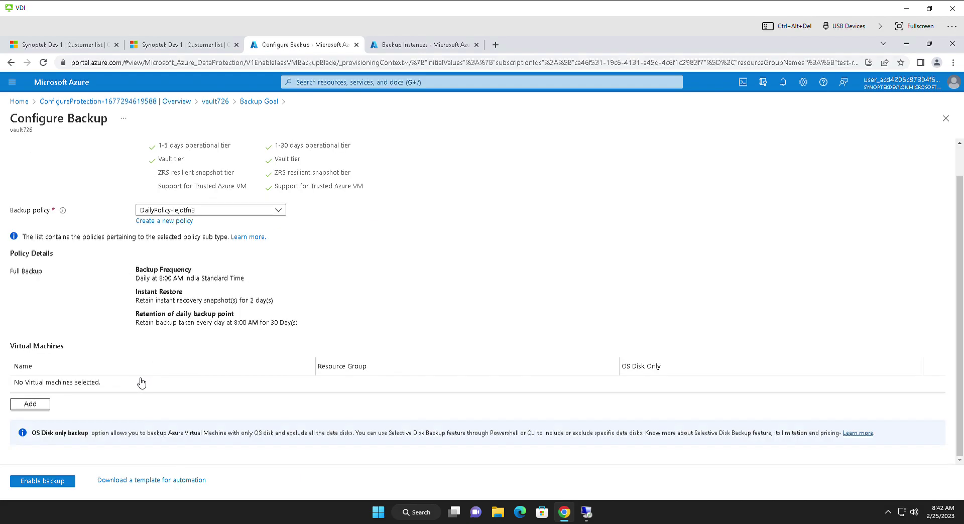
Step: Filter the virtual machine picker for 'vm', clear the filter, and cancel without adding machines
click(39, 405)
click(625, 175)
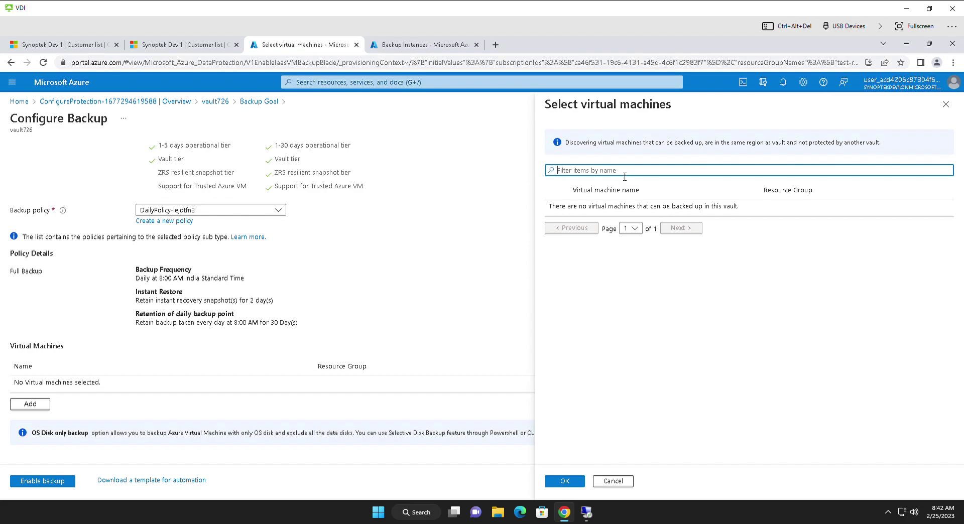
text(vm-01)
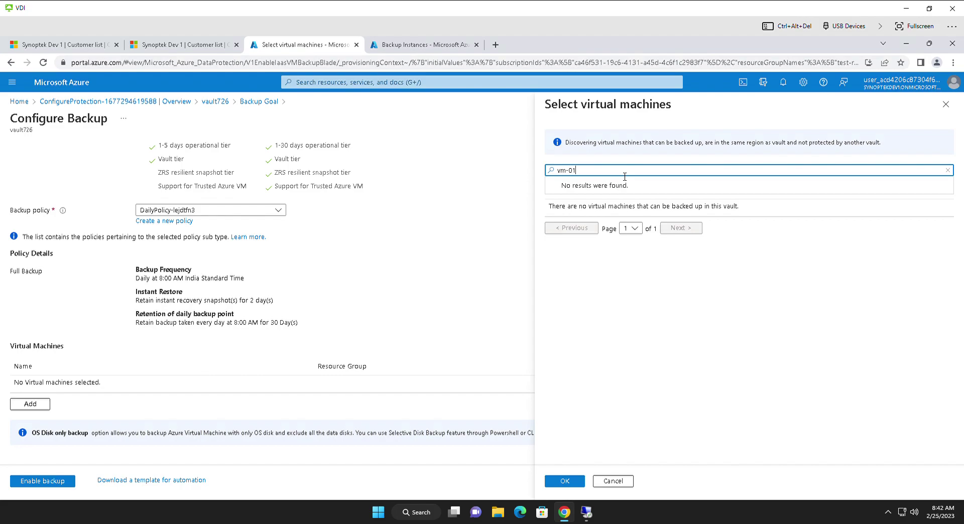
key(ctrl+a)
key(BackSpace)
click(613, 481)
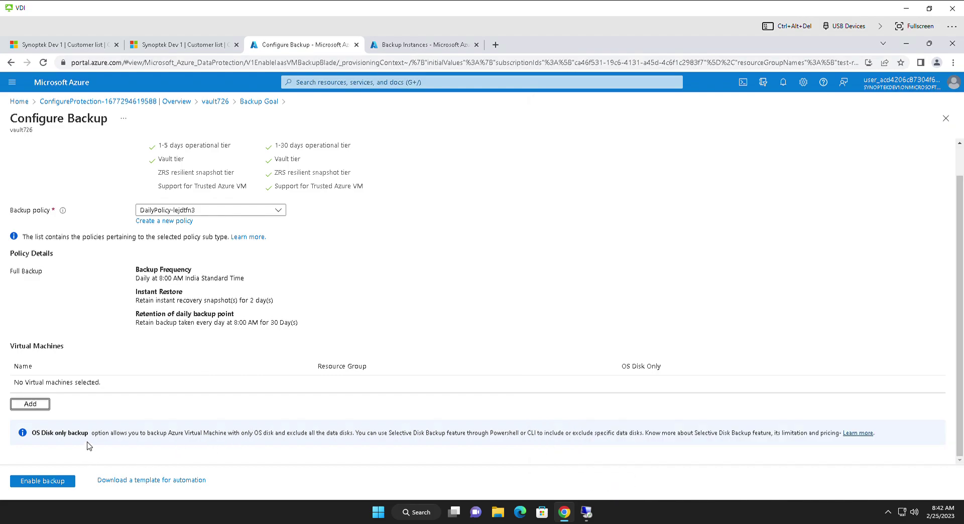
Step: Attempt Enable backup with the current policy, then go back to vault726 and its Backup Instances list
drag(244, 446, 607, 442)
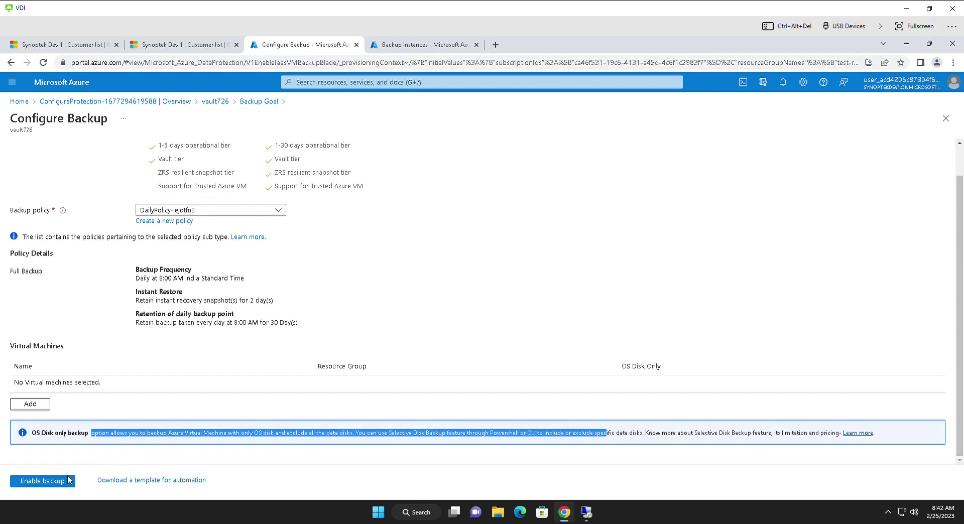
click(66, 482)
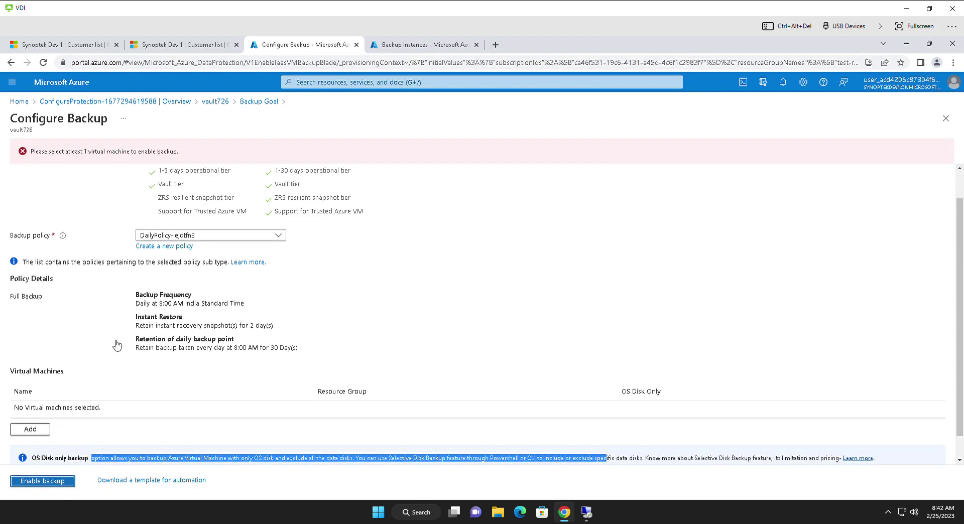
click(221, 102)
click(403, 45)
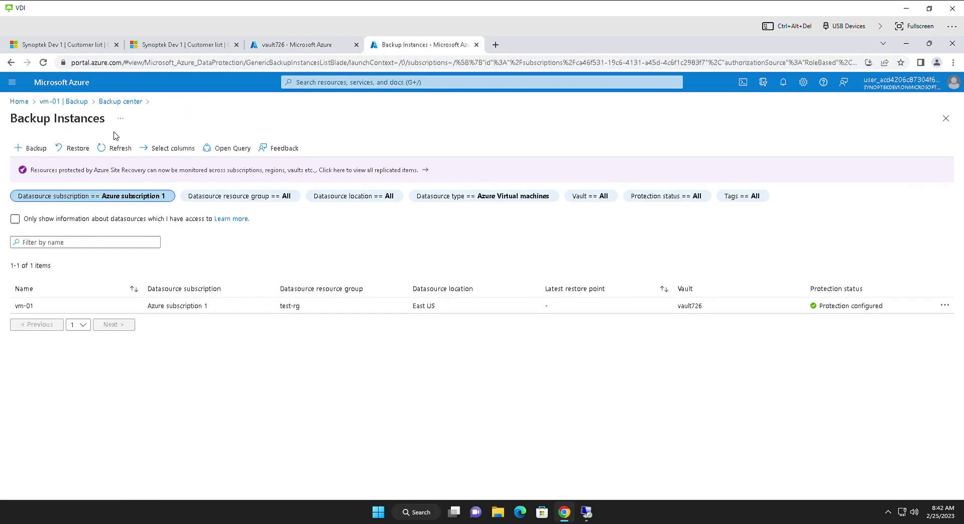
Step: Start a + Backup with datasource type Azure Virtual machines and vault vault726, then continue
click(36, 149)
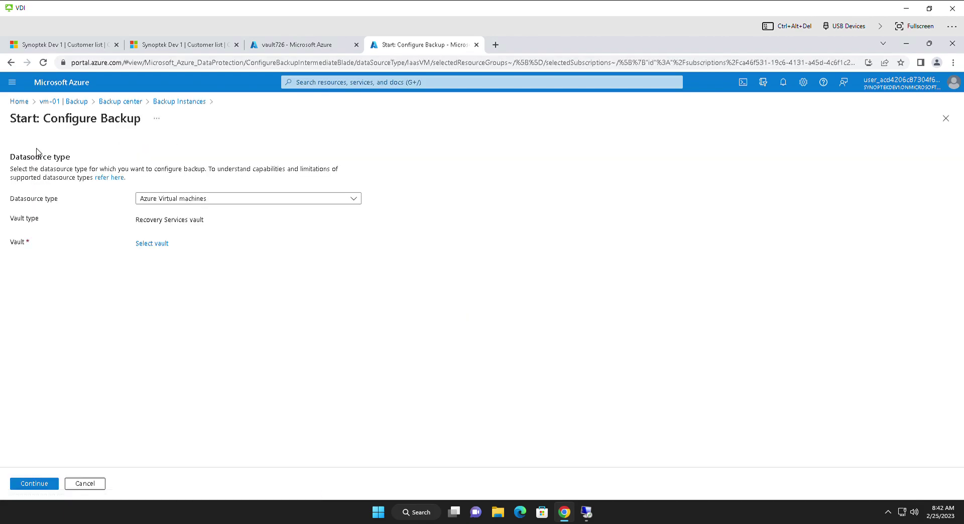
click(190, 199)
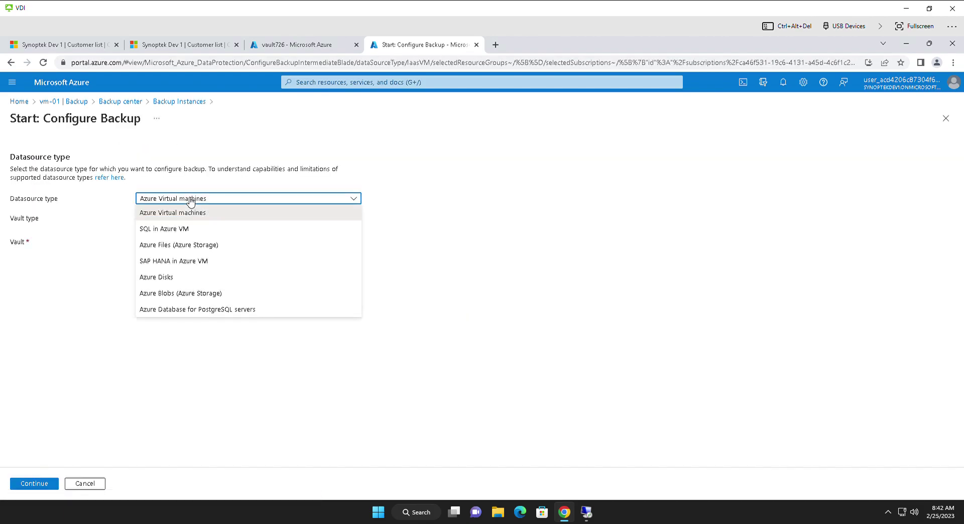
click(188, 213)
click(151, 244)
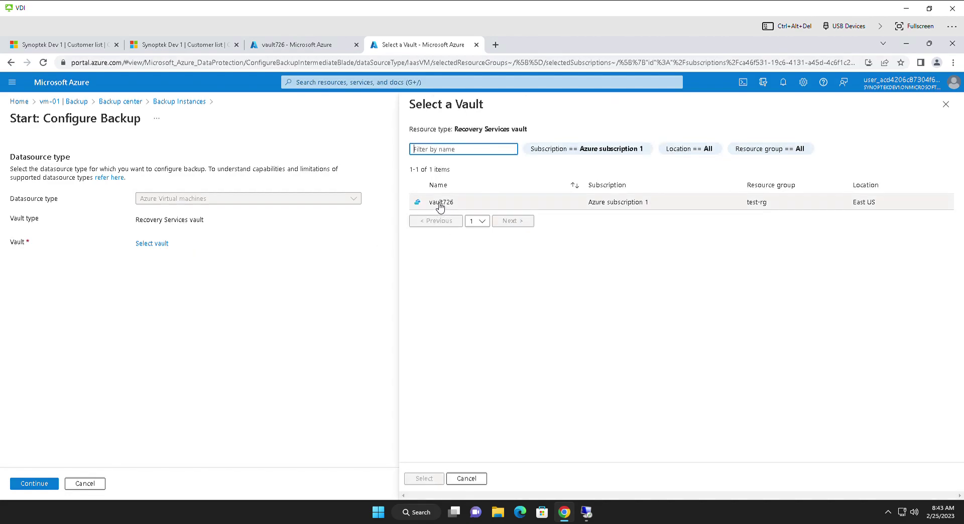
click(440, 205)
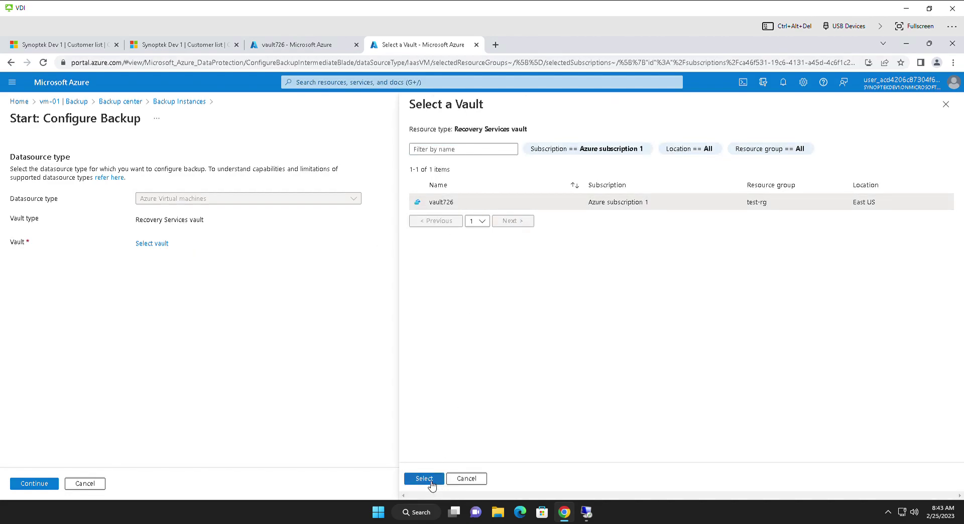
click(427, 480)
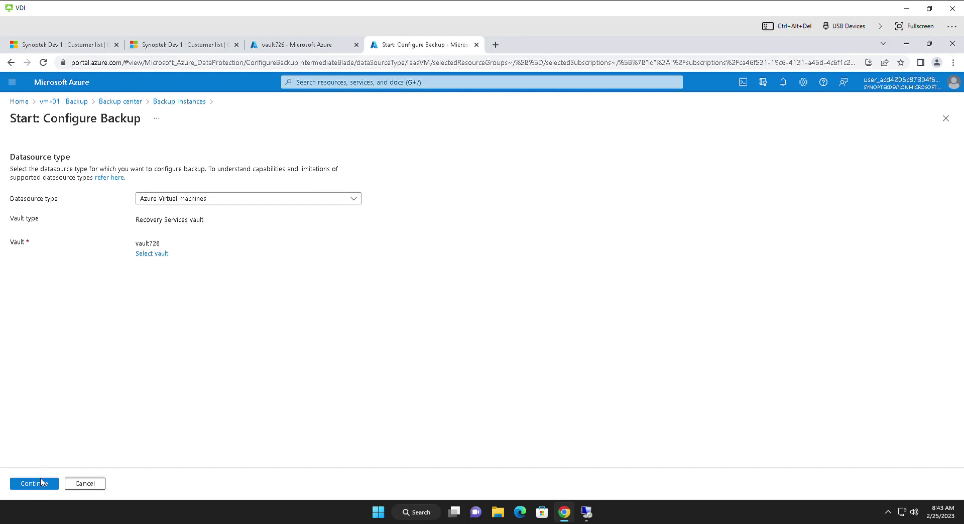
click(43, 486)
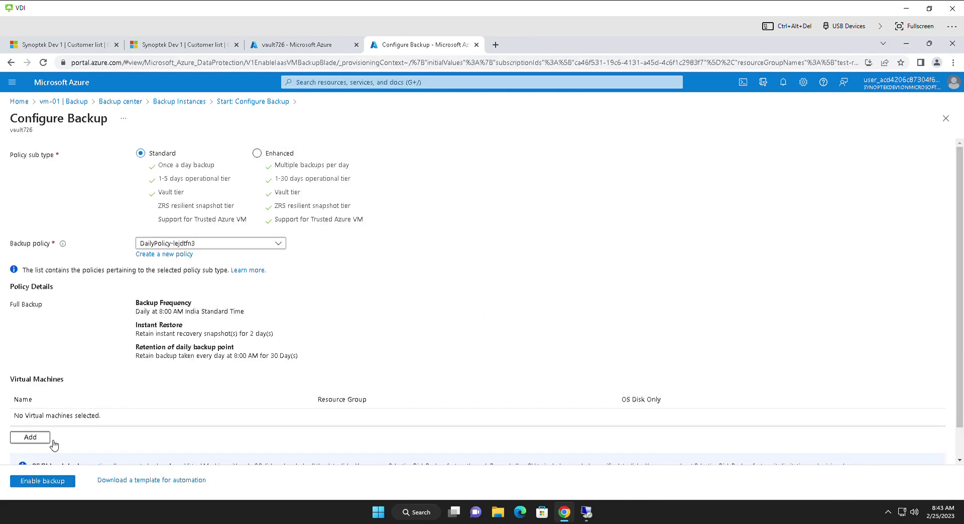
Step: Search the machine picker for 'vm-01', find nothing to add, then return to the vault726 overview
click(61, 483)
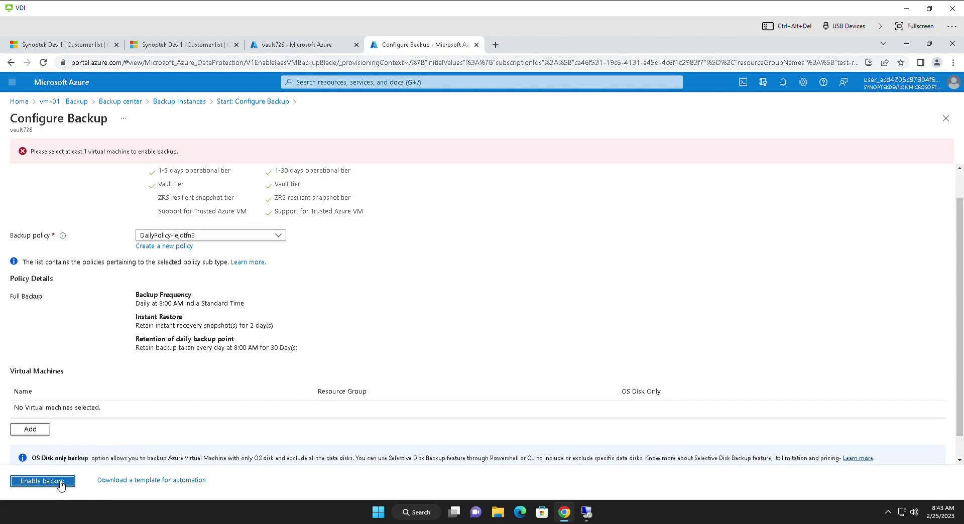
click(38, 429)
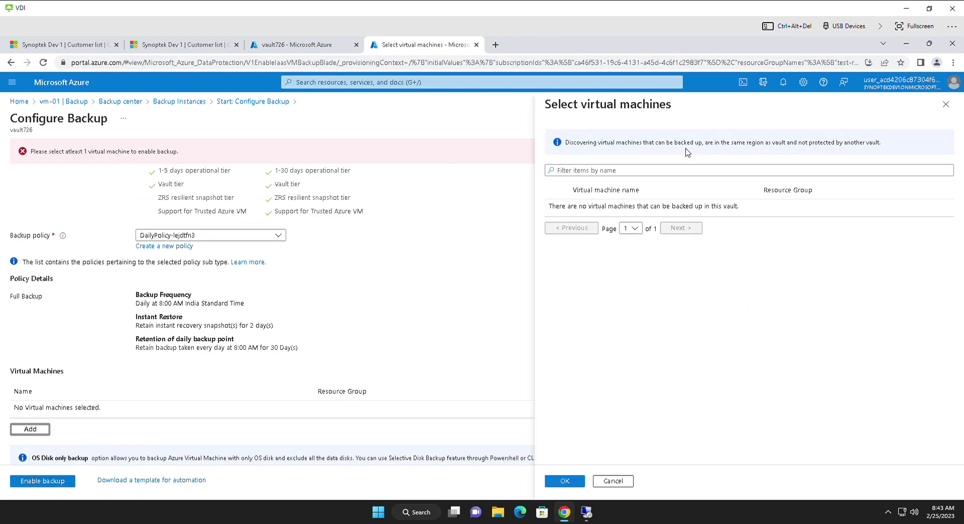
click(657, 173)
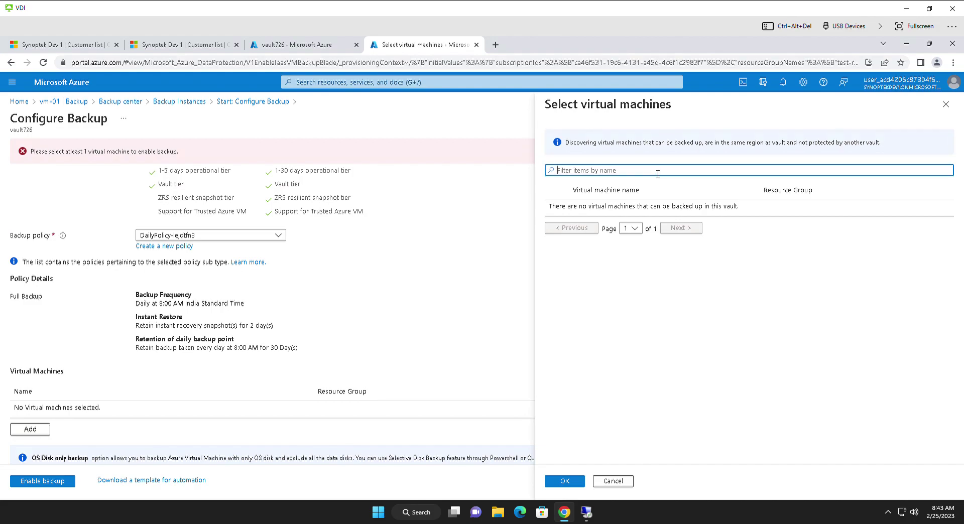
text(vm-01)
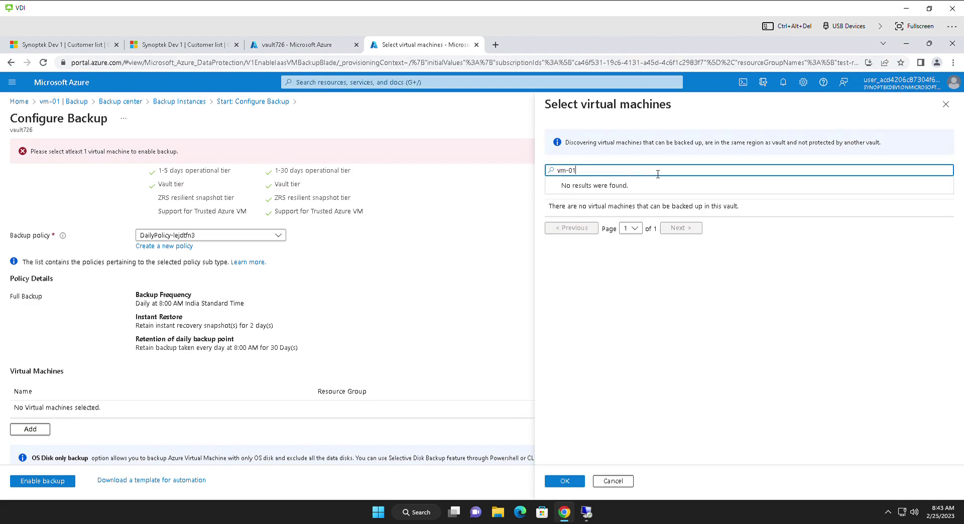
key(ctrl+a)
key(ctrl+x)
click(324, 45)
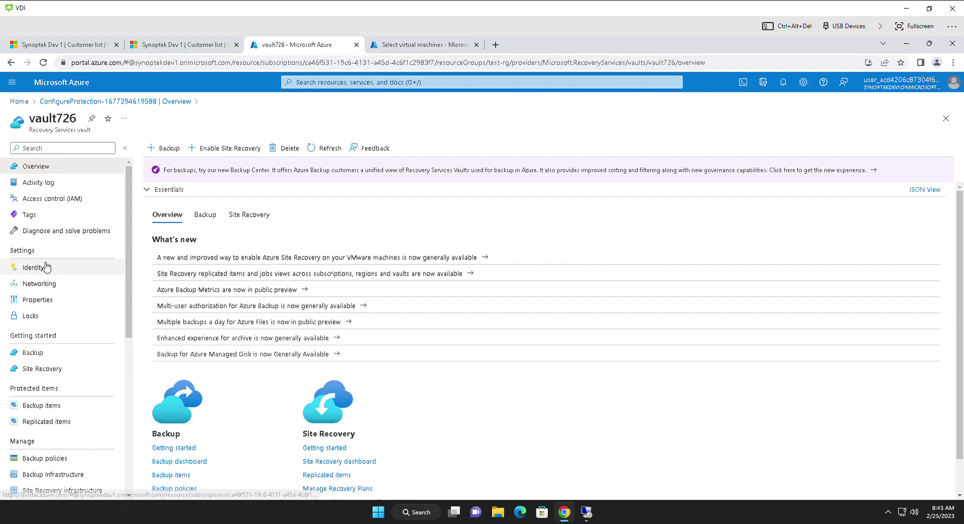
Step: Move through vault726's Backup, Site Recovery and Backup items pages to the Azure Virtual Machine items list
click(54, 357)
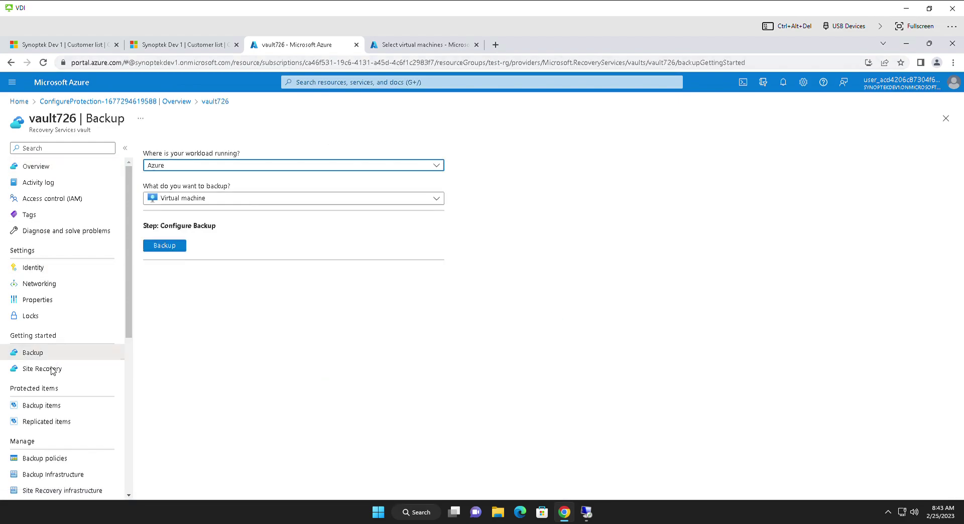
click(54, 370)
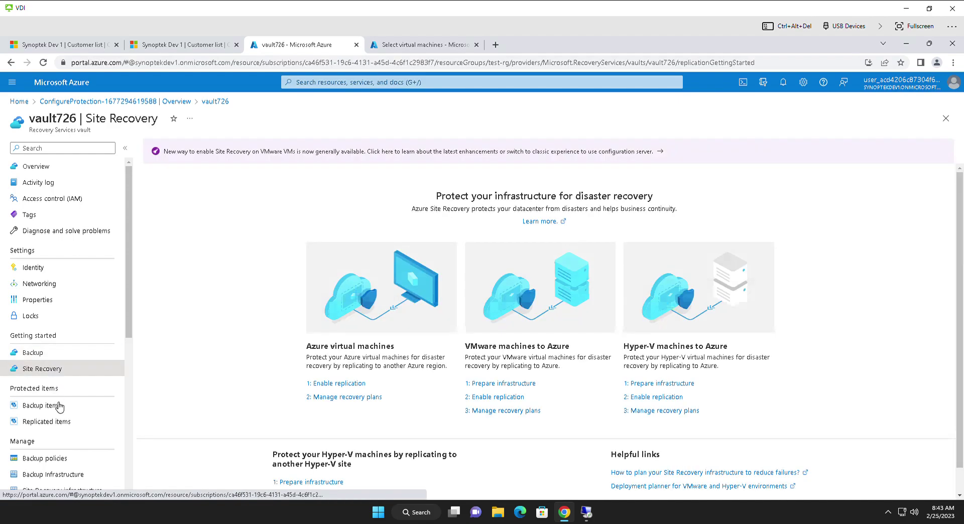
click(58, 407)
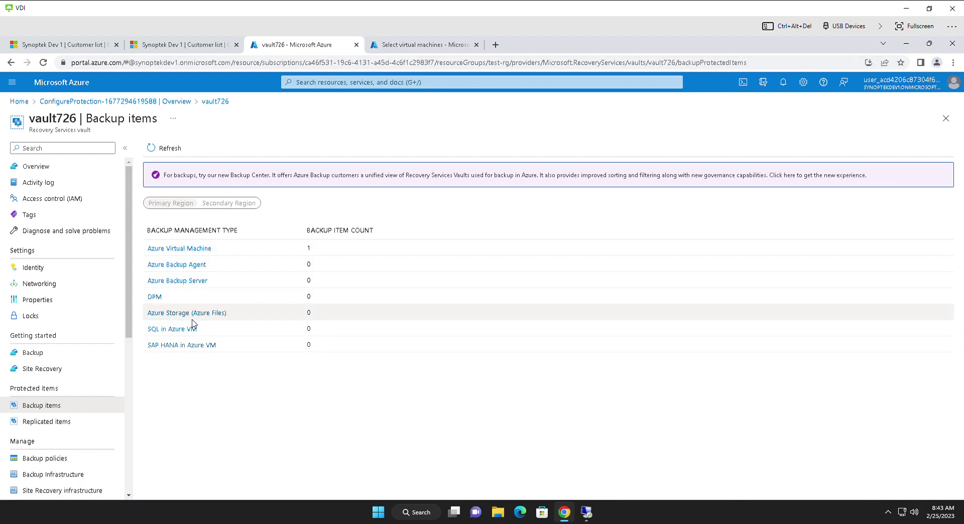
click(192, 249)
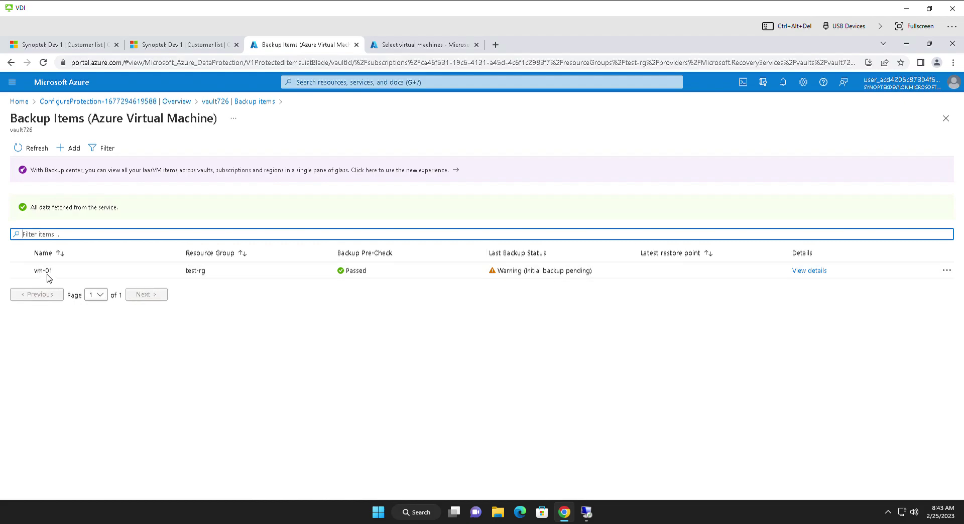
Step: Refresh the backup items, briefly start an Add backup flow, and return to Backup items
click(41, 147)
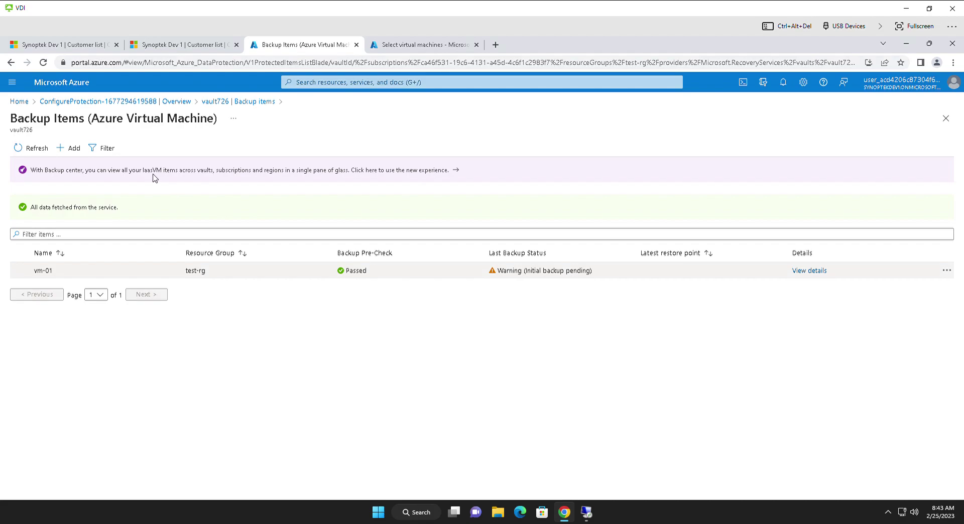
click(70, 148)
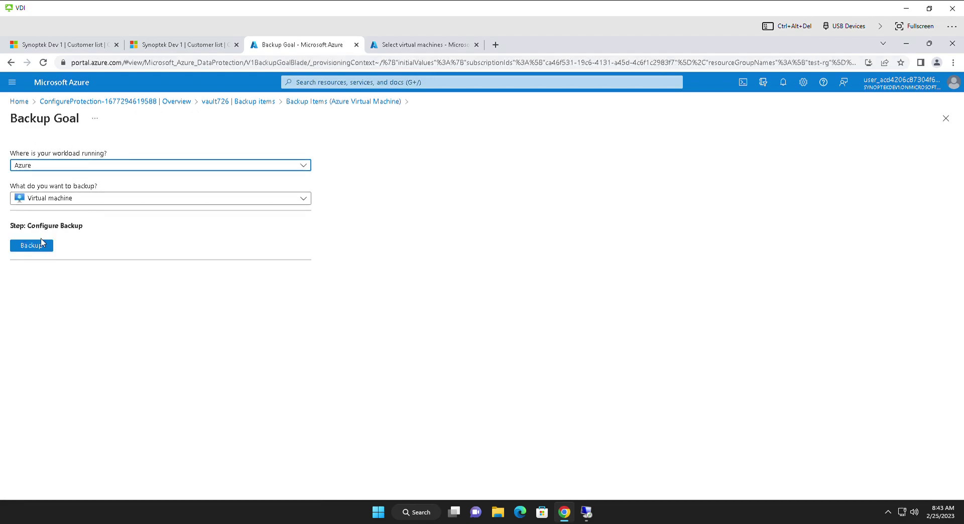
click(42, 246)
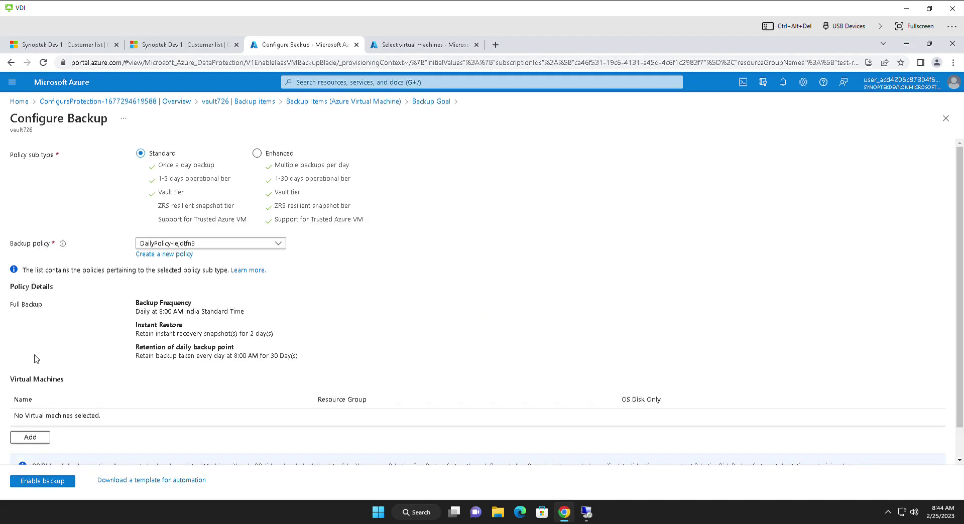
click(31, 437)
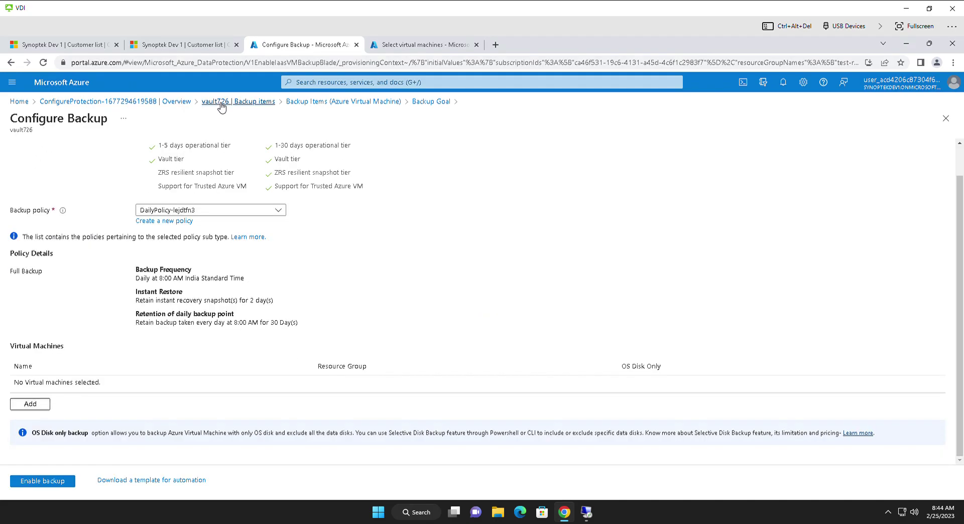
click(220, 103)
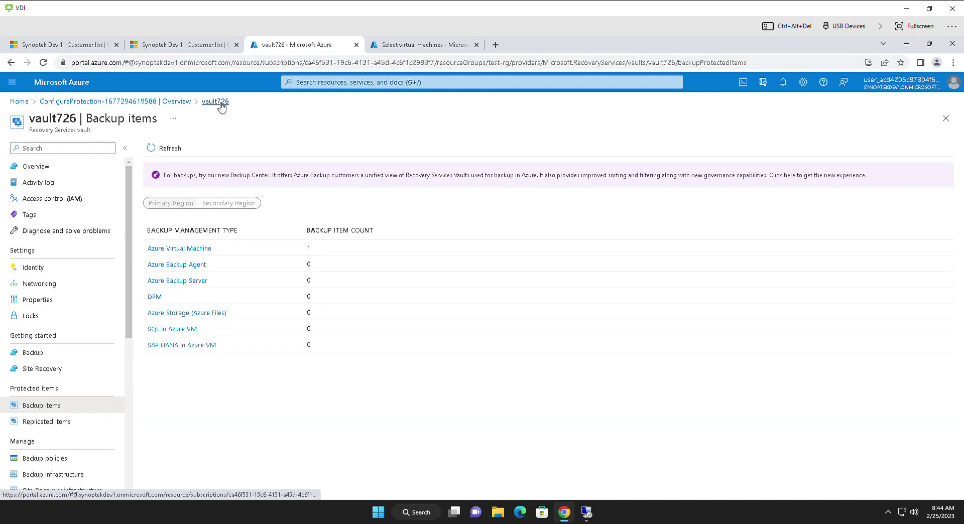
Step: Open the Azure Virtual Machine items, select vm-01, and reach vm-01's Backup page
click(203, 249)
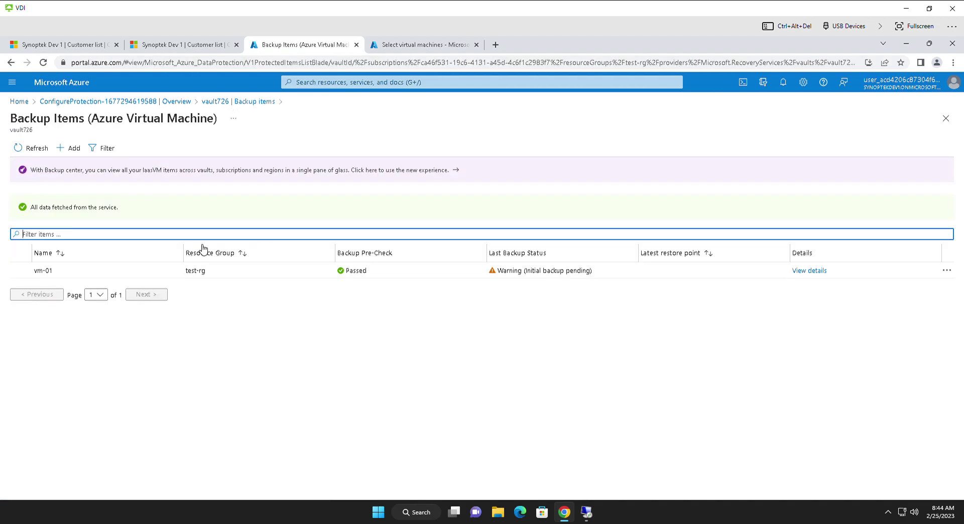
click(40, 276)
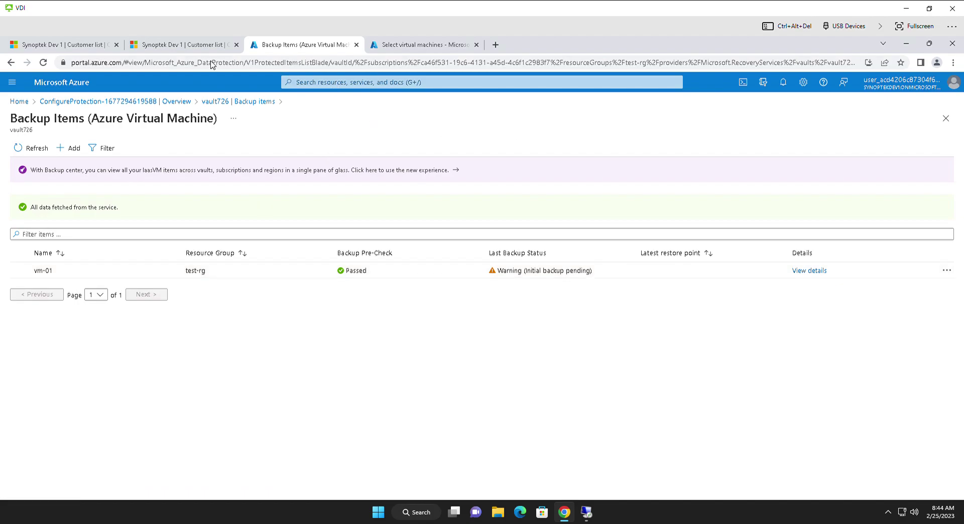
click(408, 45)
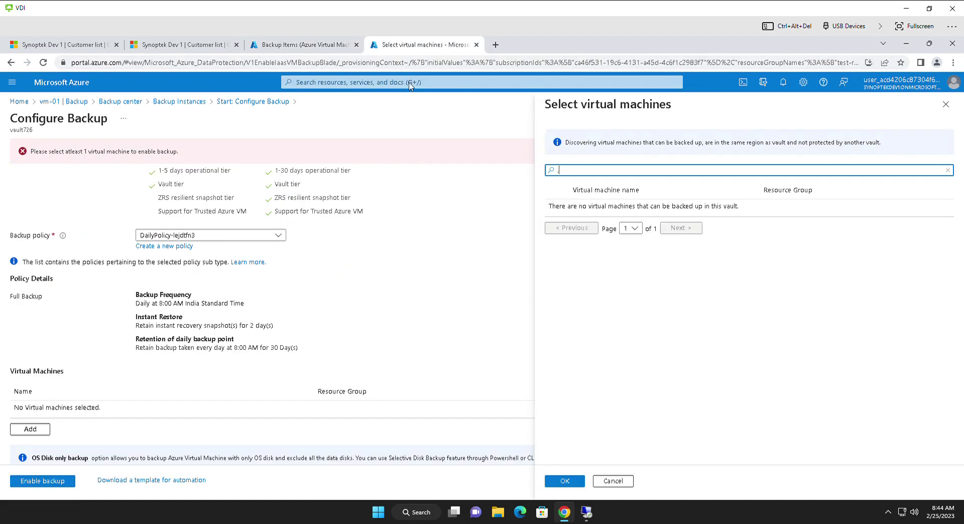
click(64, 102)
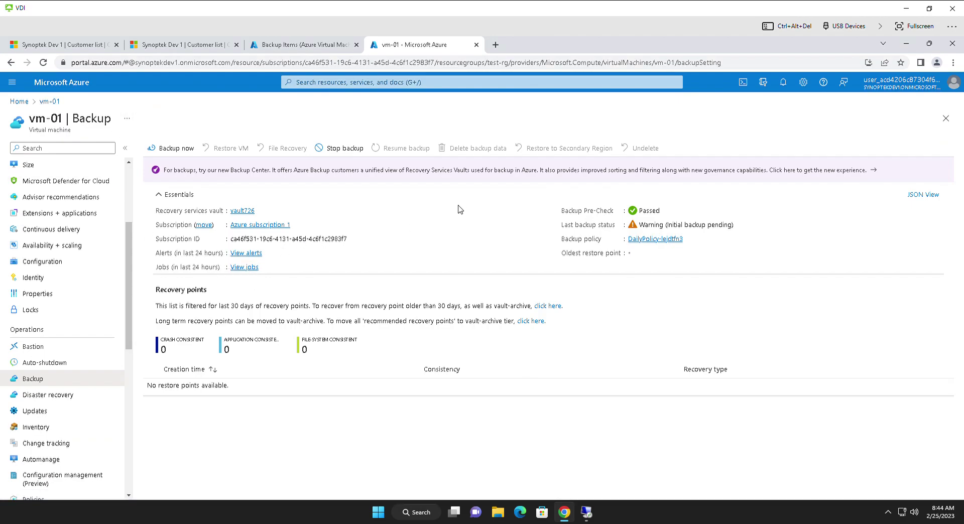
Step: Trigger Backup now for vm-01 with retention until March 1, 2023
click(169, 148)
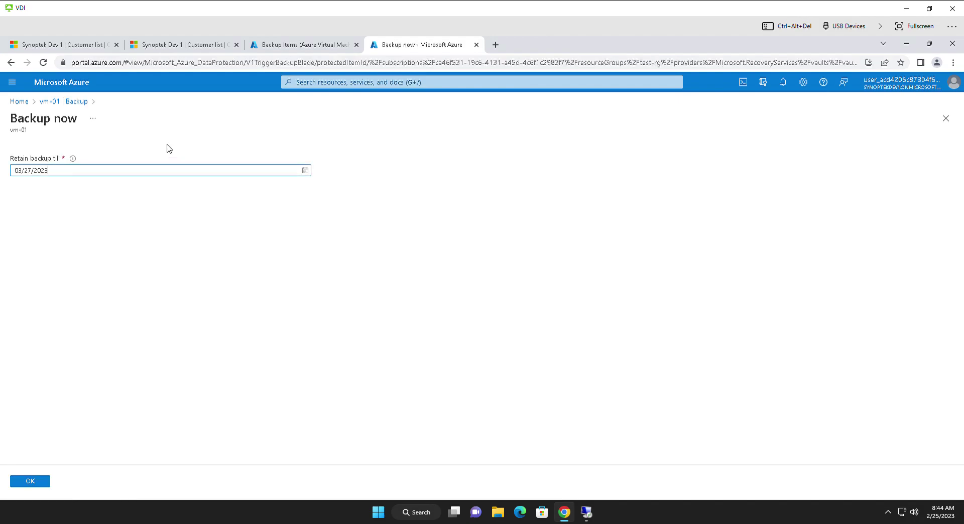
click(307, 174)
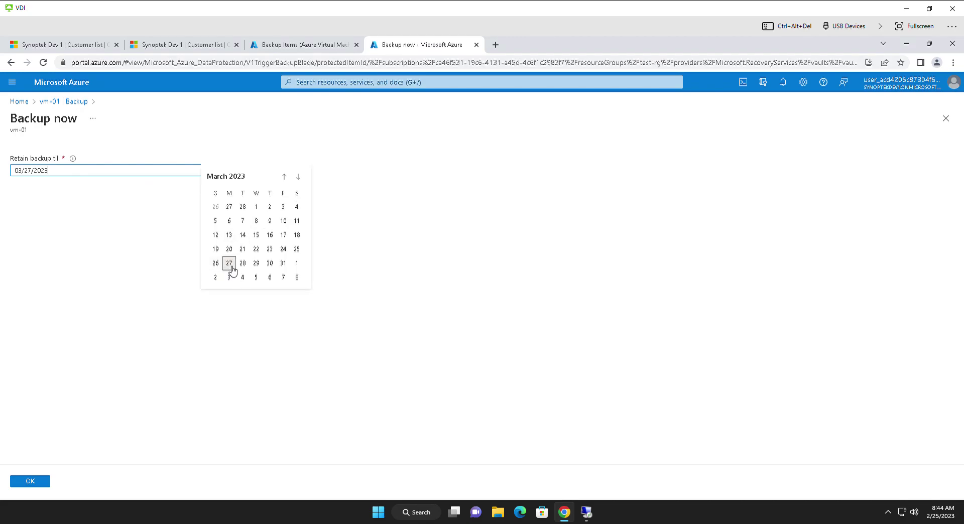
click(284, 177)
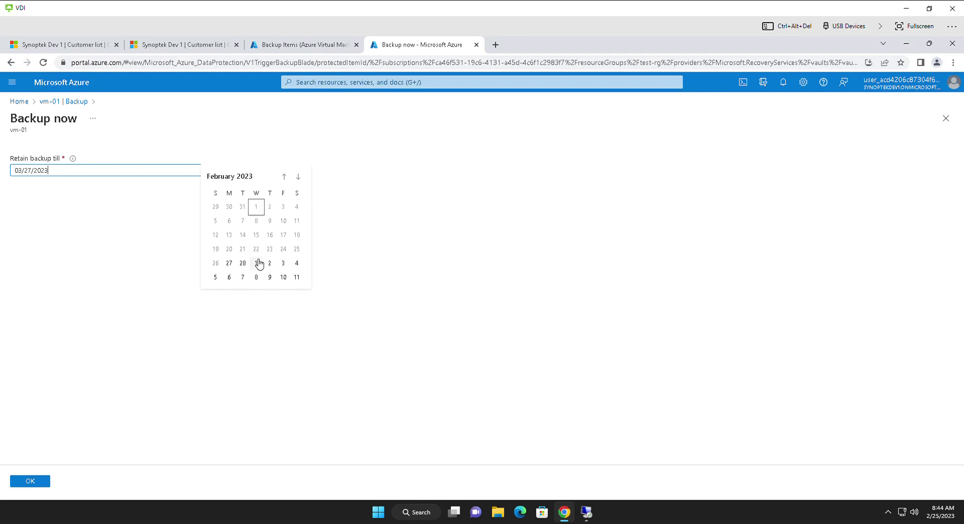
click(259, 263)
click(37, 482)
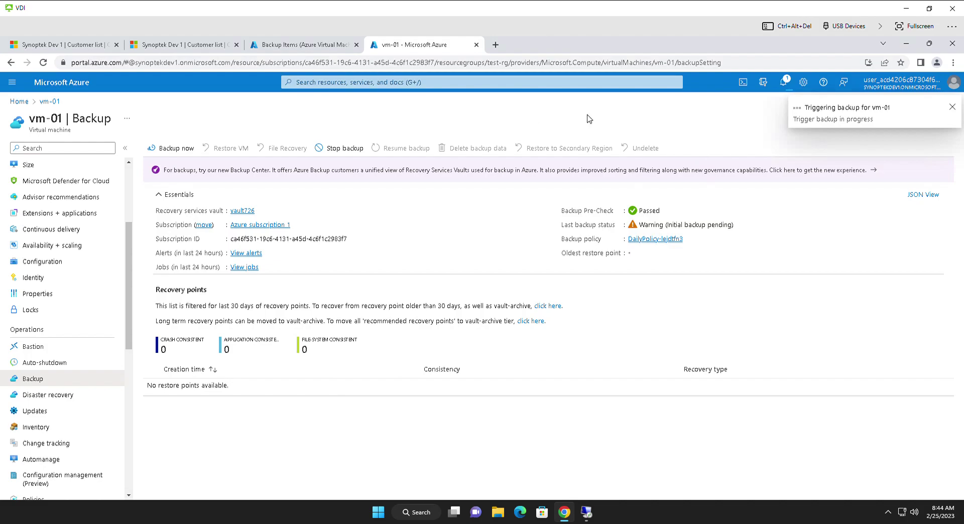
Step: Inspect vm-01's backup item JSON, noting subscriptions, test-rg and the IRPending protection state
click(304, 46)
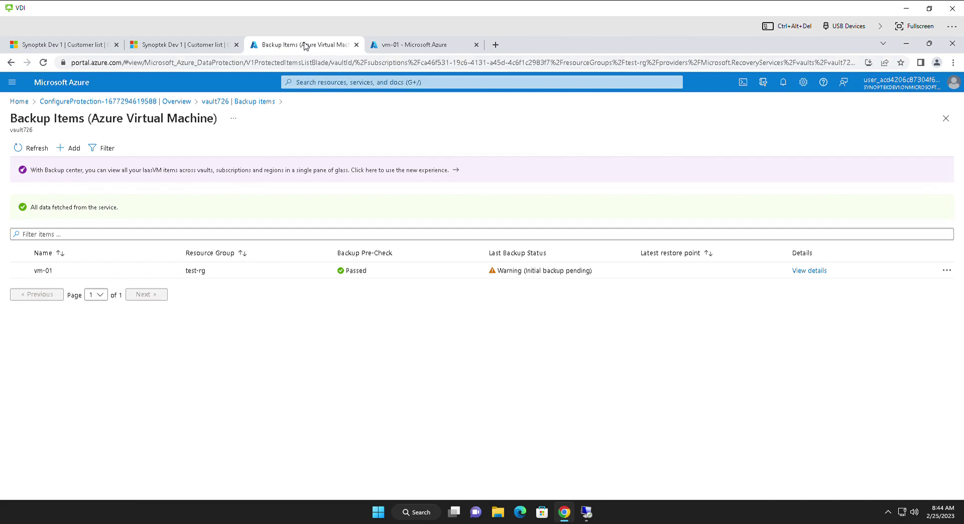
click(413, 52)
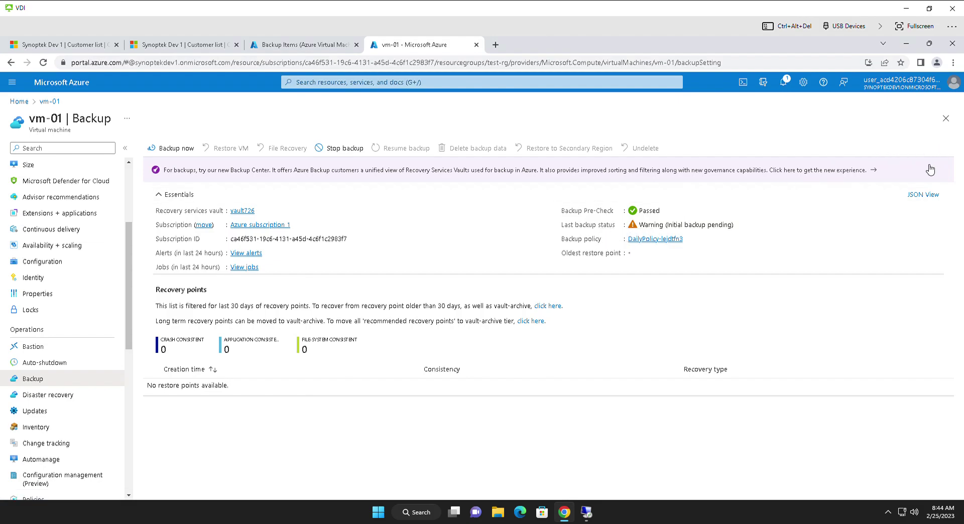
click(922, 195)
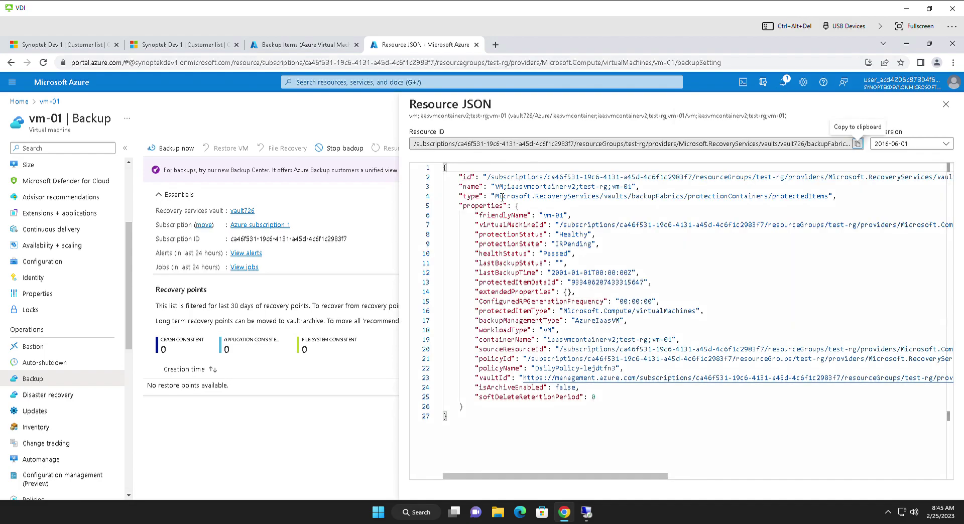
double_click(533, 178)
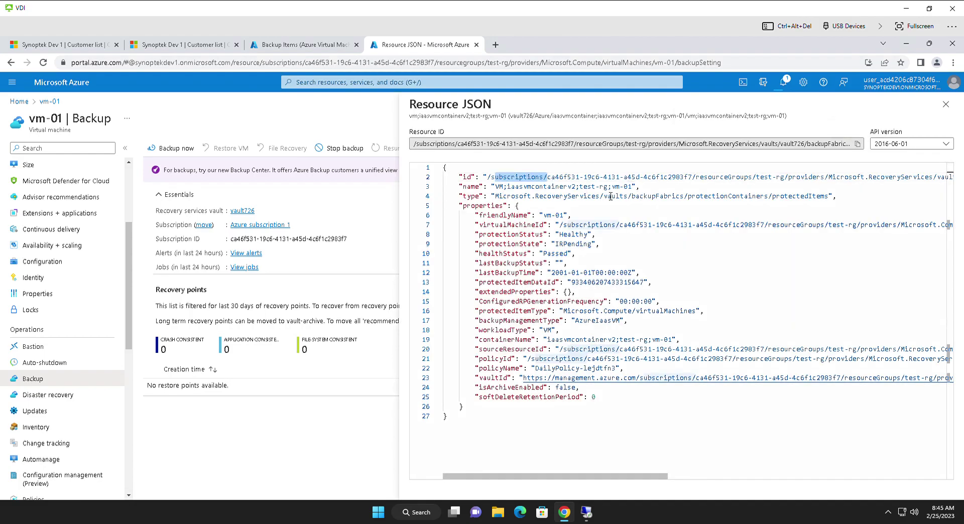
drag(579, 187, 608, 187)
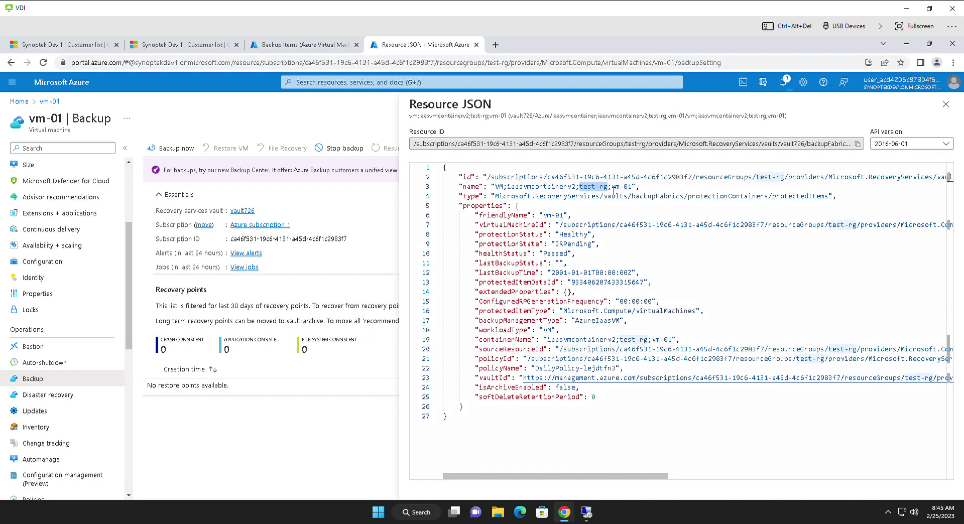
click(562, 244)
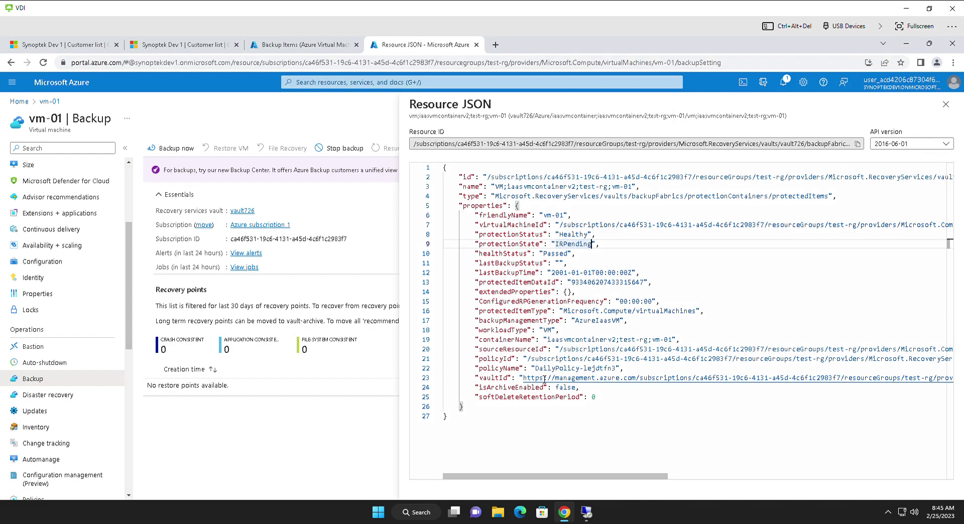
Step: Close the JSON, check the triggered backup's notification, and switch to the remote VM desktop
click(945, 104)
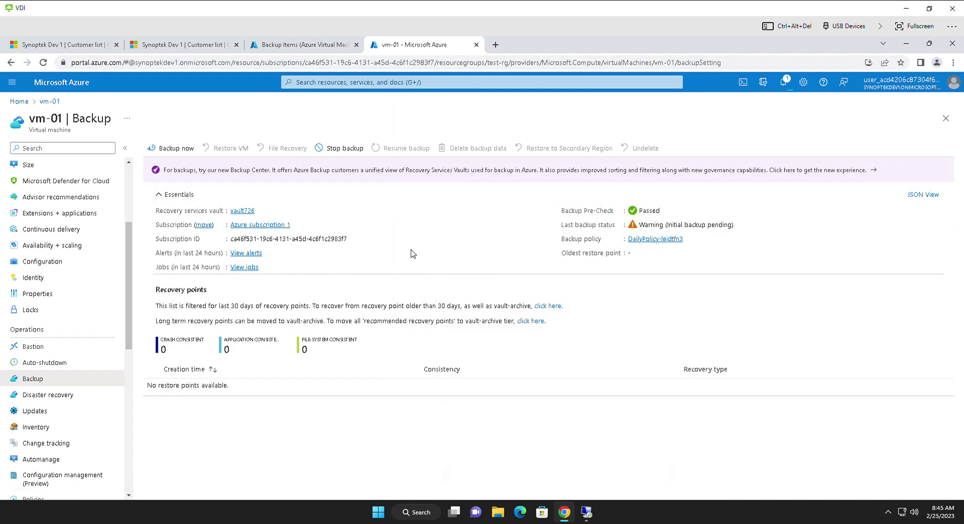
click(789, 85)
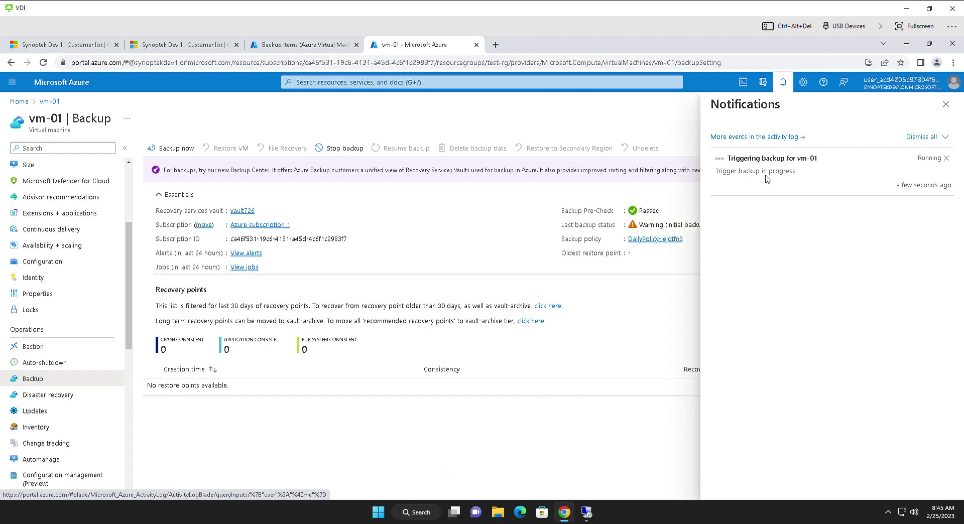
click(586, 513)
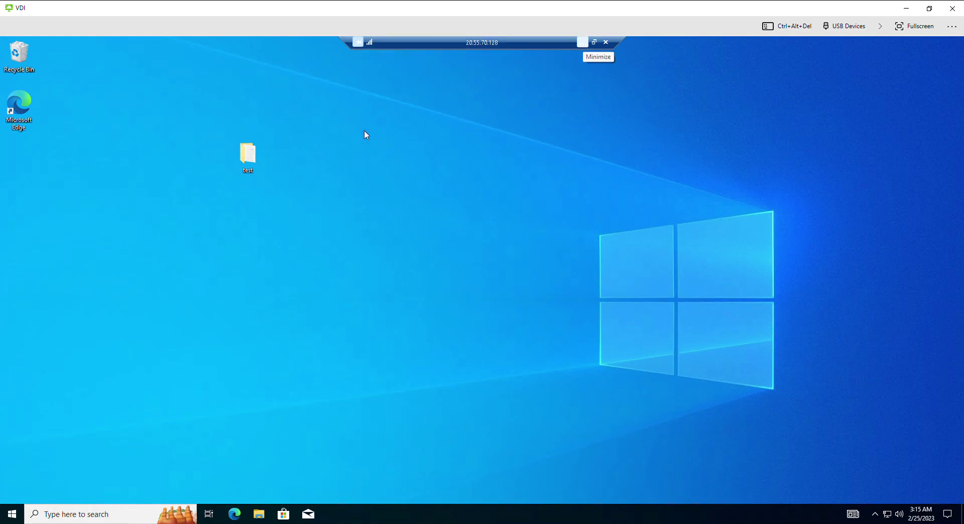
Step: Open the desktop test folder, read the test file's text in Notepad, and close it
double_click(245, 157)
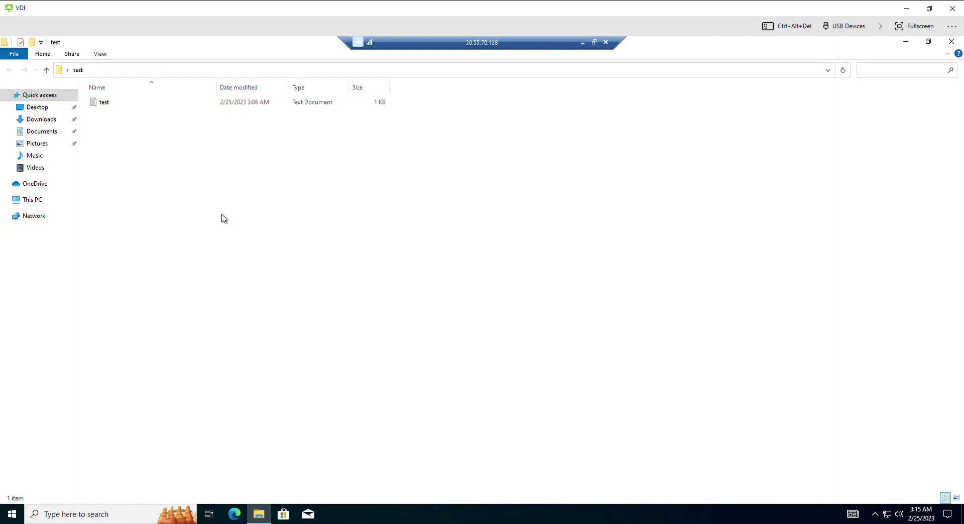
double_click(105, 110)
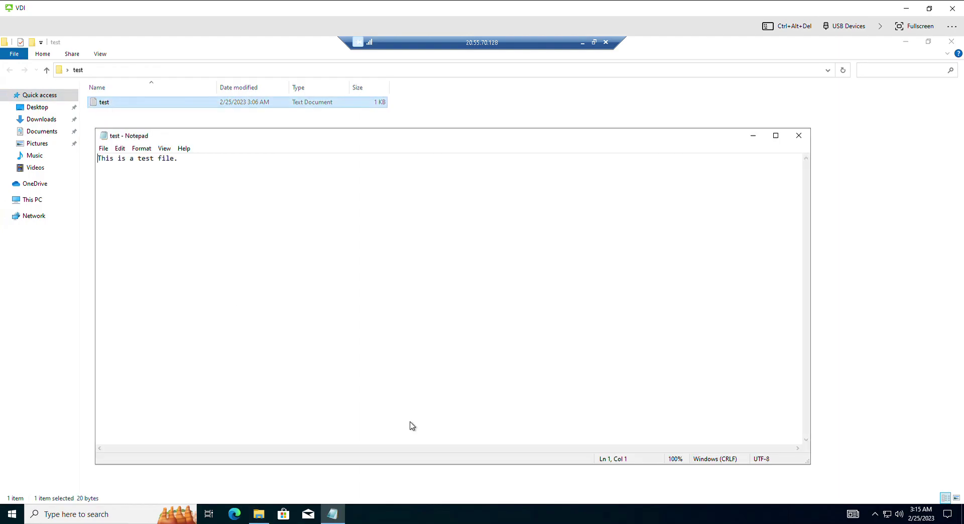
click(798, 135)
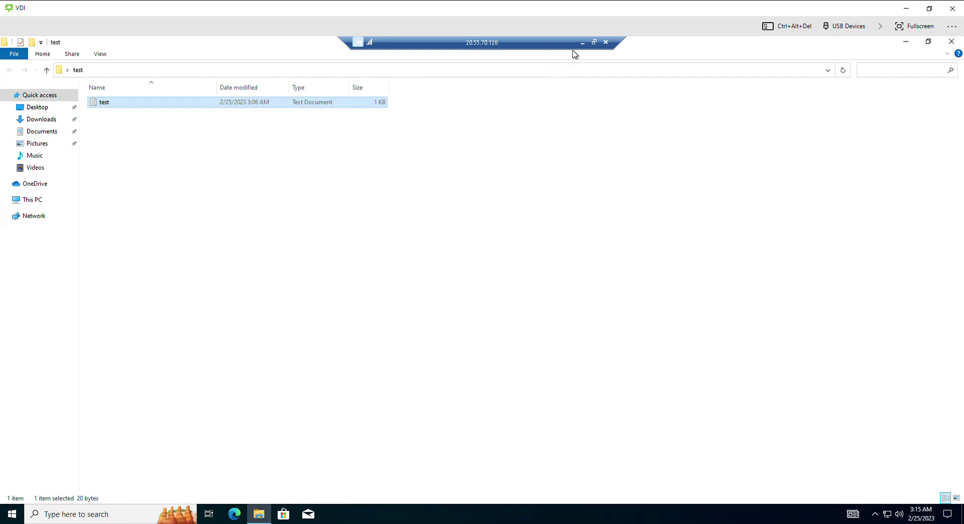
click(467, 180)
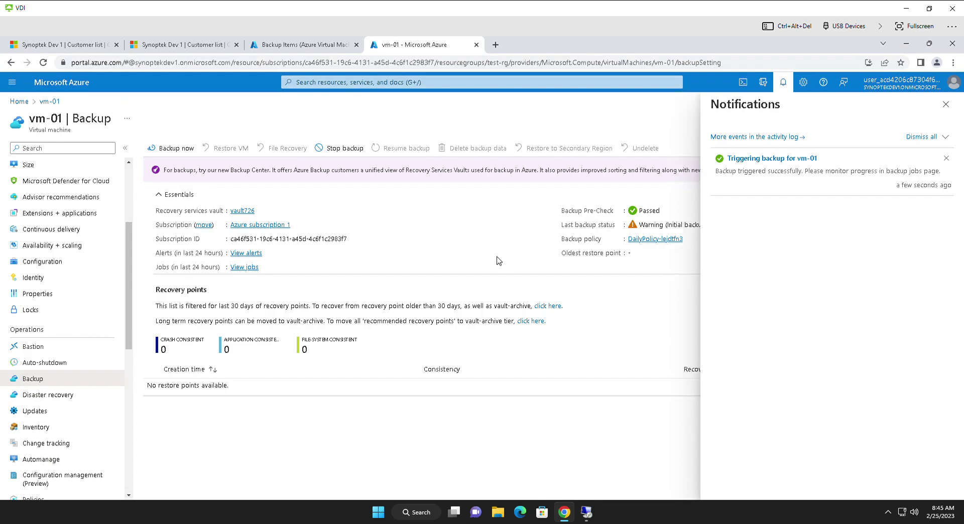
Step: Review vm-01's Configure backup job (DailyPolicy-lejdtfn3), then refresh the running Backup job's details
click(746, 162)
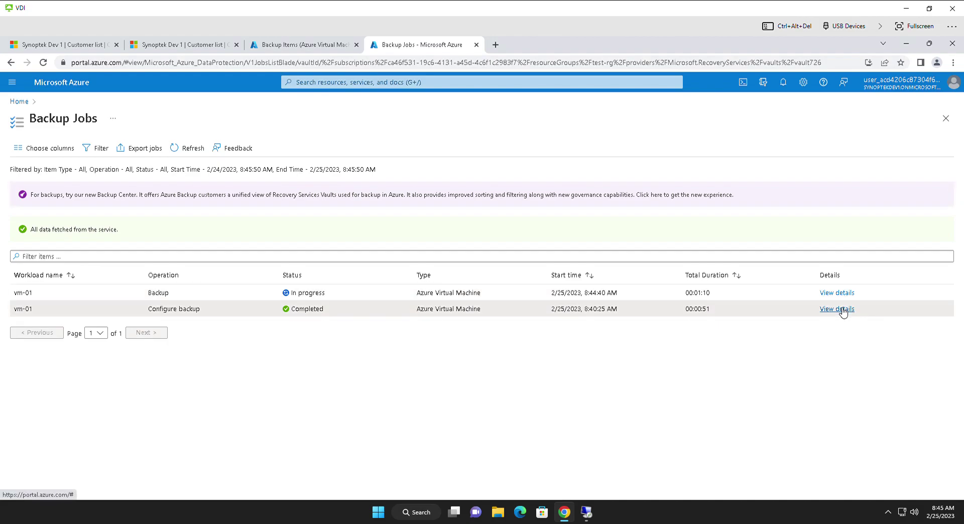
click(842, 309)
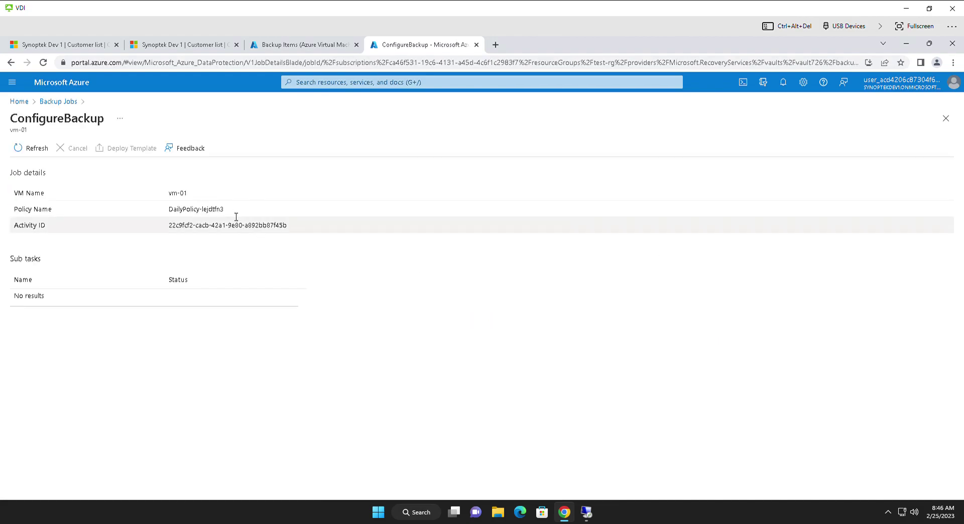
triple_click(172, 209)
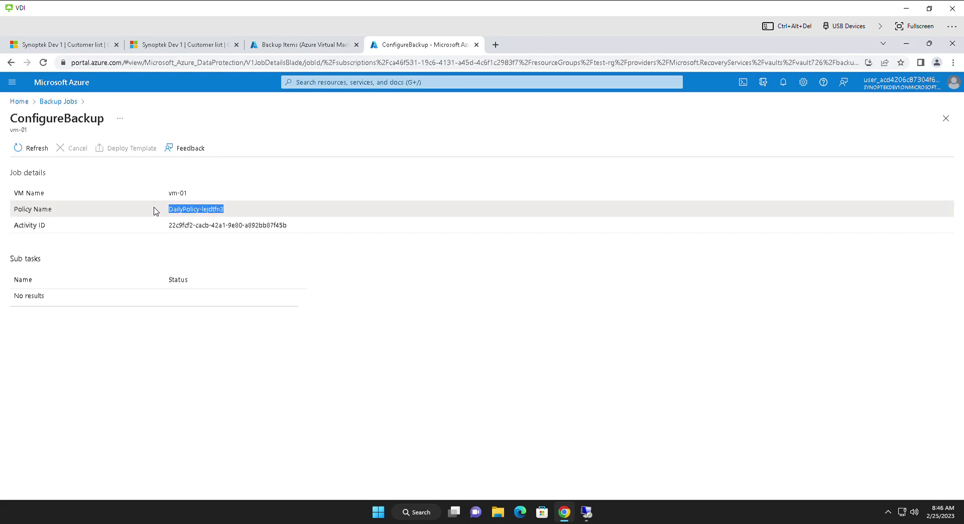
click(28, 149)
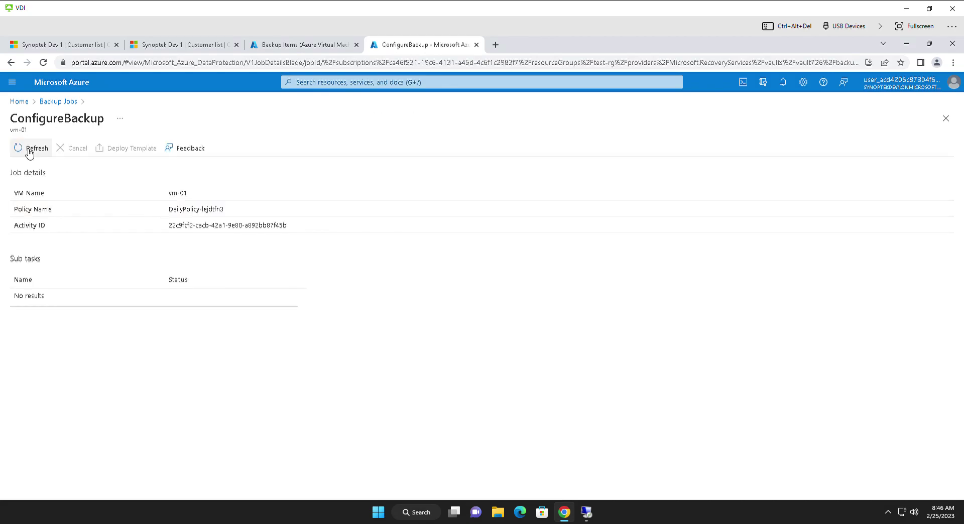
click(48, 101)
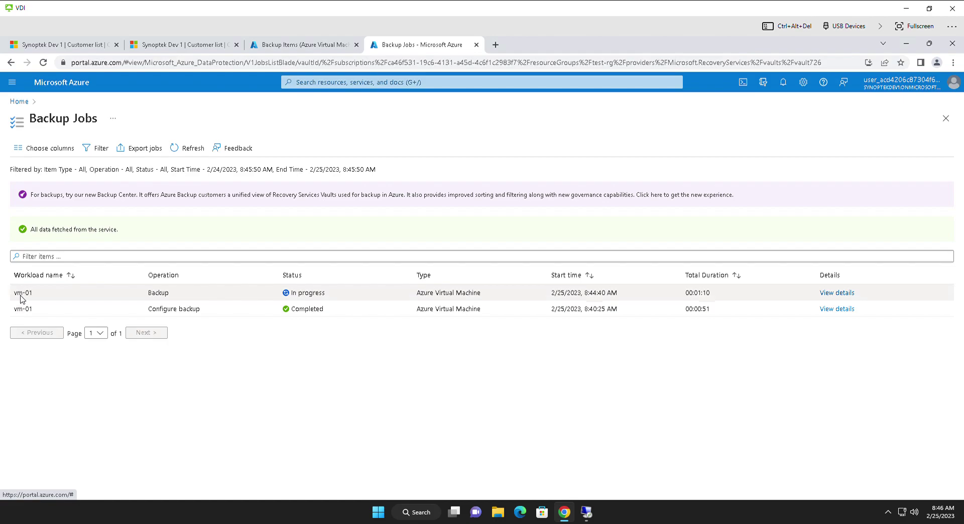
click(846, 294)
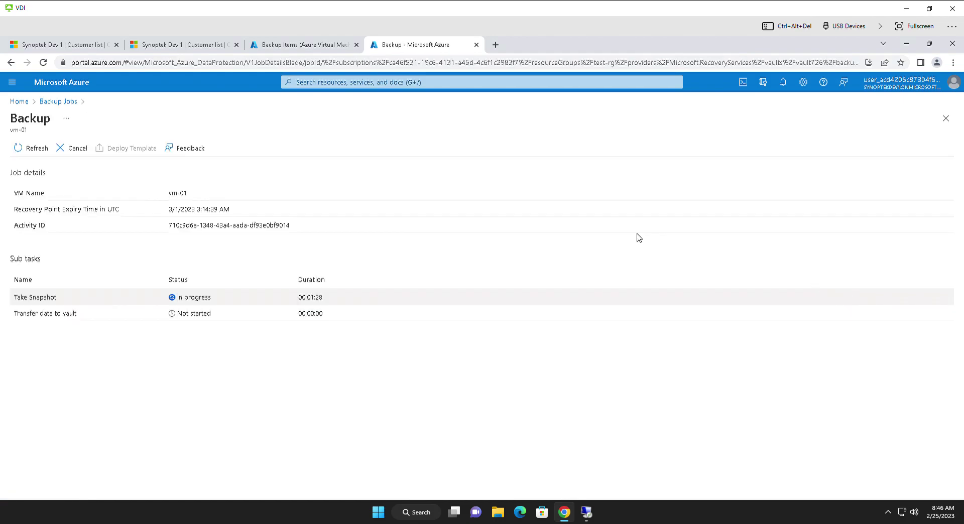
click(37, 155)
Step: Check the completed ConfigureProtection deployment overview
click(20, 101)
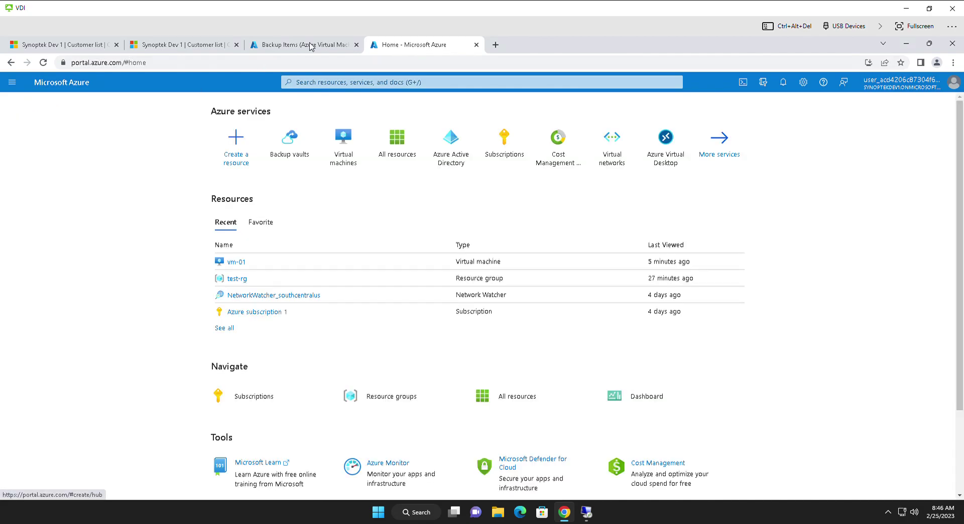
click(311, 46)
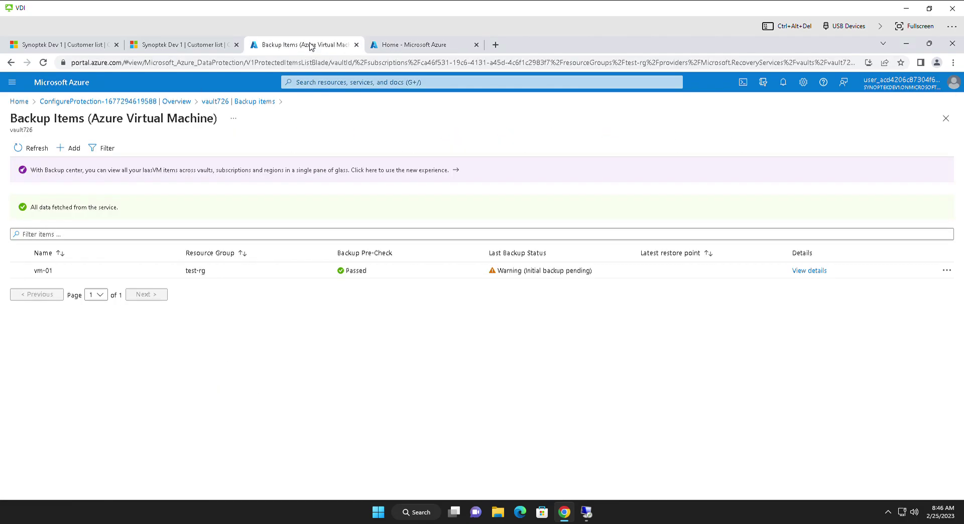
click(188, 104)
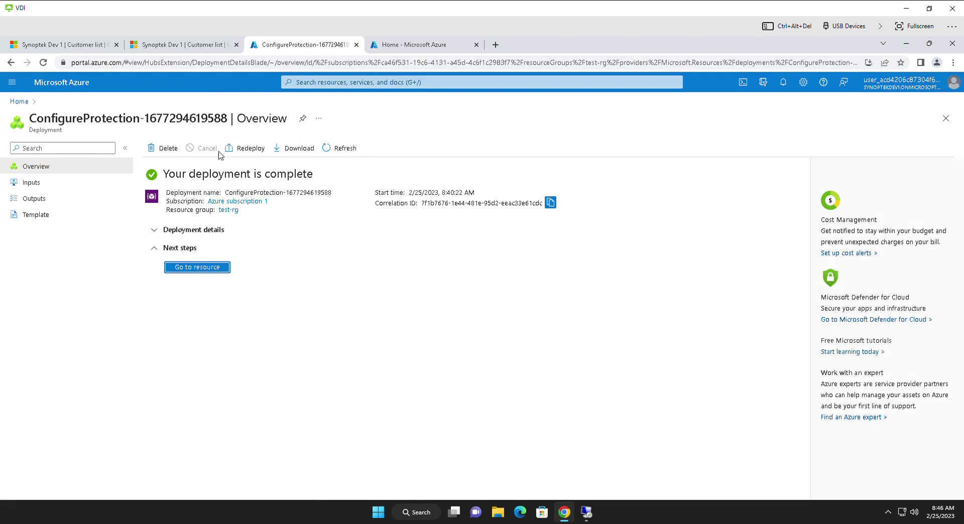
Step: Search for Backup vaults, confirm the list is empty, then open vault726 from Home's recent resources
click(330, 83)
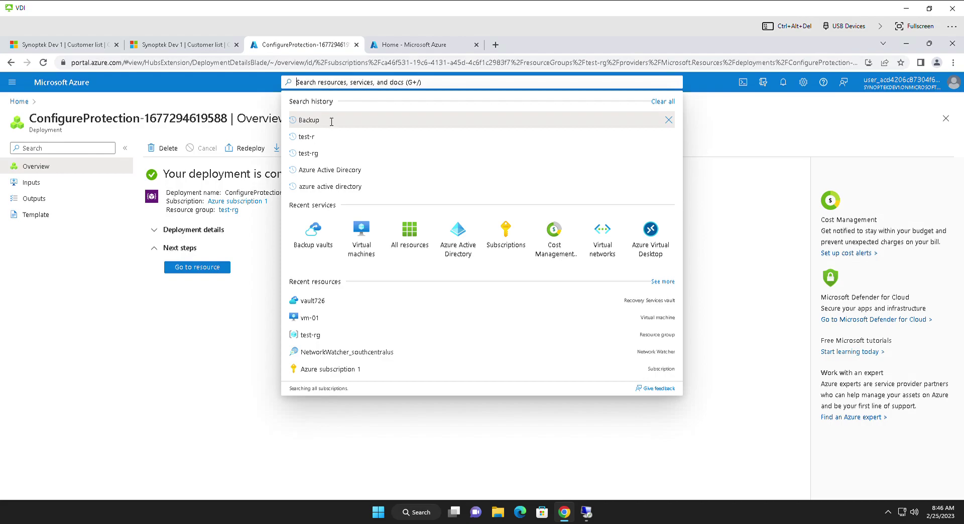
click(317, 233)
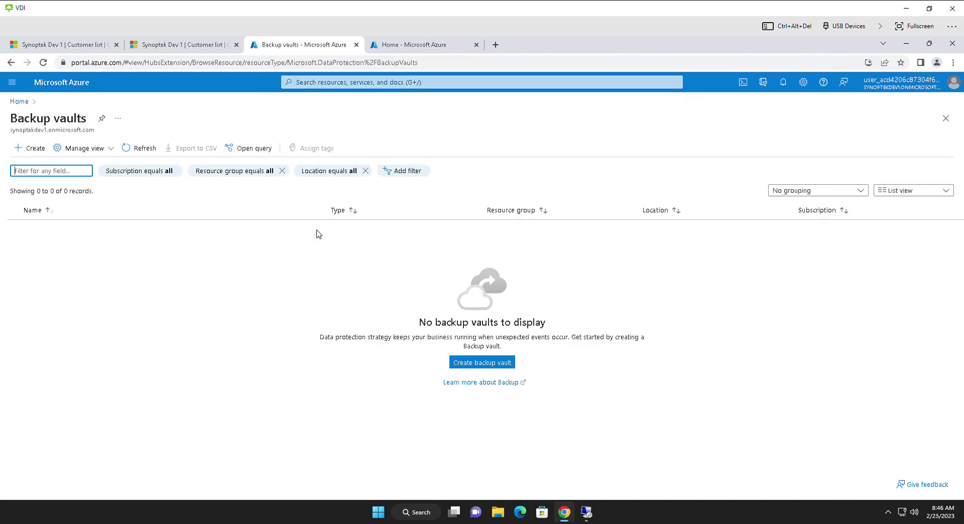
click(20, 102)
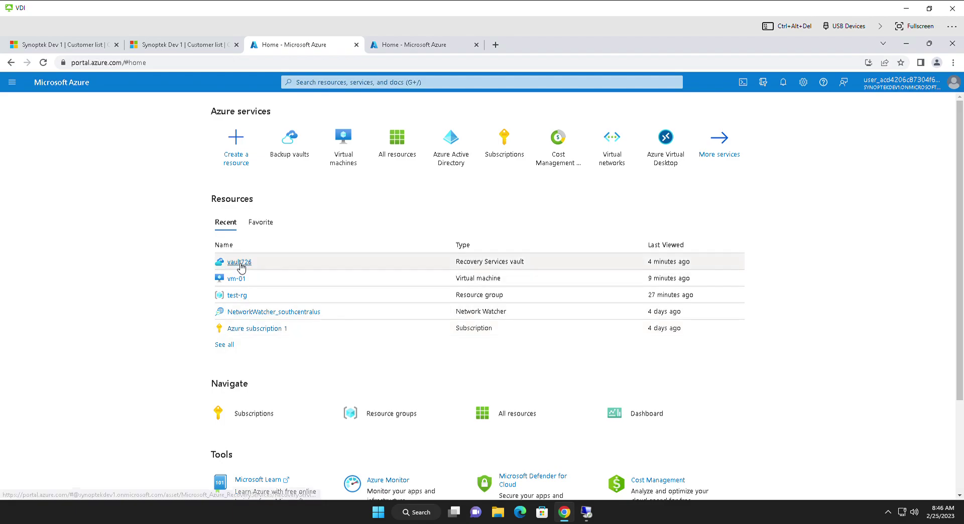
click(238, 262)
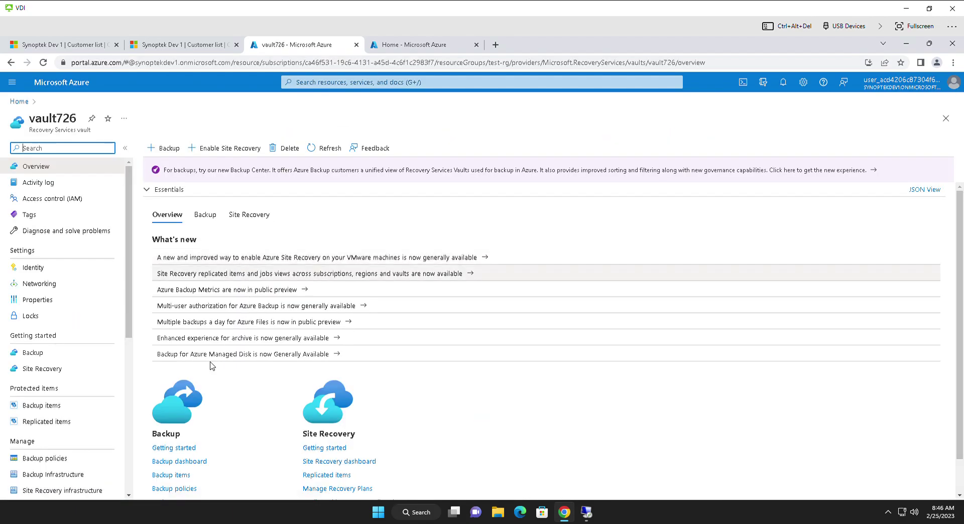
Step: Look at the vault's backup configuration options, keeping Virtual machine as the workload type
click(169, 149)
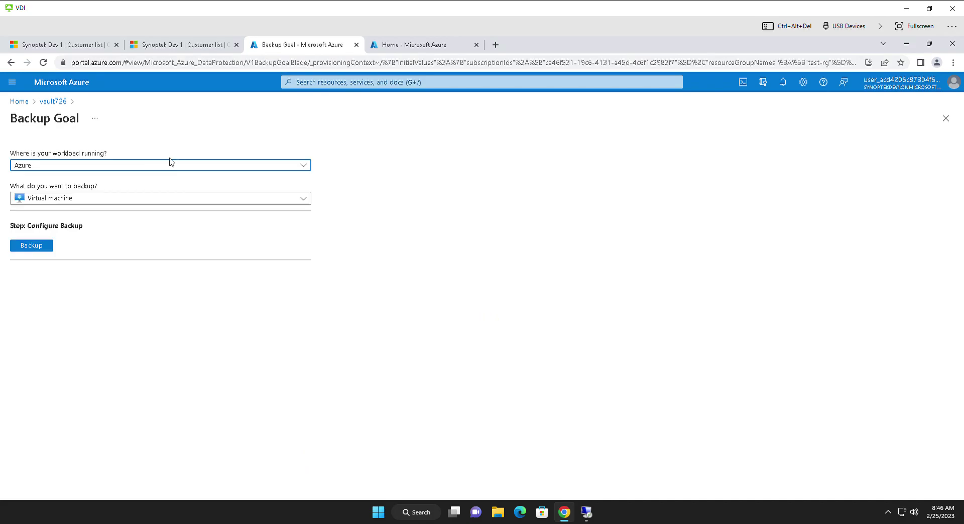
click(69, 202)
click(69, 204)
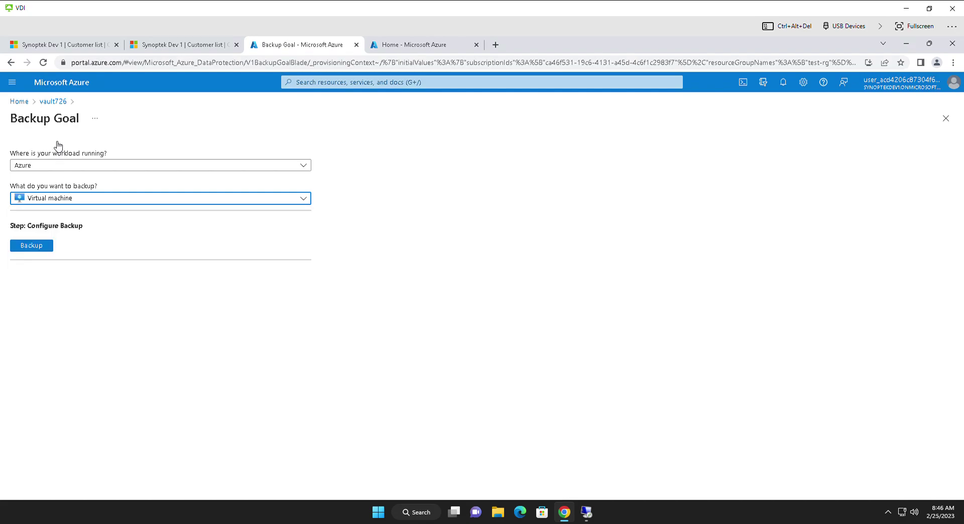
click(53, 102)
Step: List vault726's Azure Virtual Machine backup items, refresh, and view vm-01's details
scroll(166, 382, down, 1)
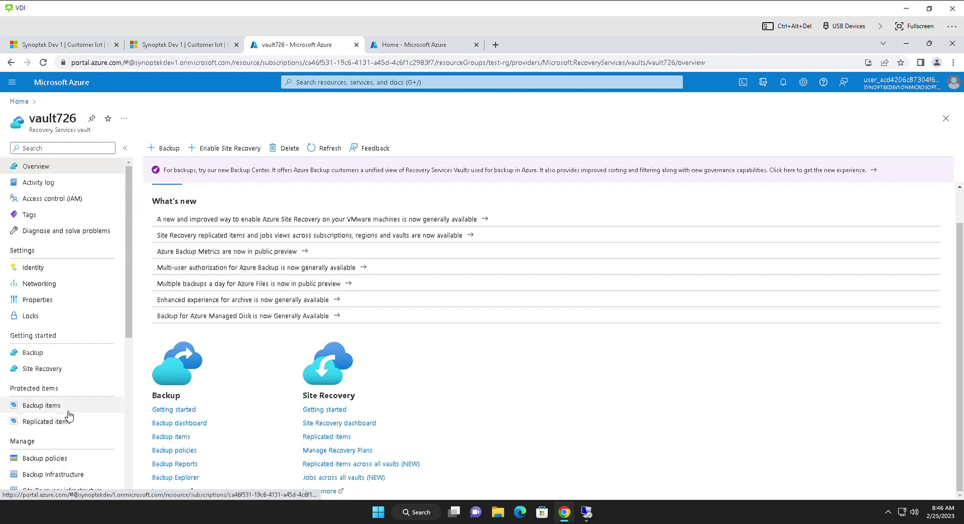
click(63, 407)
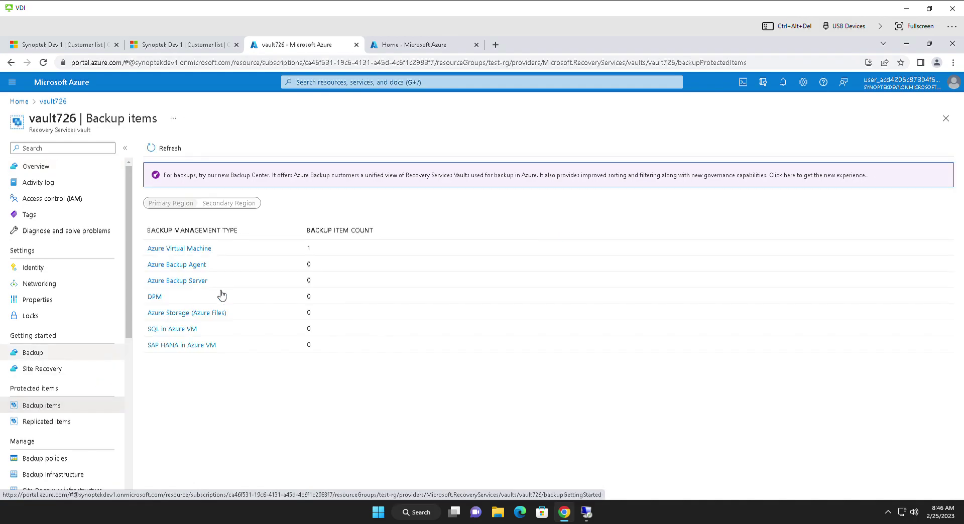
click(190, 249)
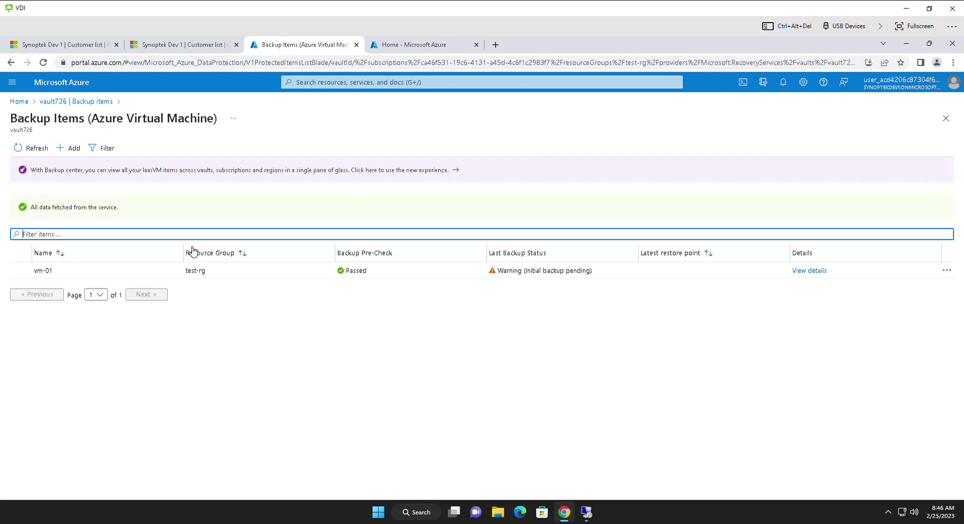
click(56, 276)
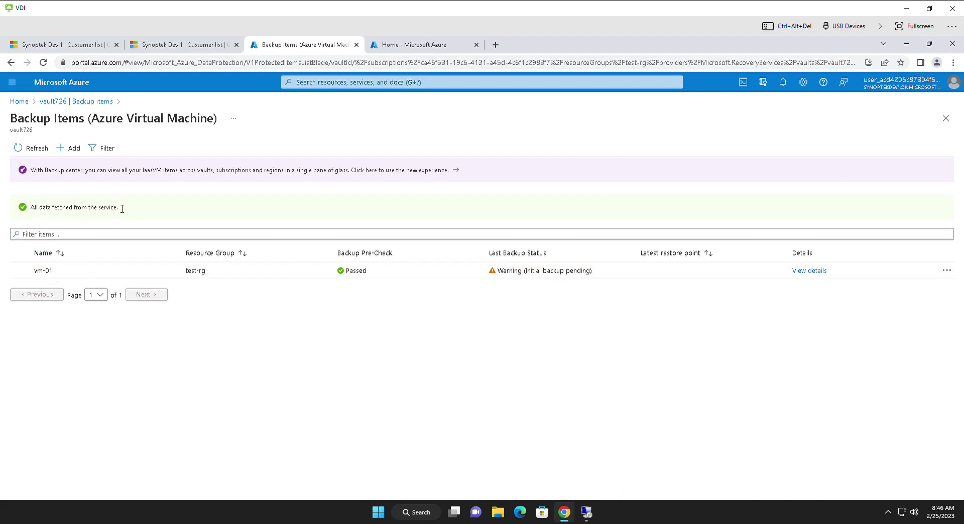
click(31, 149)
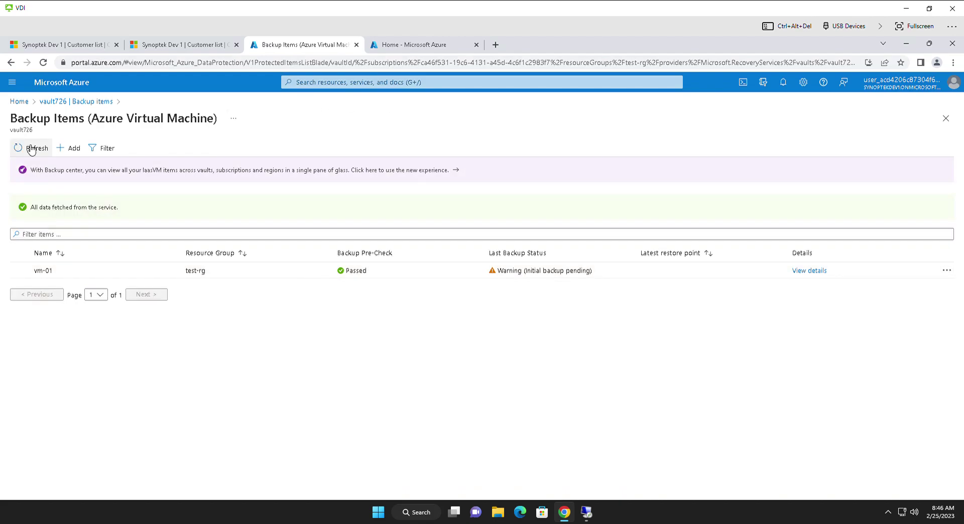
click(808, 271)
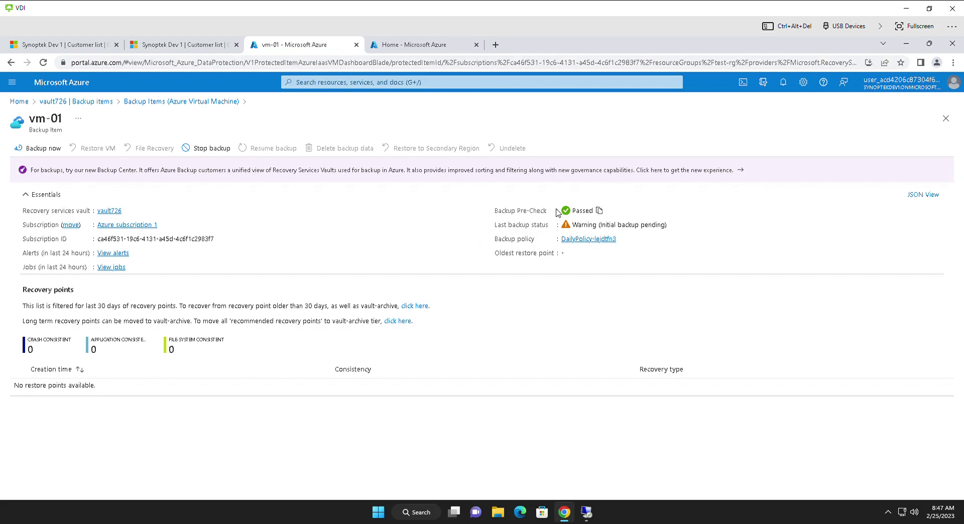
Step: Check DailyPolicy-lejdtfn3's daily 8:00 AM schedule unchanged, then return to vault726's Backup items
click(592, 240)
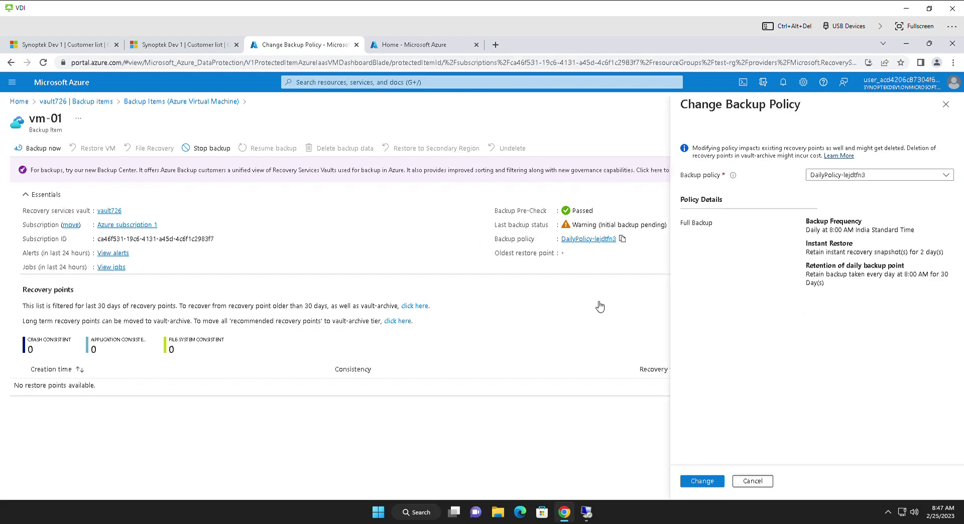
drag(915, 230, 692, 455)
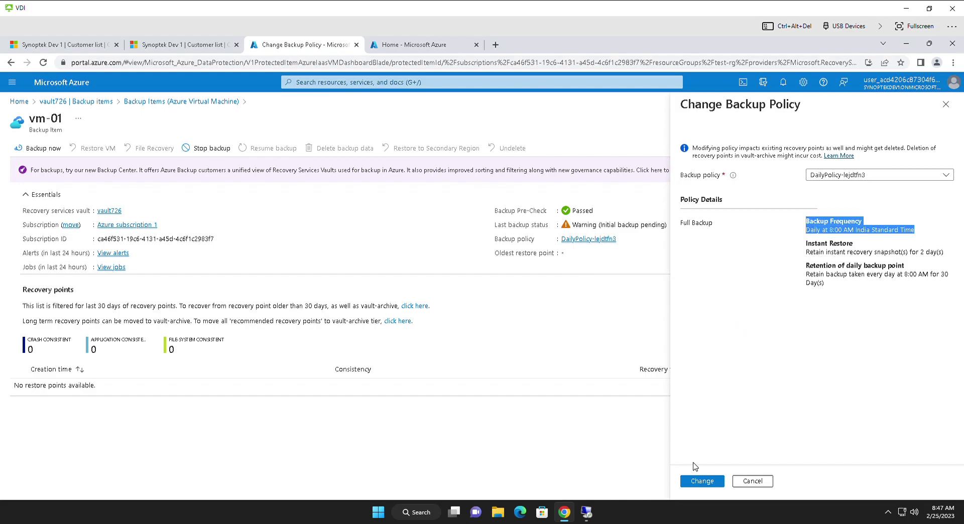
click(753, 482)
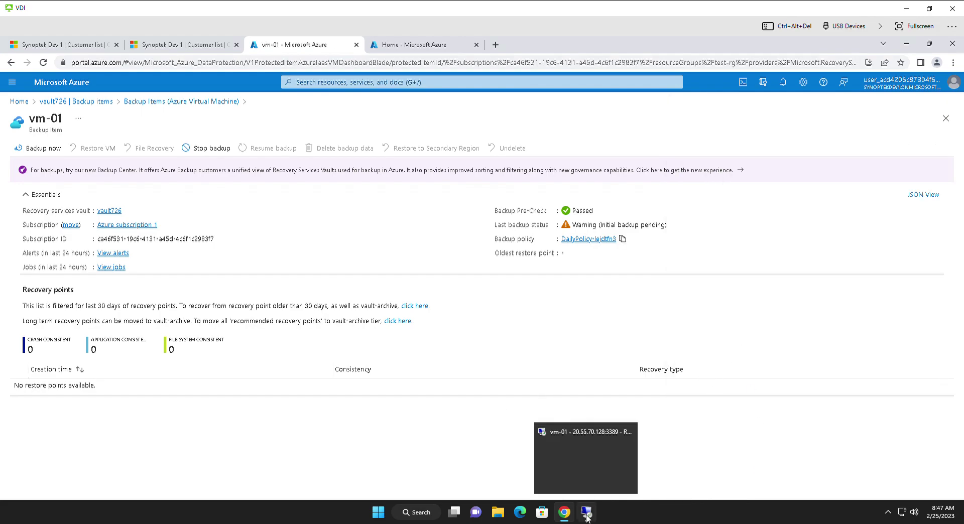
click(92, 102)
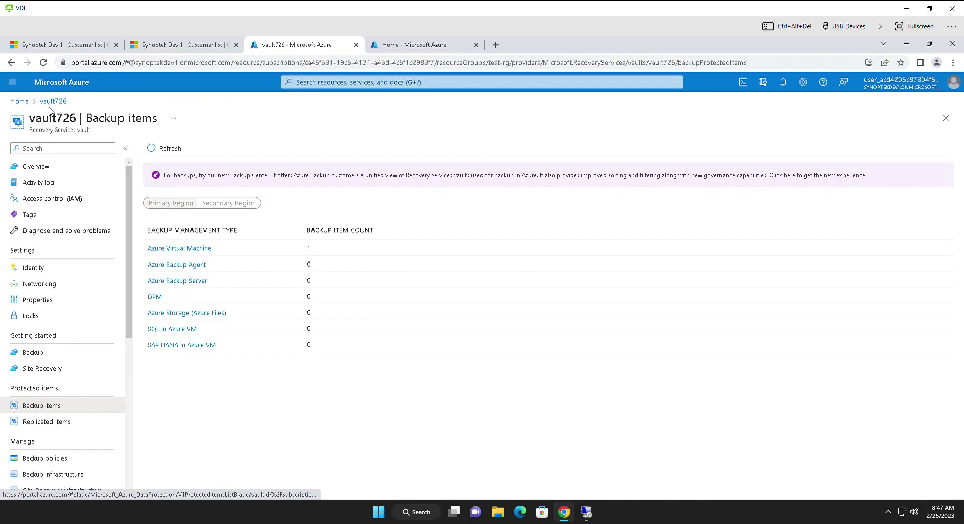
Step: Go through vault726's Site Recovery and Backup pages to its Backup policies list
click(78, 370)
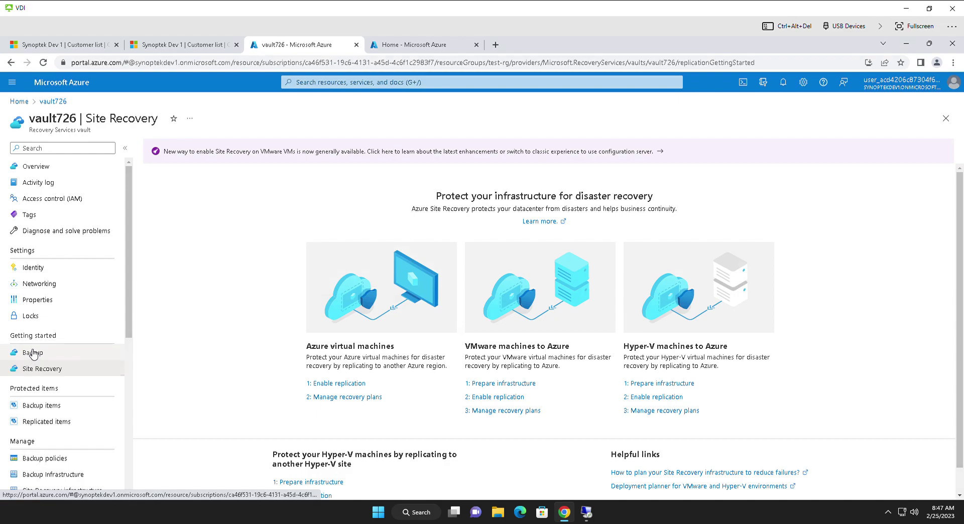
click(33, 353)
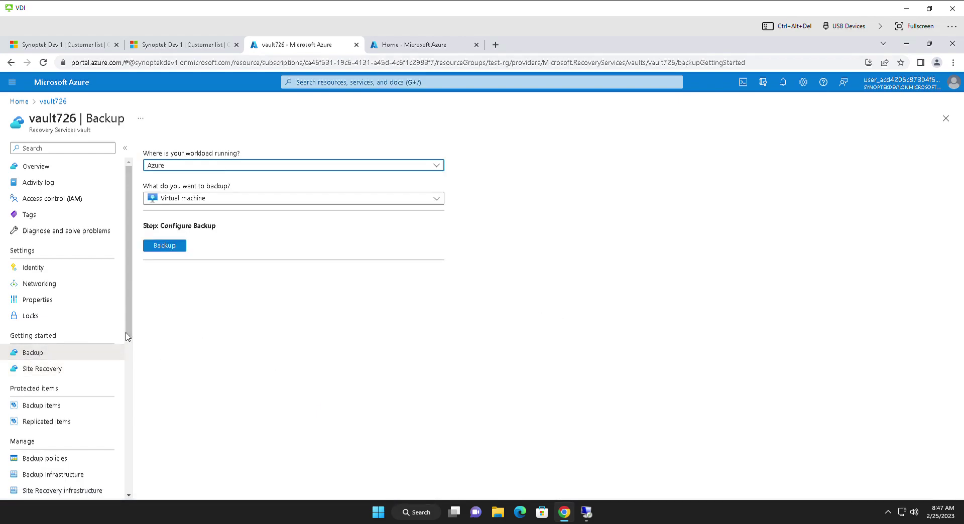
scroll(72, 393, down, 1)
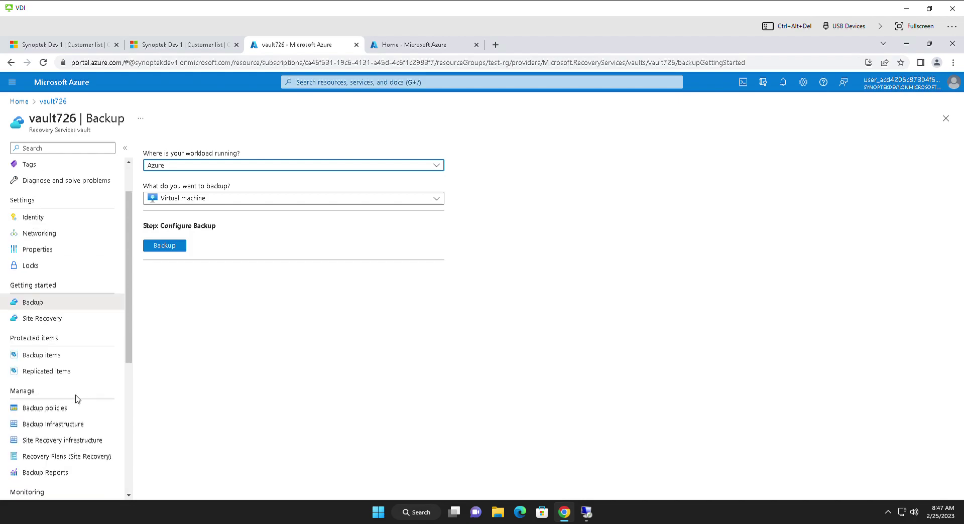
click(41, 410)
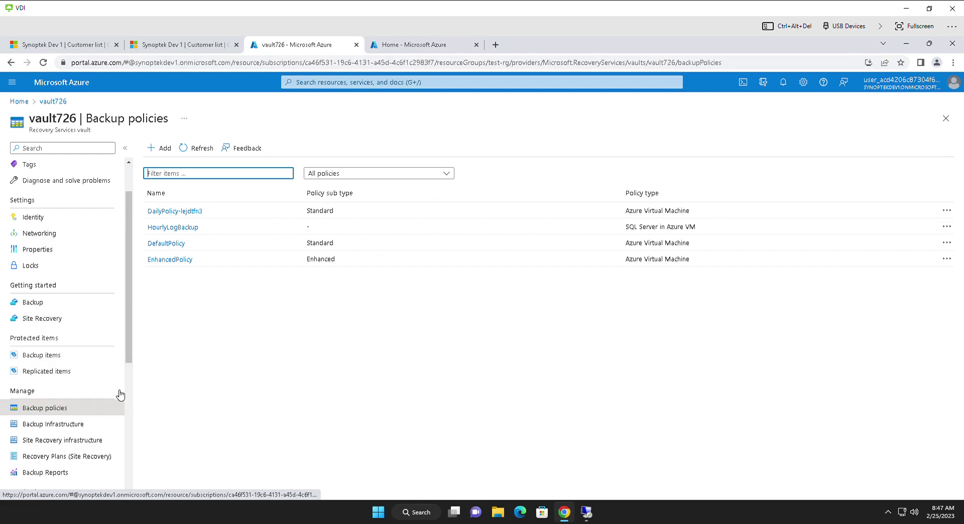
Step: Review DailyPolicy-lejdtfn3's settings, cancel without changes, and switch to the Home tab
click(194, 213)
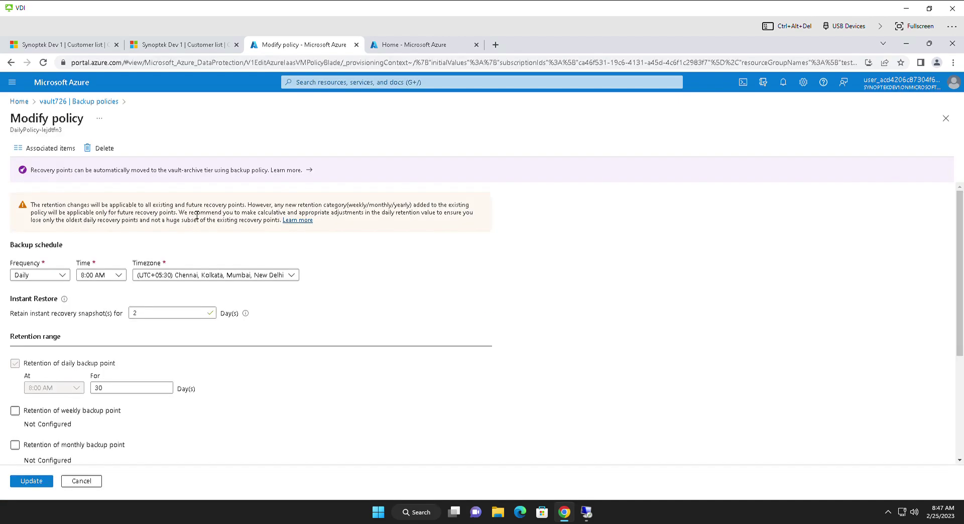
scroll(197, 406, down, 2)
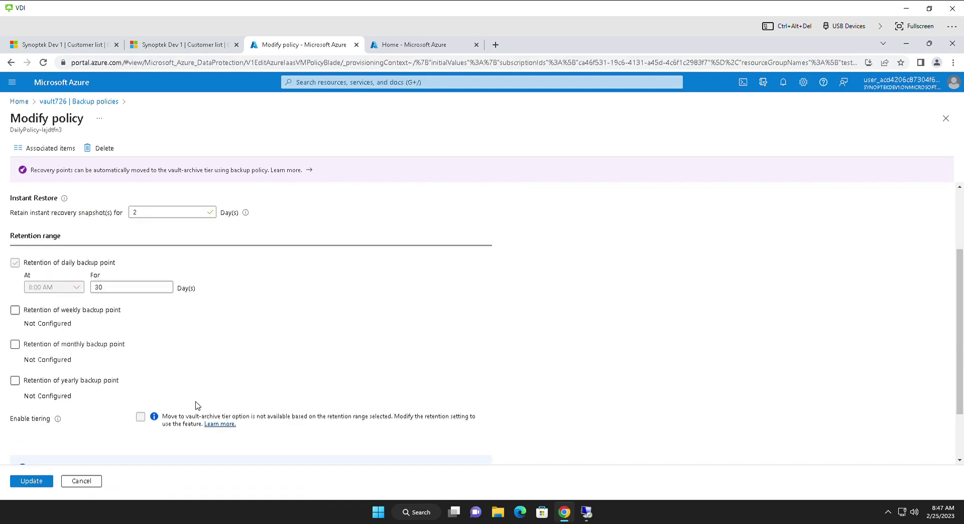
scroll(197, 406, down, 2)
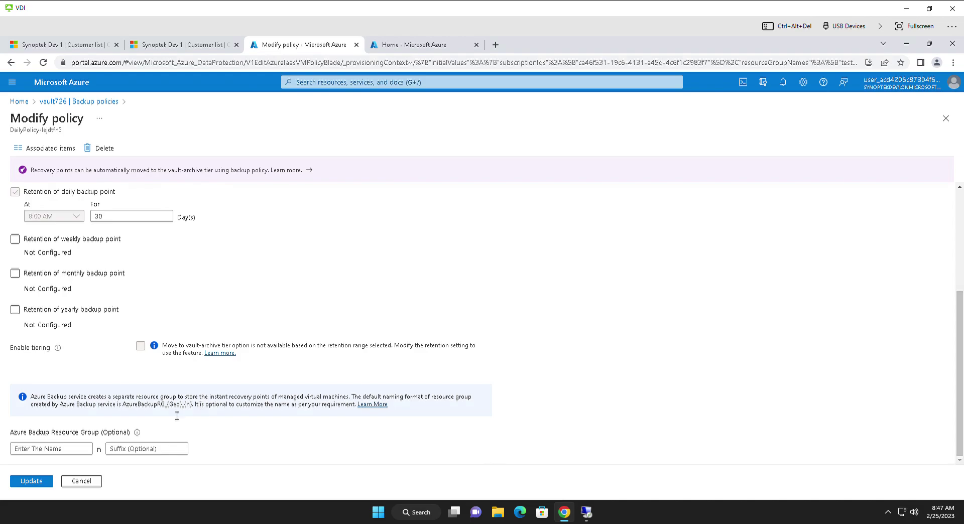
click(76, 481)
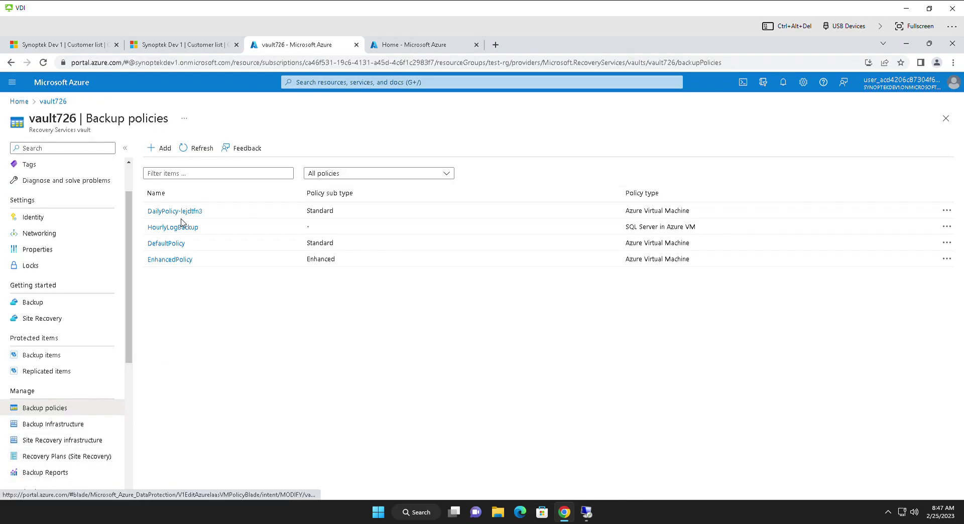
click(422, 46)
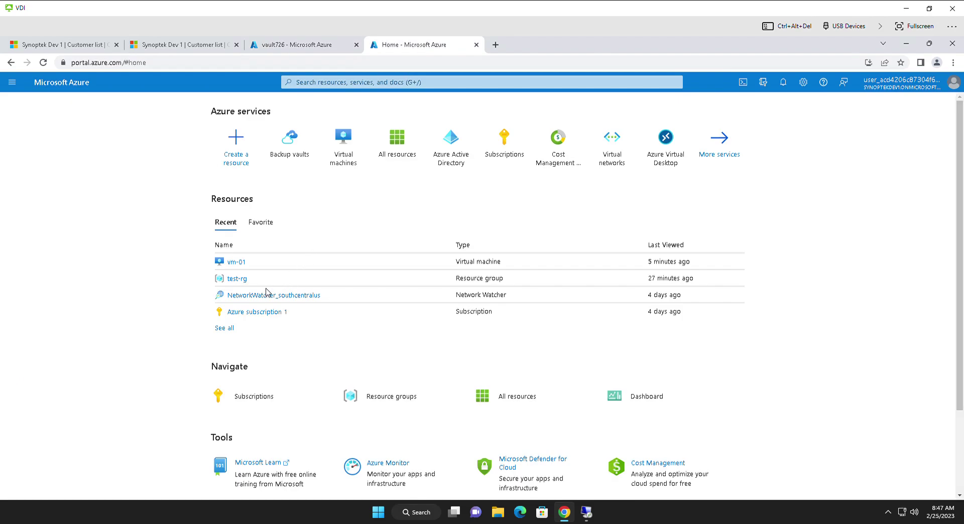
Step: Open vm-01 from recent resources and go to its Backup page under Operations
click(234, 262)
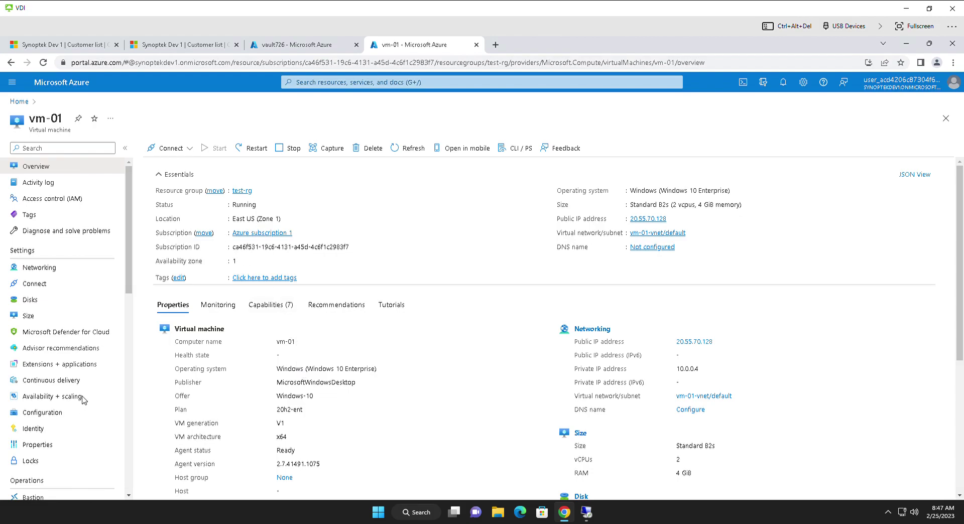
scroll(82, 399, down, 3)
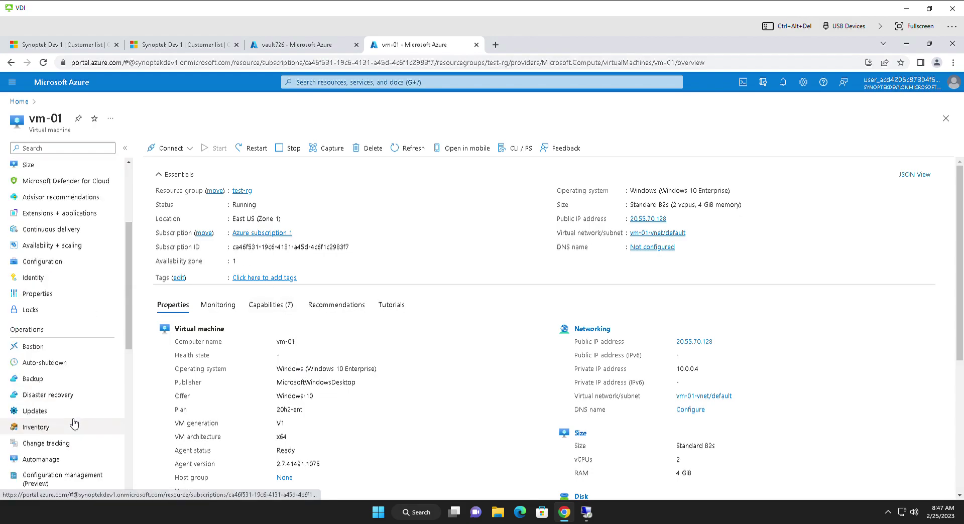
scroll(73, 424, down, 2)
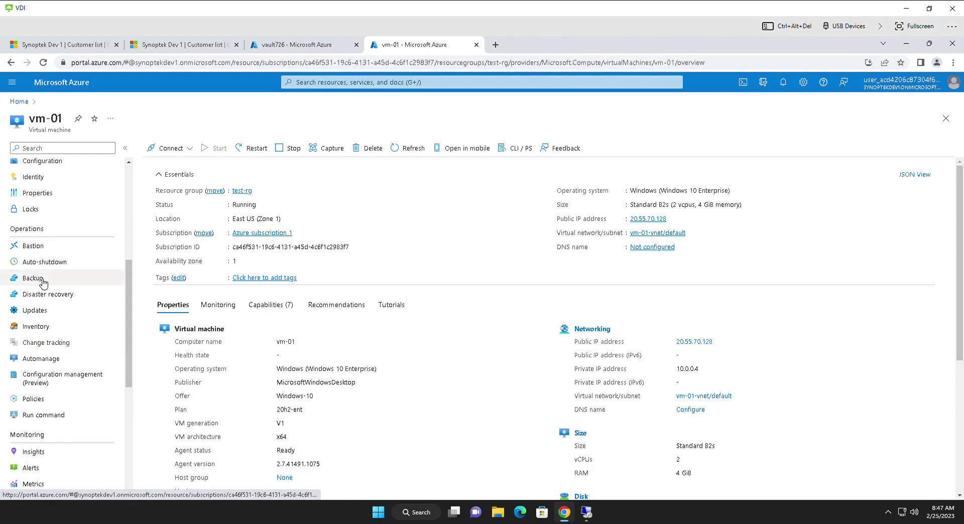
click(33, 278)
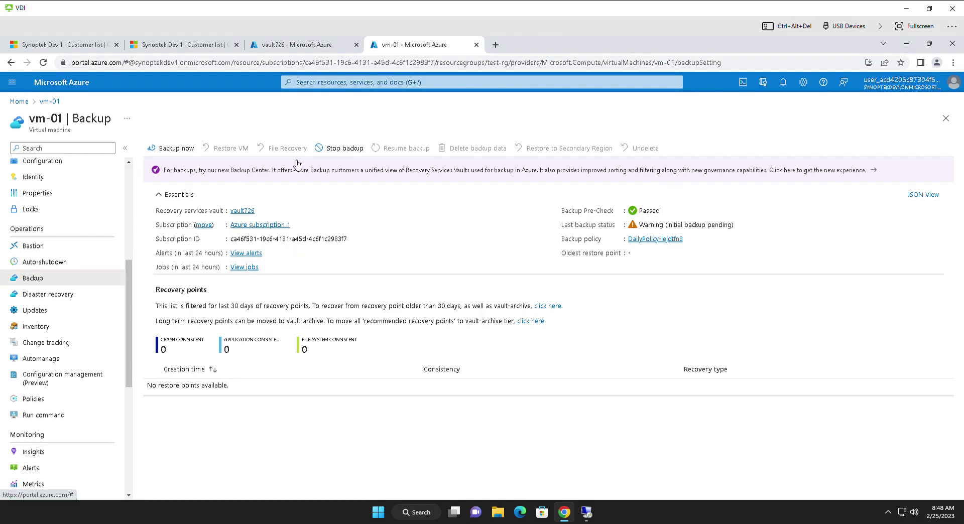
click(332, 156)
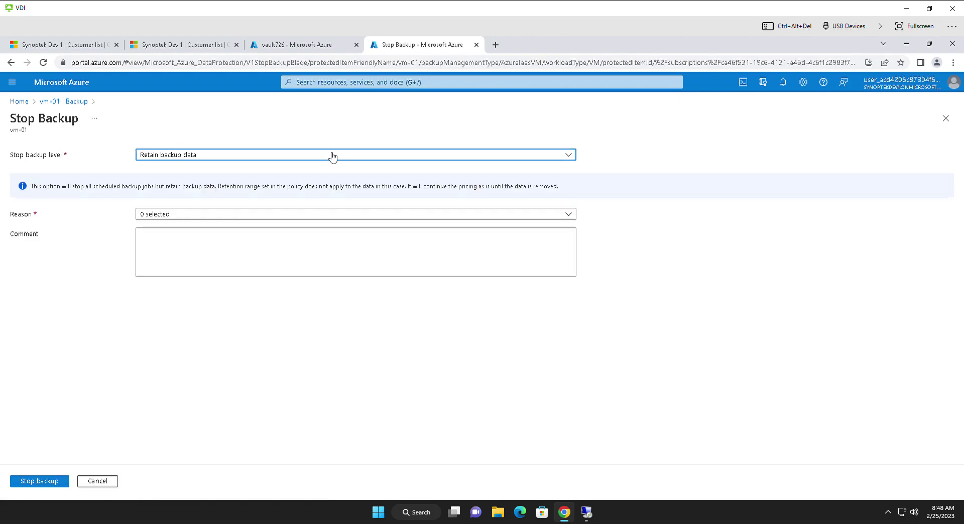
click(224, 217)
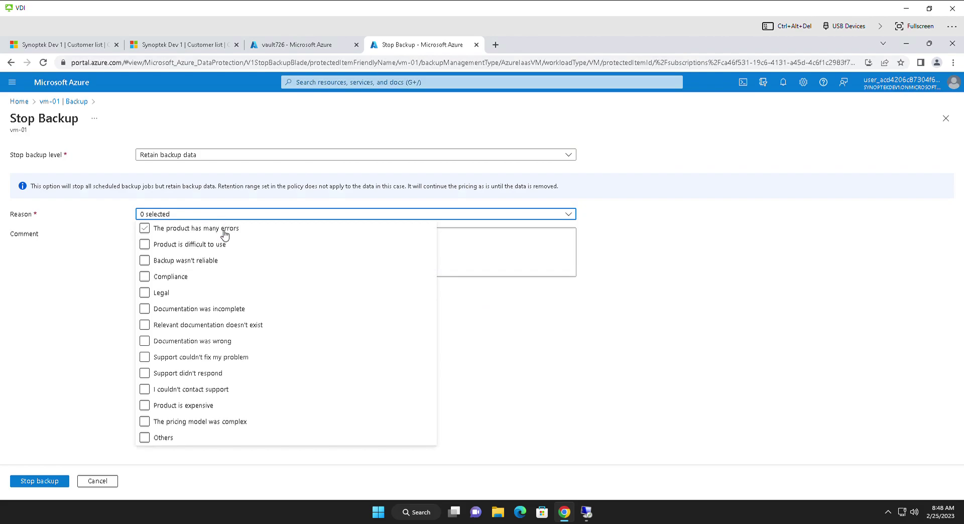
click(225, 235)
click(225, 234)
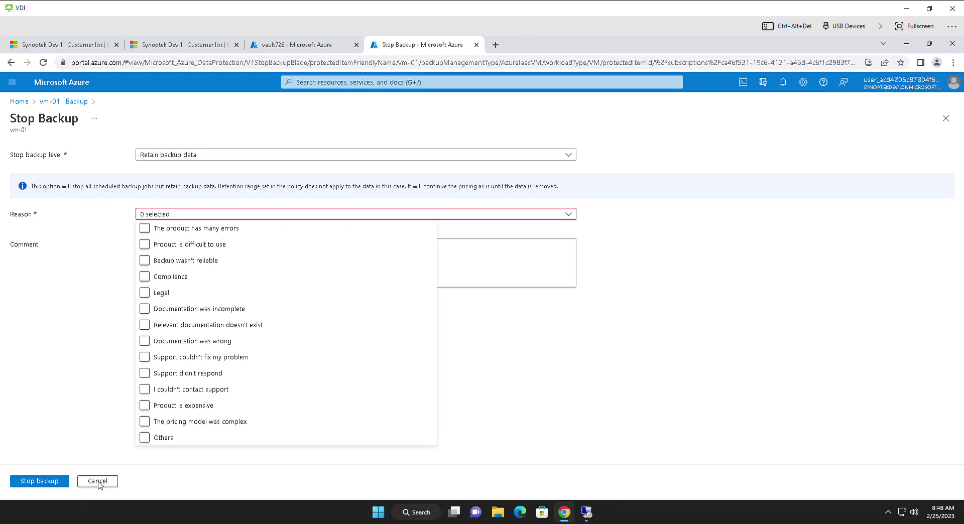
click(98, 482)
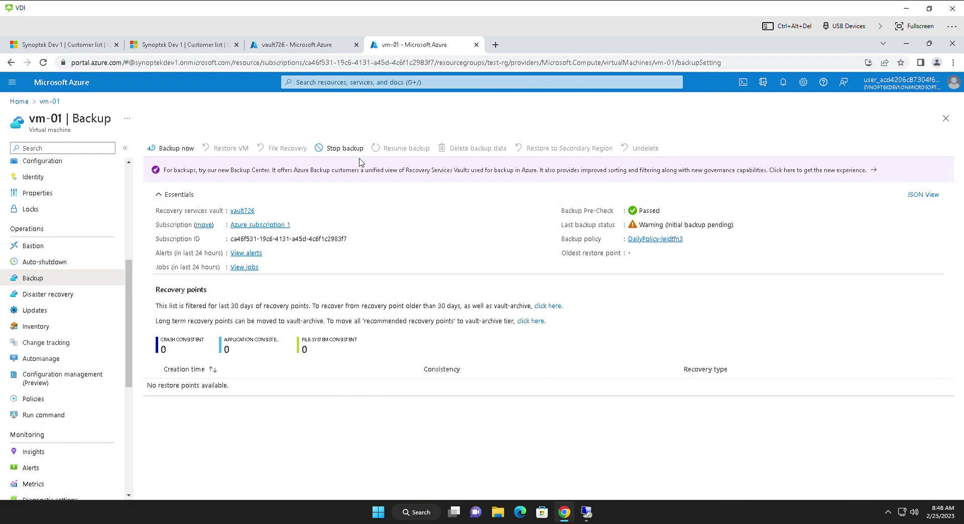
Step: Preview vm-01's Backup now options without backing up, then open its Policies page
click(160, 149)
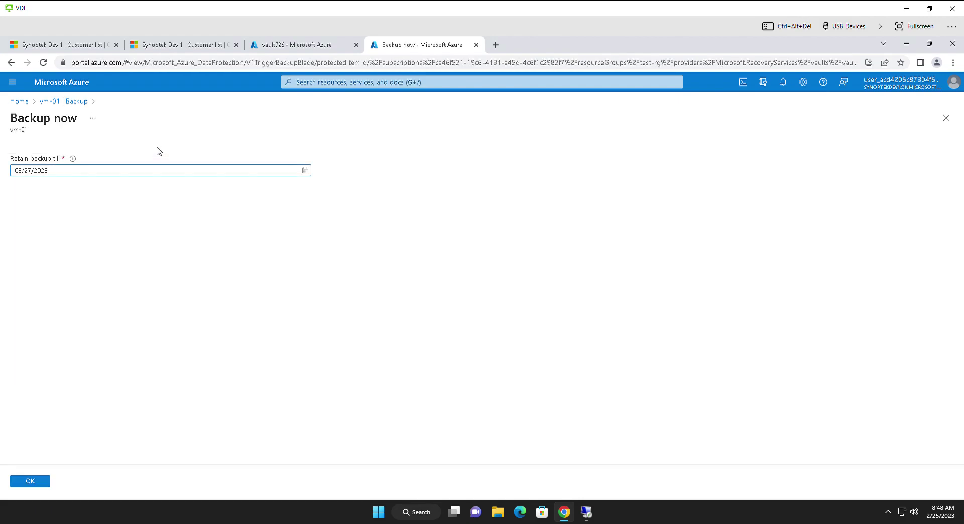
click(53, 103)
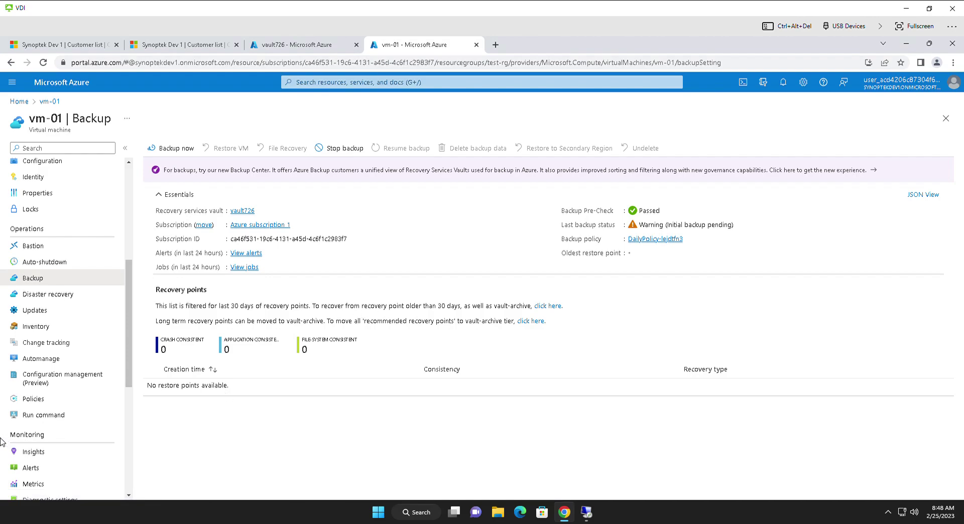
click(61, 400)
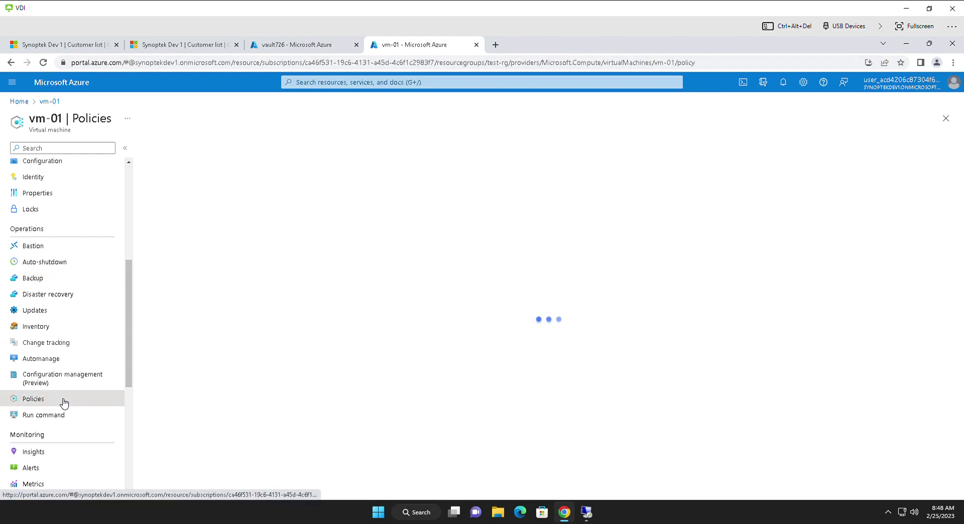